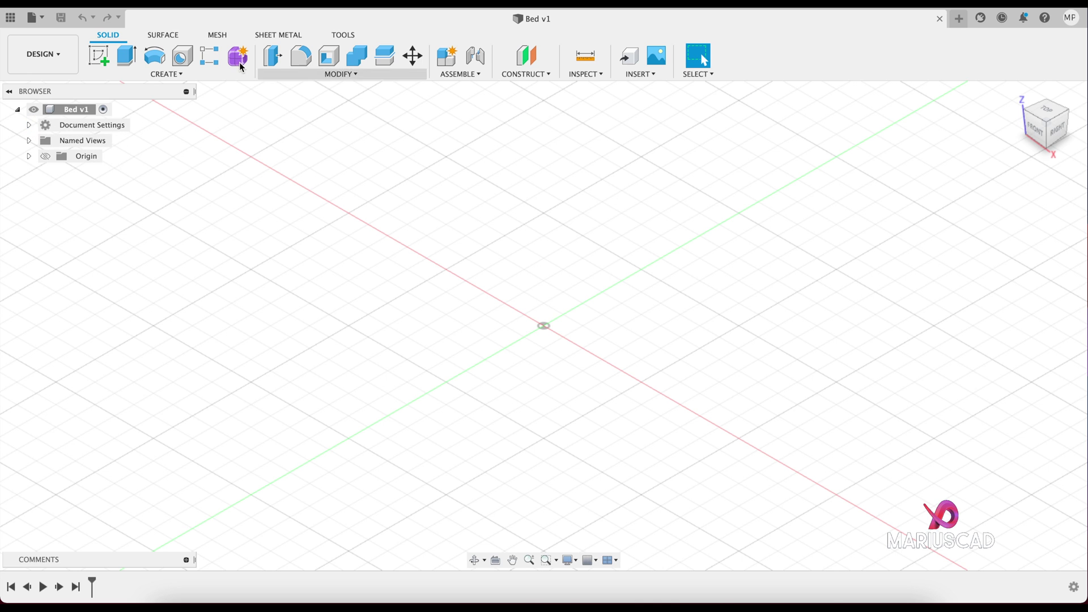
- Sketch a center rectangle 200 cm high and 160 cm wide at the origin on the horizontal plane
click(99, 56)
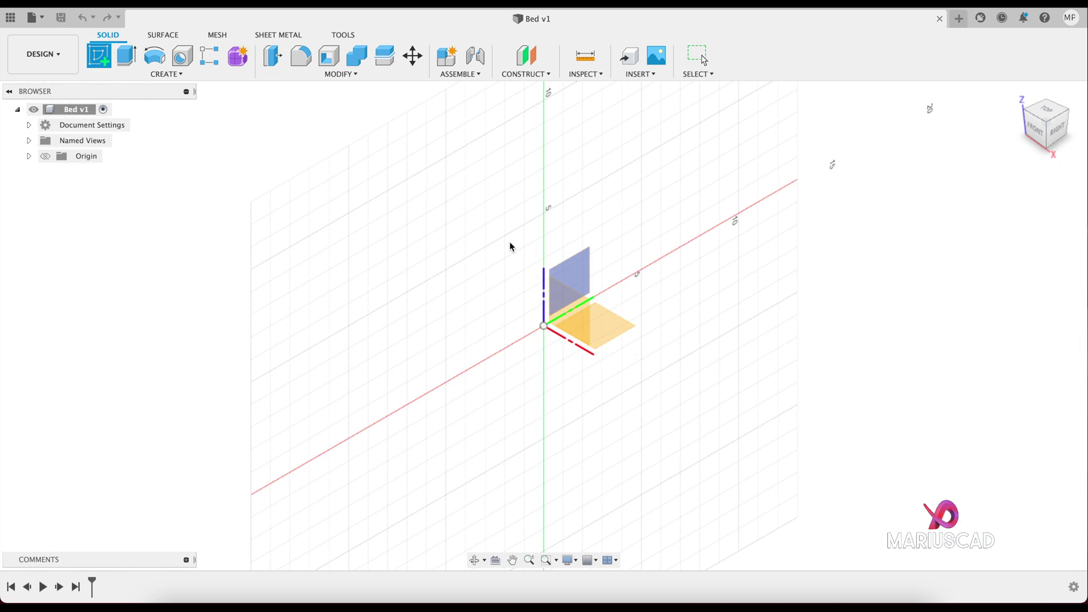
click(602, 319)
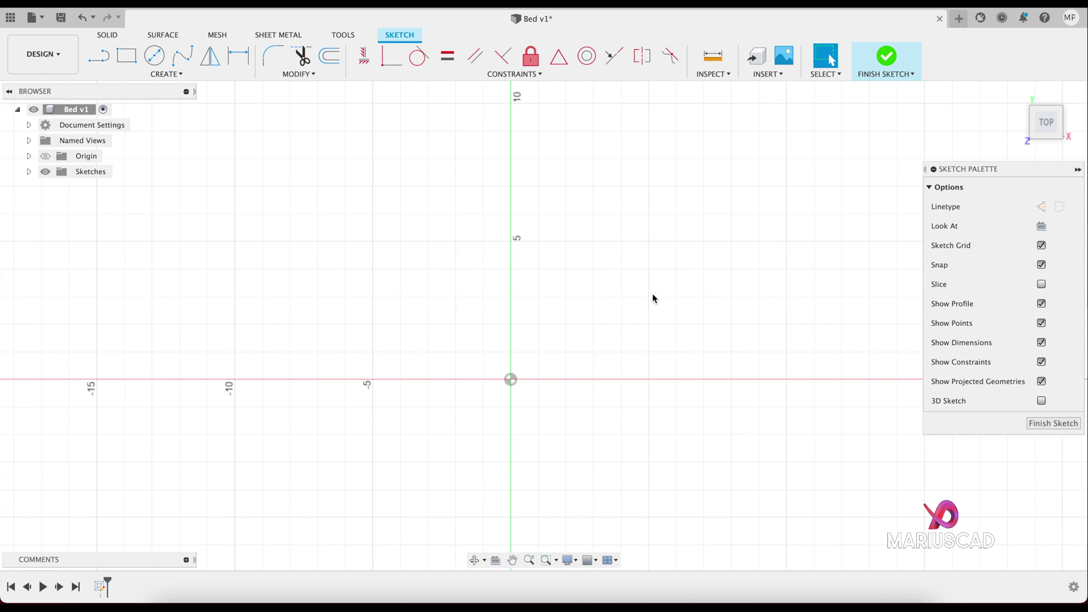
key(r)
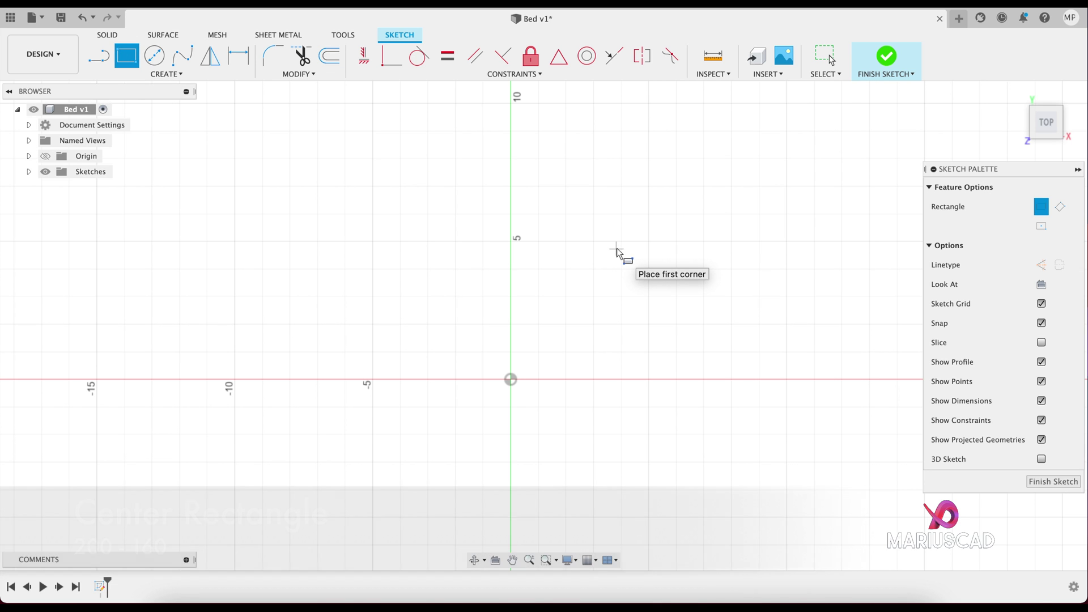
click(1041, 227)
click(511, 379)
scroll(680, 233, down, 3)
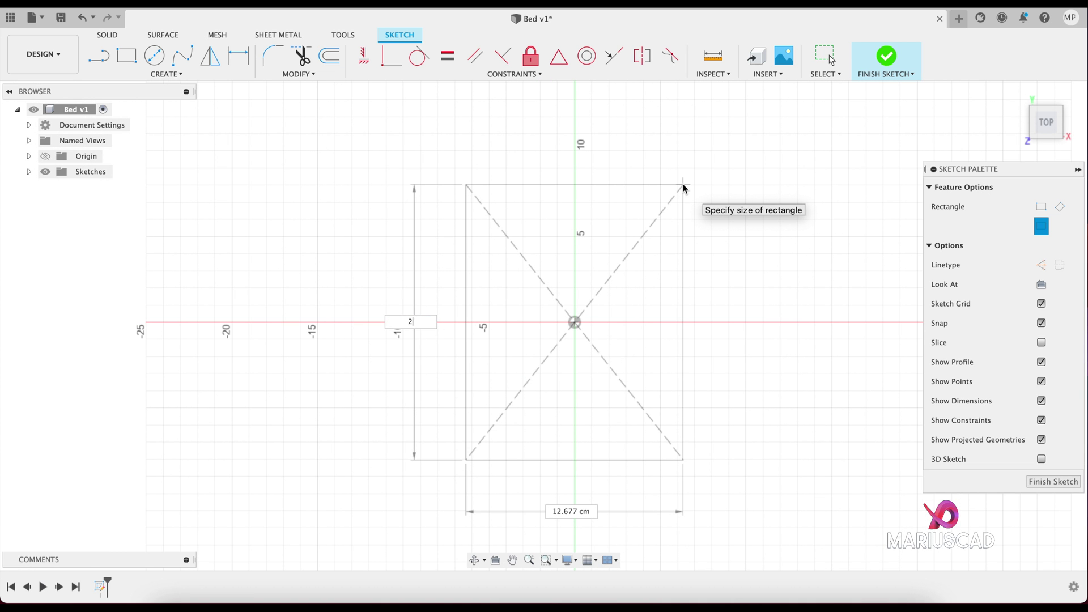
text(200)
key(Tab)
text(160)
key(Return)
key(F6)
scroll(681, 188, down, 3)
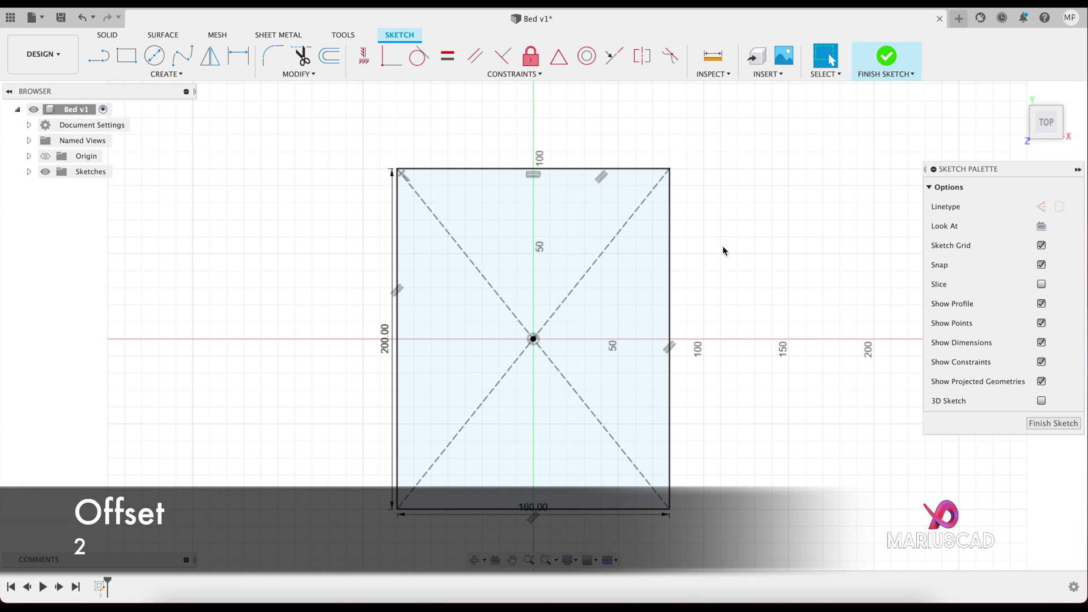
- Offset the rectangle outward by 2 cm and finish the sketch
click(299, 74)
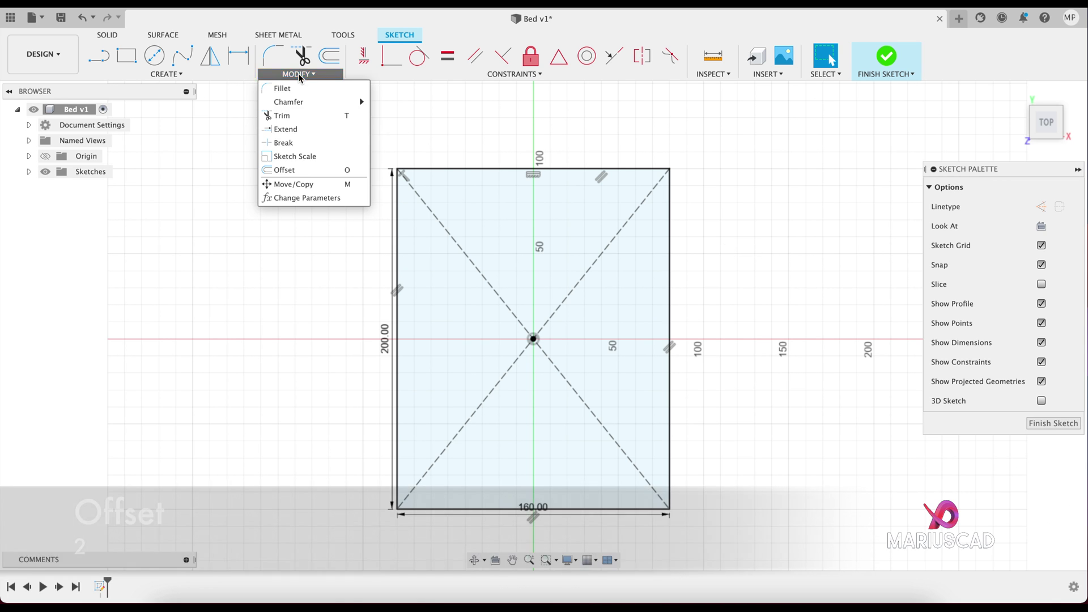
click(307, 171)
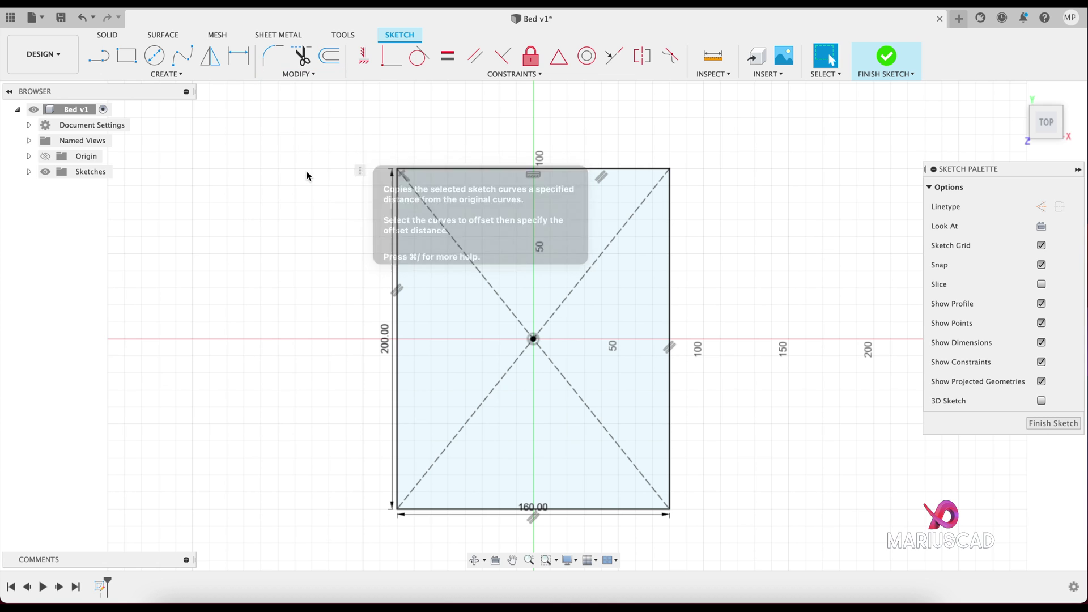
click(669, 237)
drag(662, 239, 685, 240)
key(Return)
key(Return)
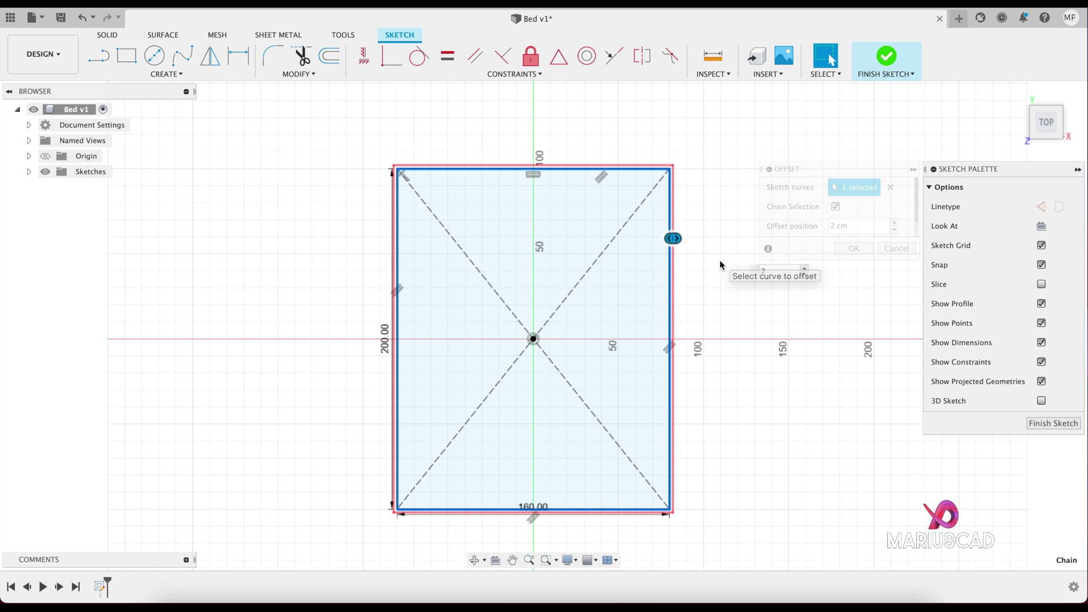
click(885, 61)
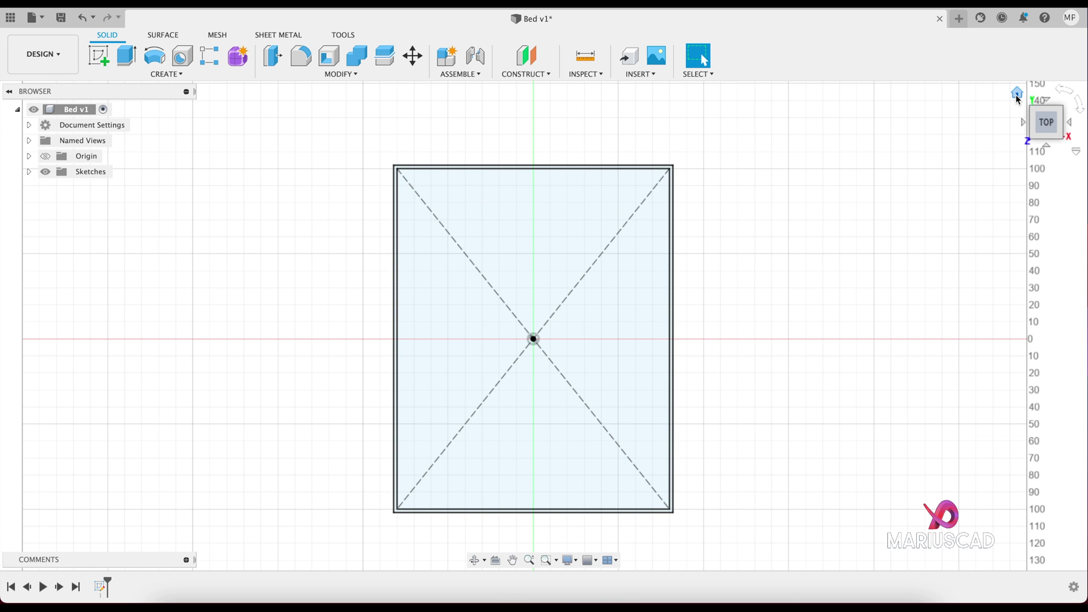
- Extrude the narrow border profile between the two rectangles 15 cm upward as a new body
click(1017, 96)
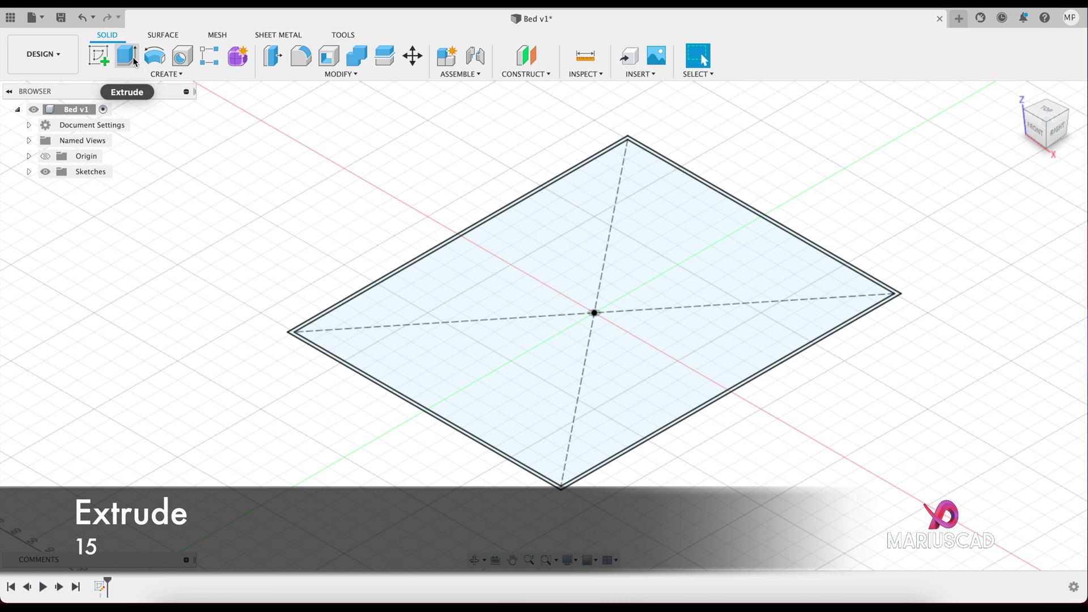
click(128, 56)
scroll(743, 387, up, 5)
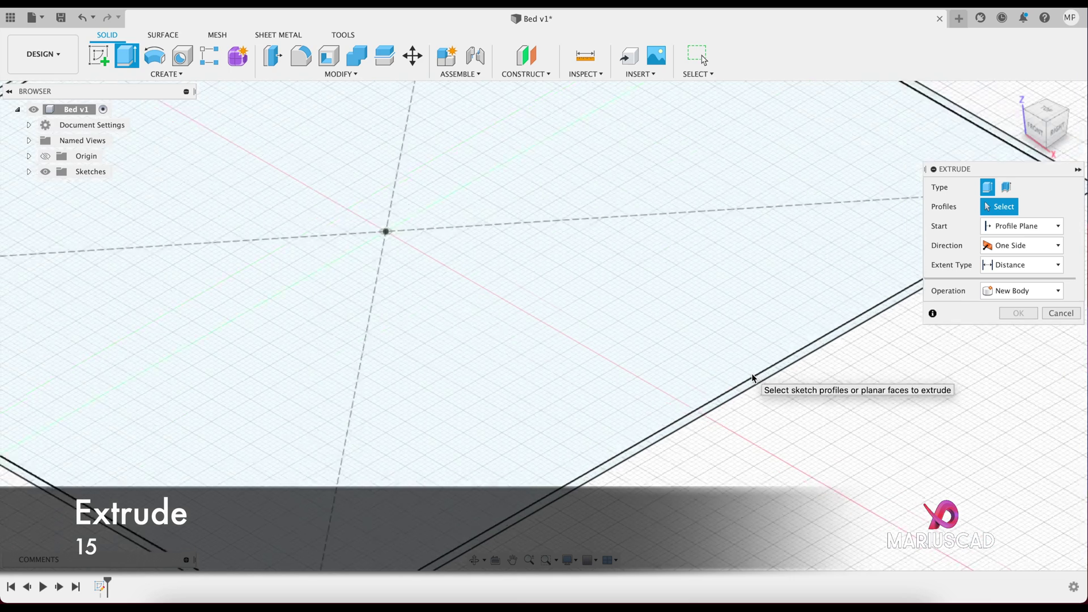
click(742, 387)
scroll(743, 387, down, 3)
scroll(743, 388, down, 2)
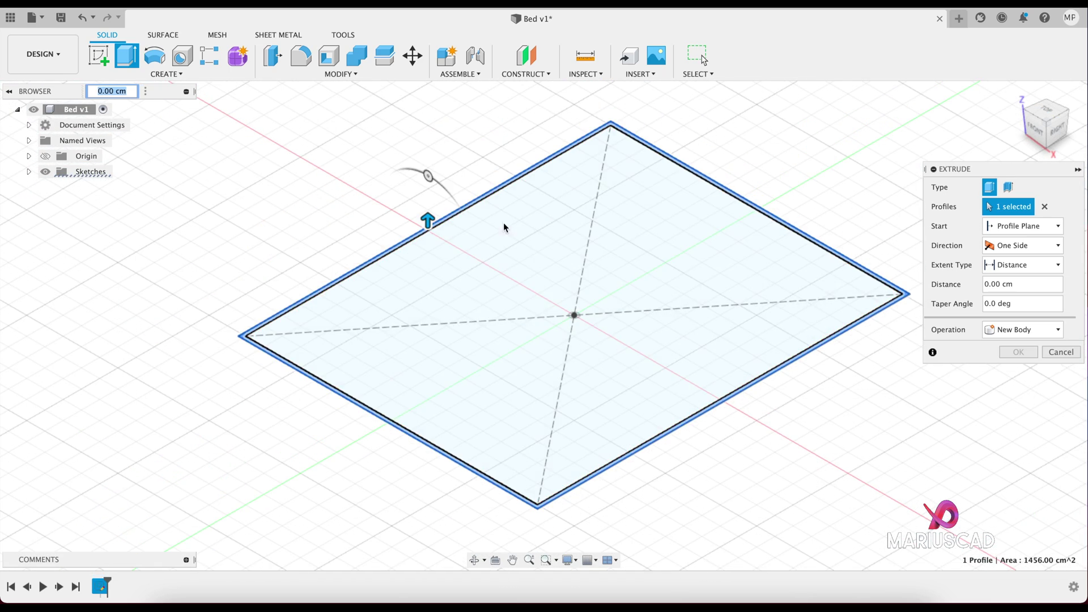
drag(426, 219, 427, 158)
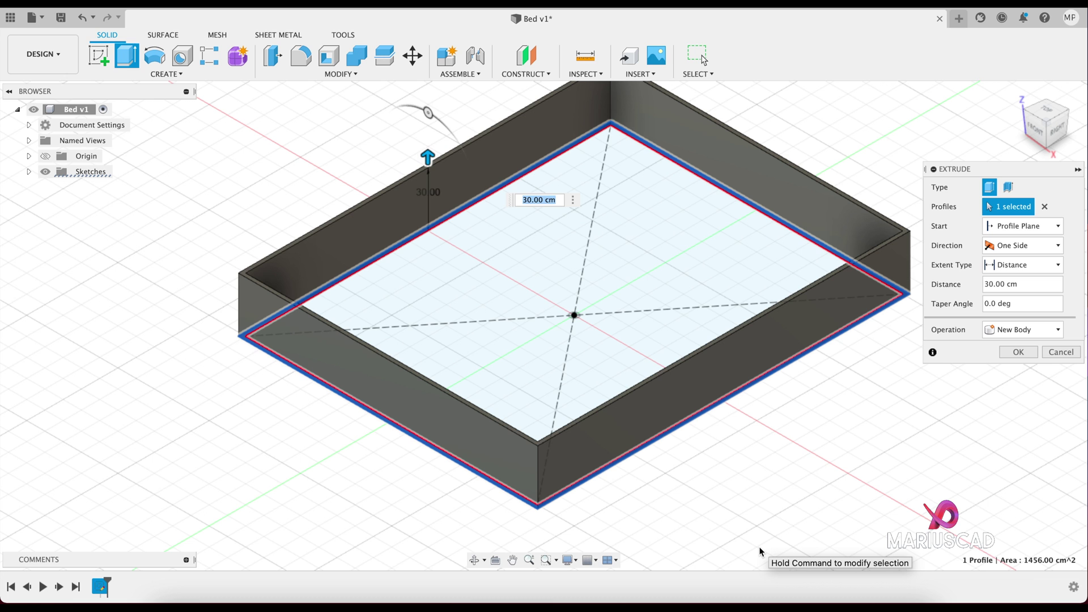
text(15)
key(Return)
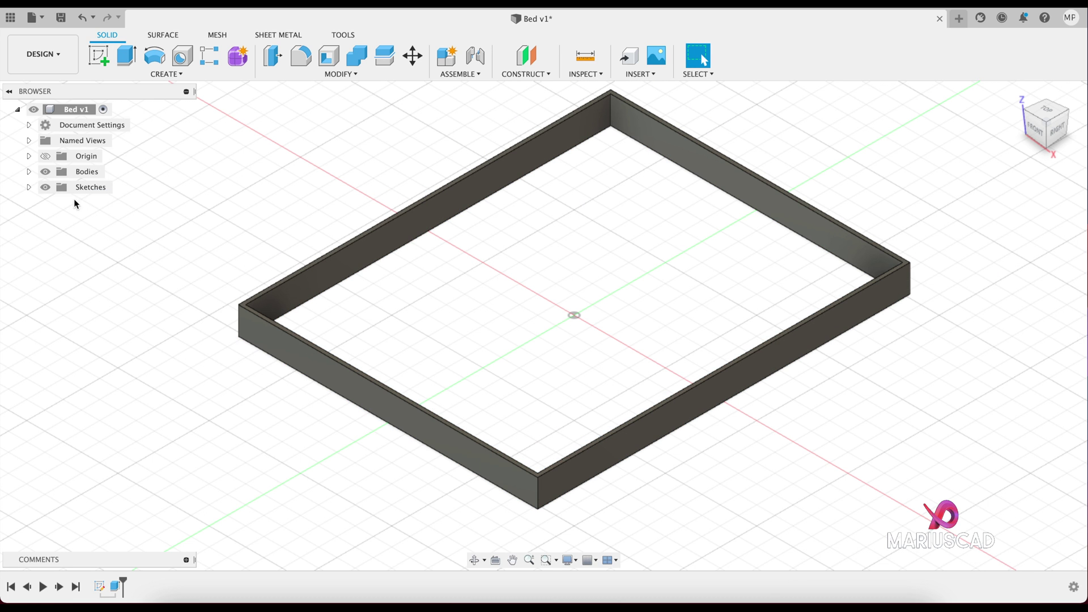
- Show Sketch1 again and extrude its inner and border profiles by -25 cm, joined to the frame
click(56, 203)
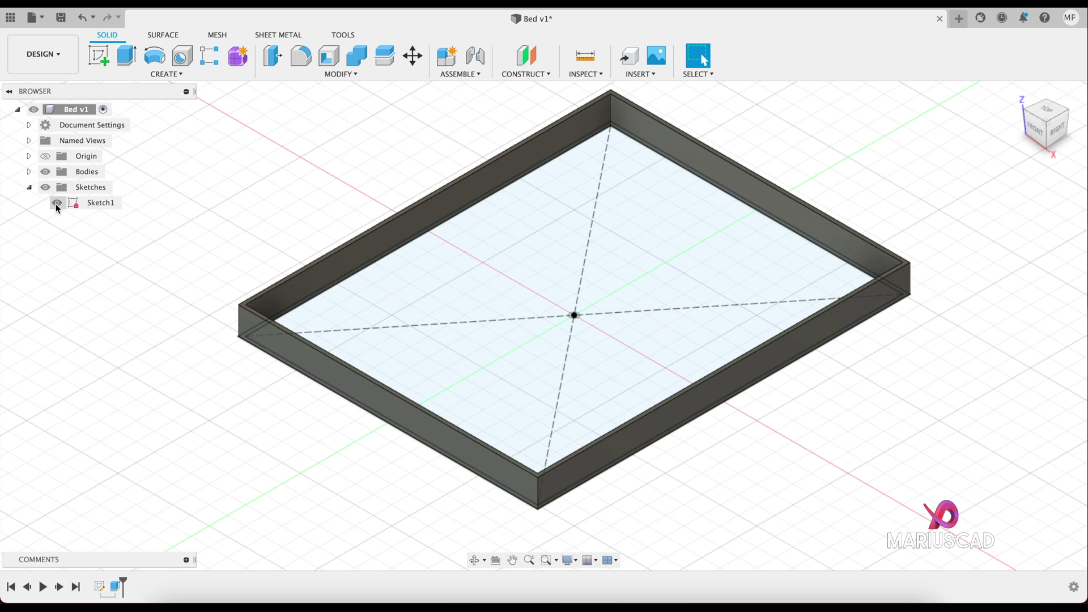
mouse_move(648, 418)
shift+middle_down()
mouse_move(636, 386)
mouse_move(644, 335)
shift+middle_up()
click(126, 56)
click(497, 235)
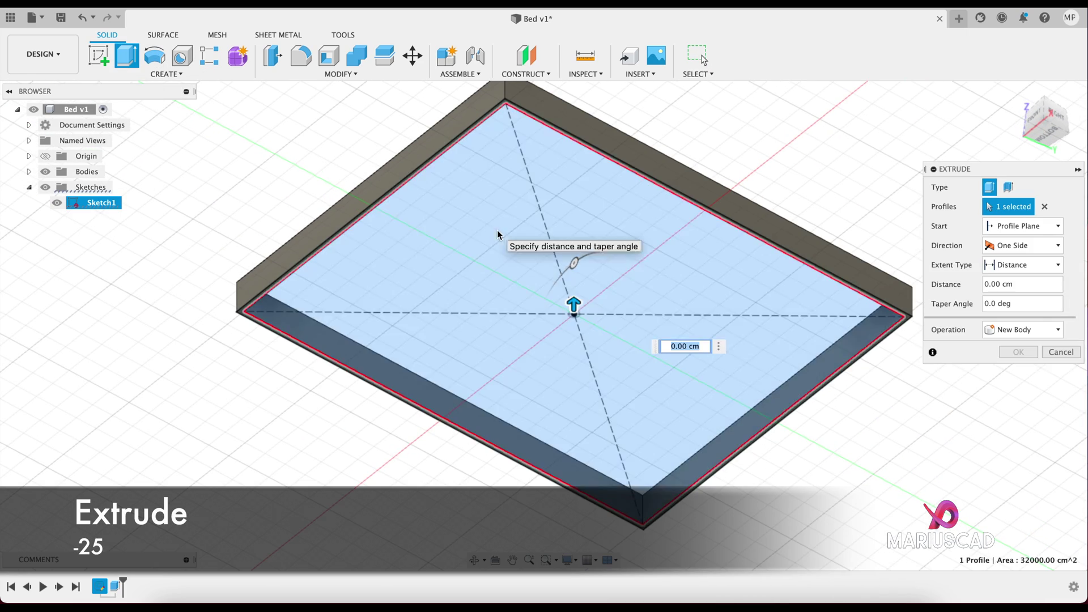
scroll(629, 207, up, 3)
middle_drag(629, 206, 533, 332)
scroll(579, 287, up, 5)
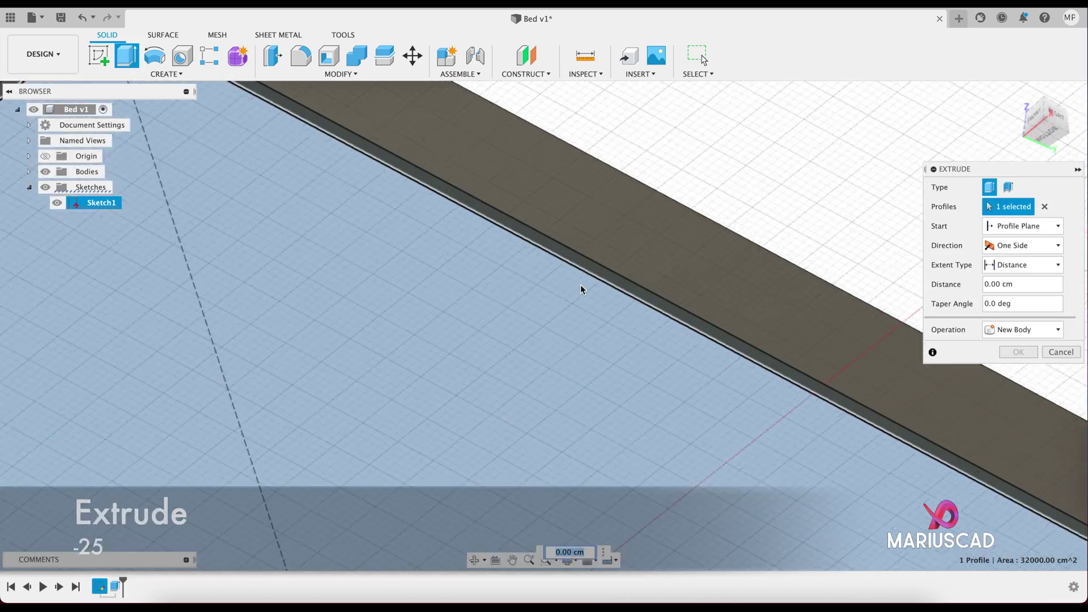
click(586, 271)
scroll(587, 270, down, 6)
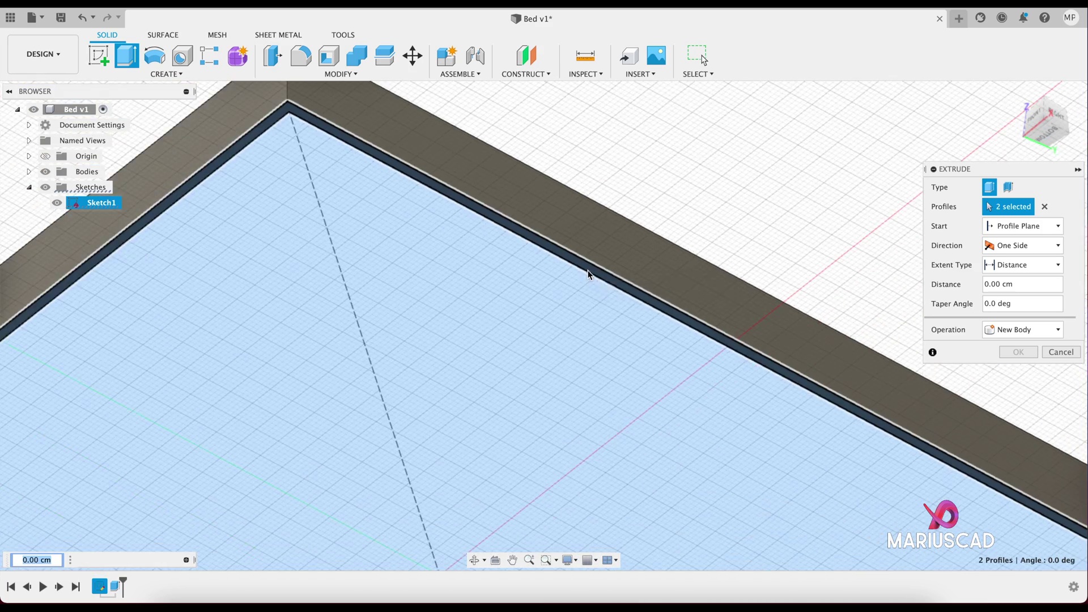
shift+middle_drag(583, 287, 609, 370)
scroll(518, 390, down, 4)
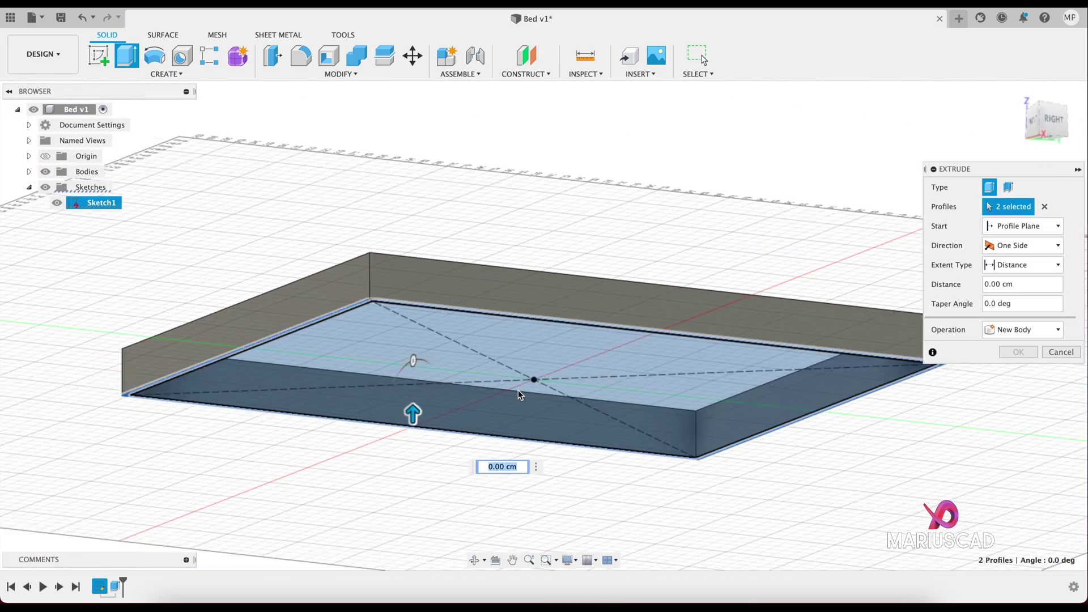
drag(420, 406, 415, 457)
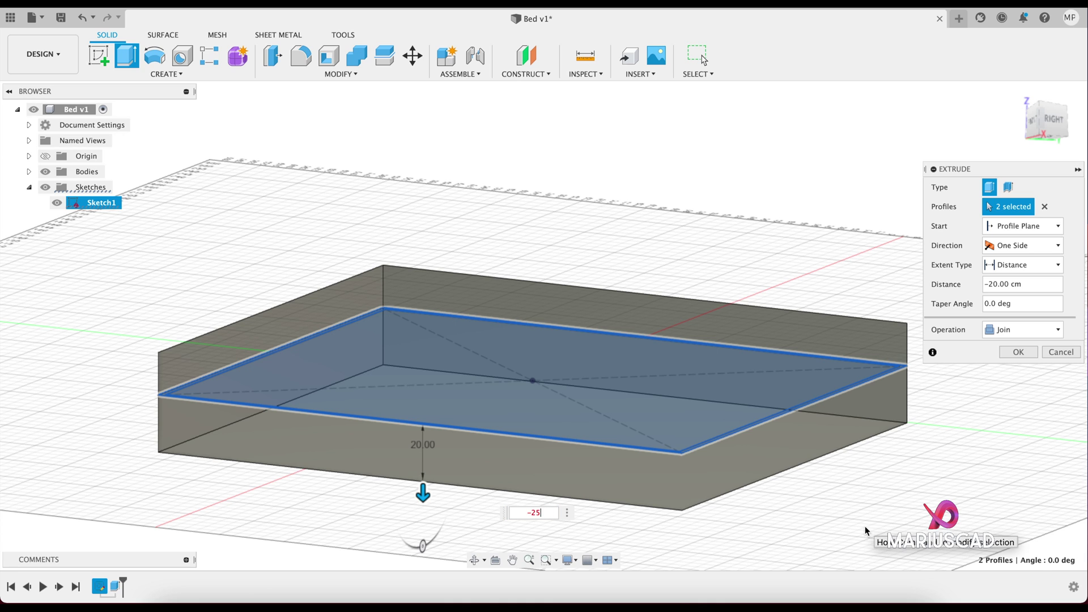
text(-25)
key(Return)
- Hide Sketch1 to leave only the solid bed base displayed
shift+middle_drag(864, 529, 875, 306)
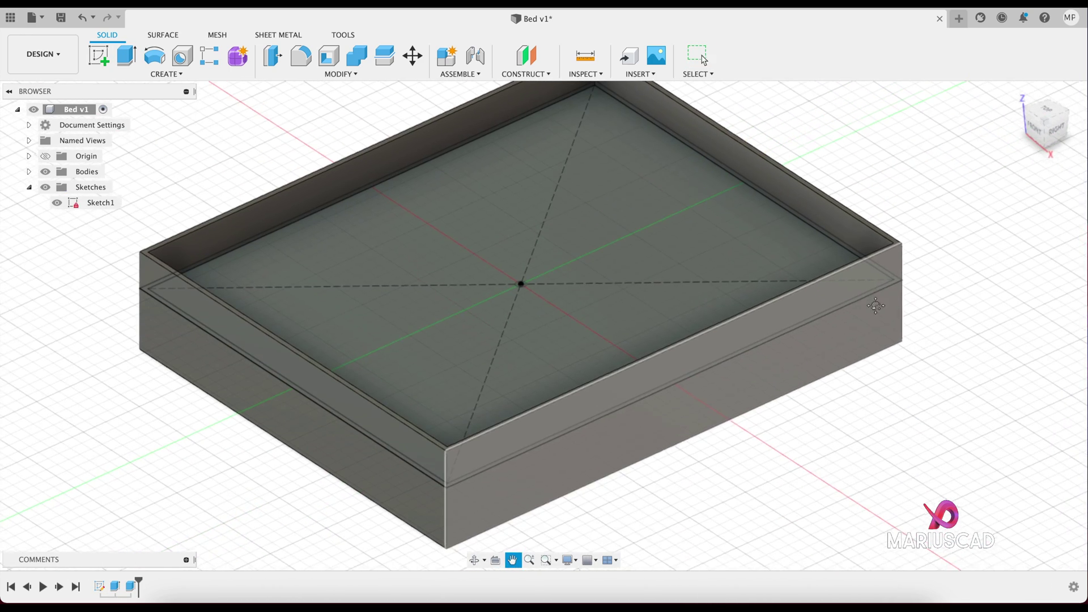
key(Escape)
click(58, 204)
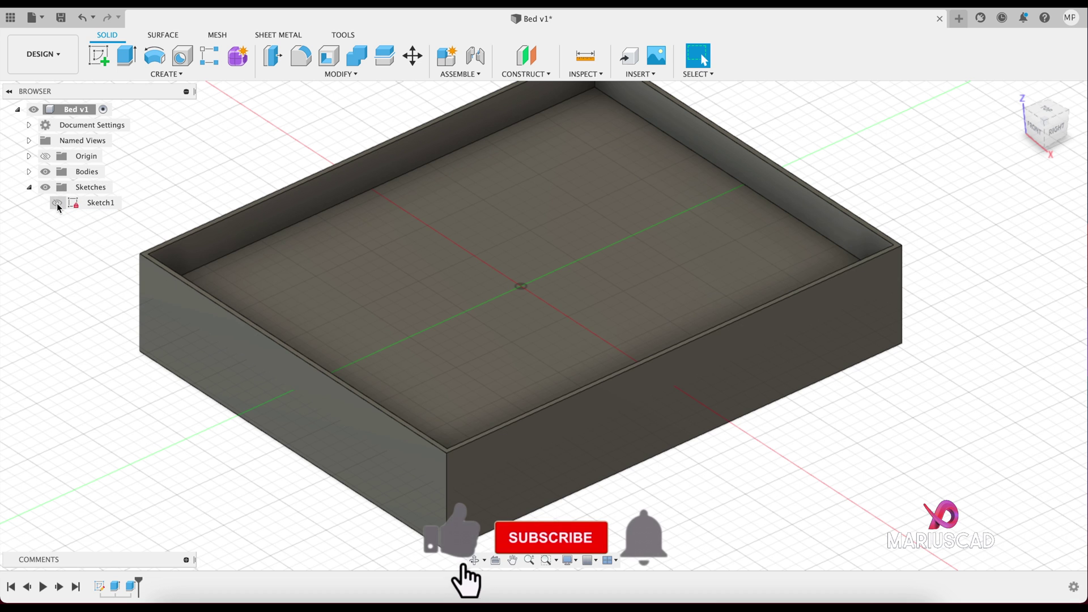
- Rename the bed's body as Main Body
click(29, 172)
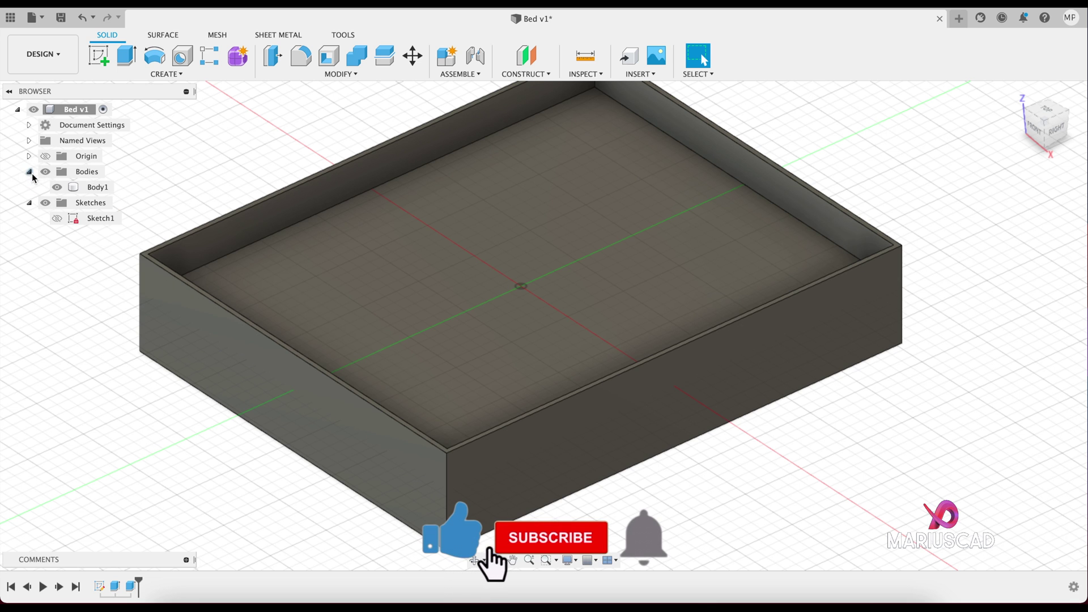
click(95, 188)
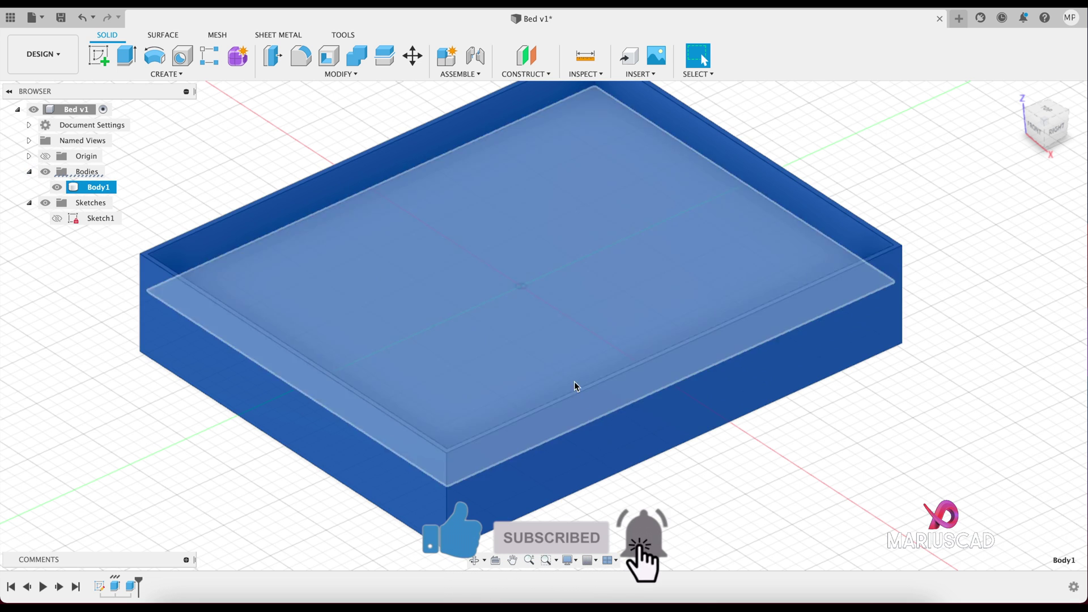
double_click(104, 187)
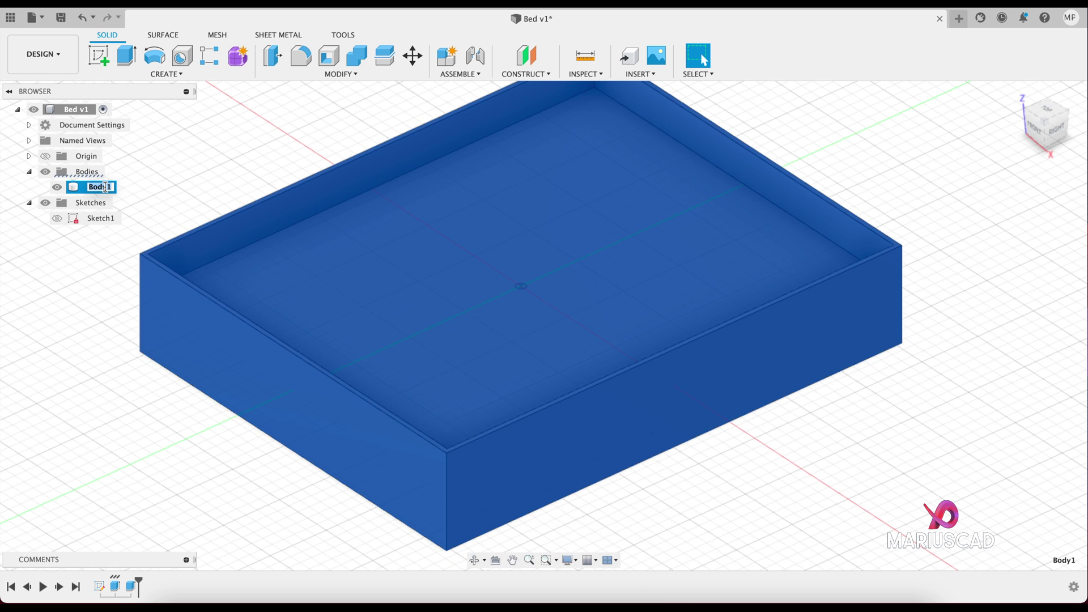
text(Main Body)
key(Return)
click(869, 433)
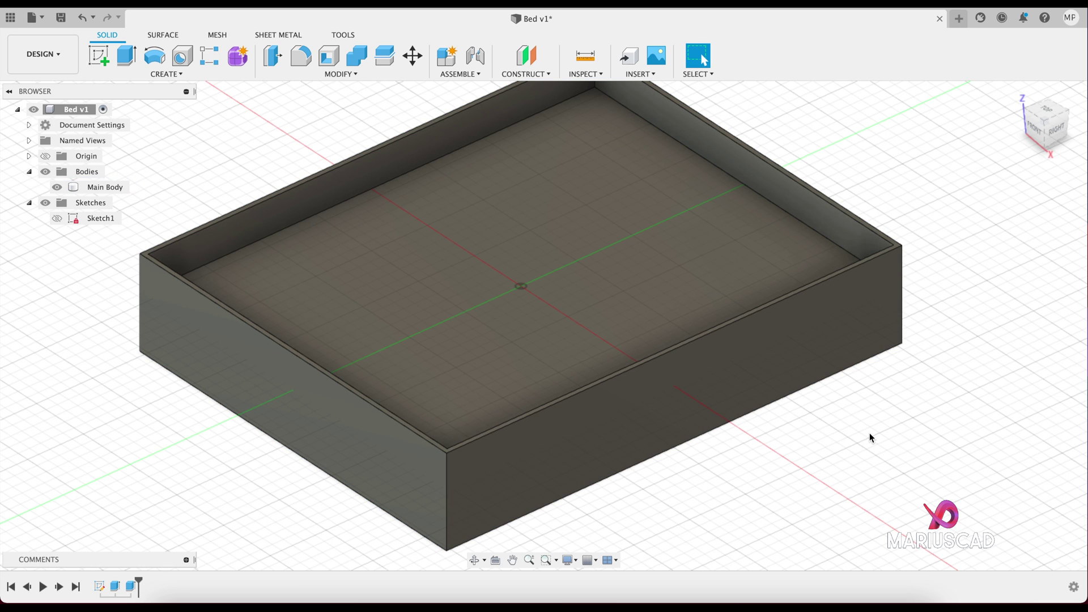
- Sketch a center rectangle 180 cm wide and 20 cm high on the bed's long side face, centred on its vertical axis
click(801, 362)
right_click(800, 362)
click(827, 433)
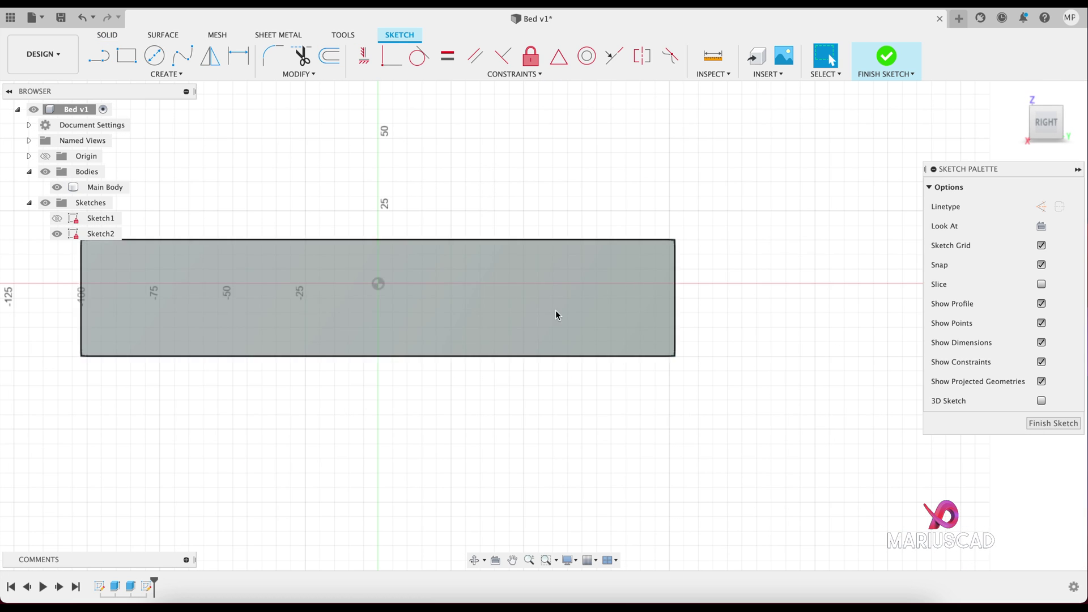
mouse_move(492, 352)
middle_down()
mouse_move(639, 383)
mouse_move(624, 391)
mouse_move(623, 413)
middle_up()
scroll(639, 383, up, 3)
scroll(624, 397, down, 2)
key(r)
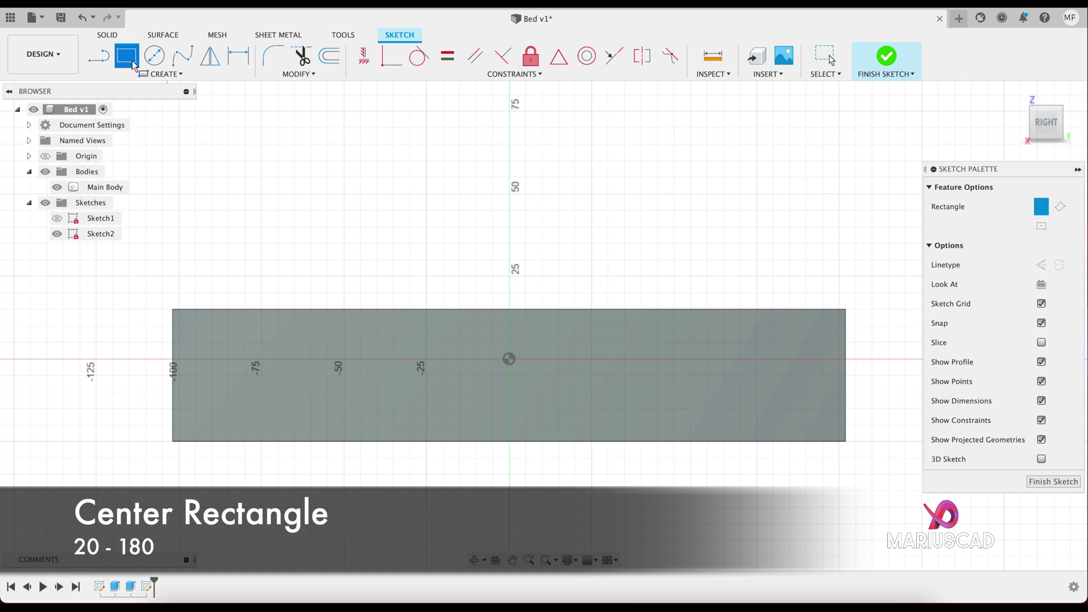
click(1037, 227)
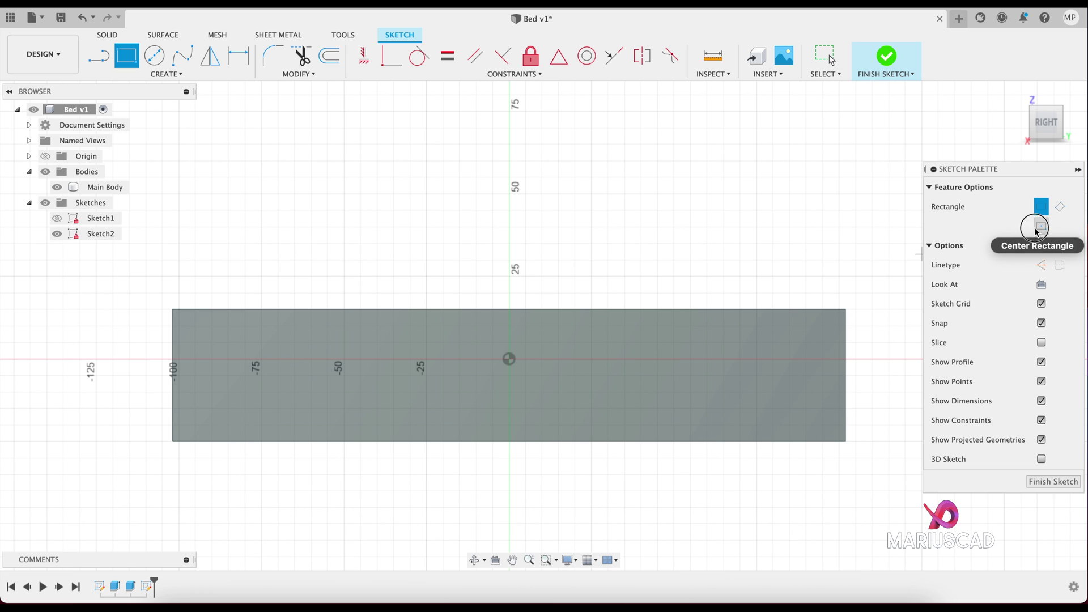
click(508, 408)
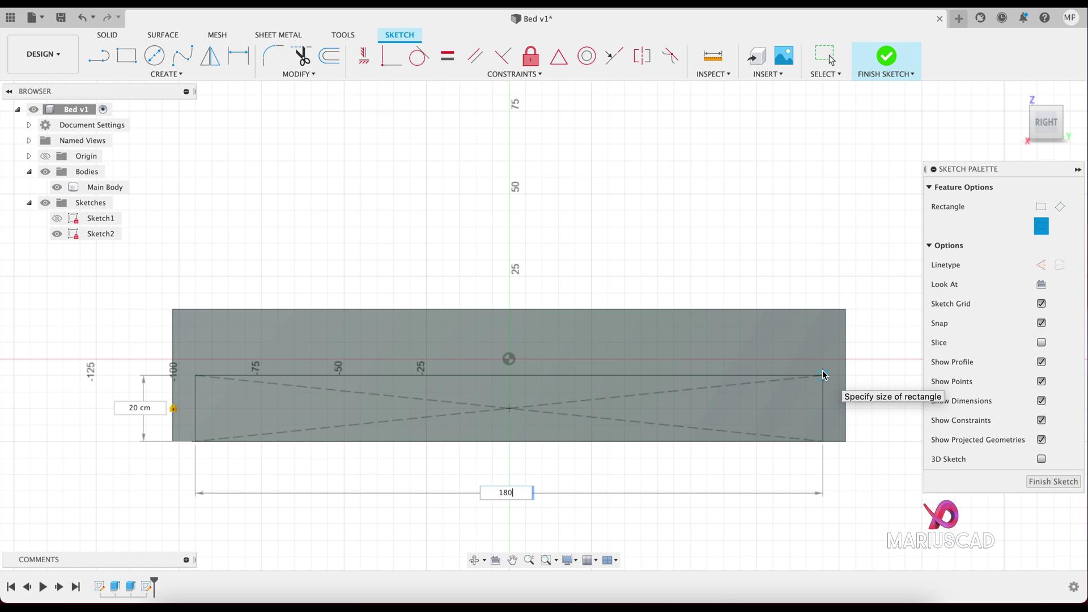
key(Return)
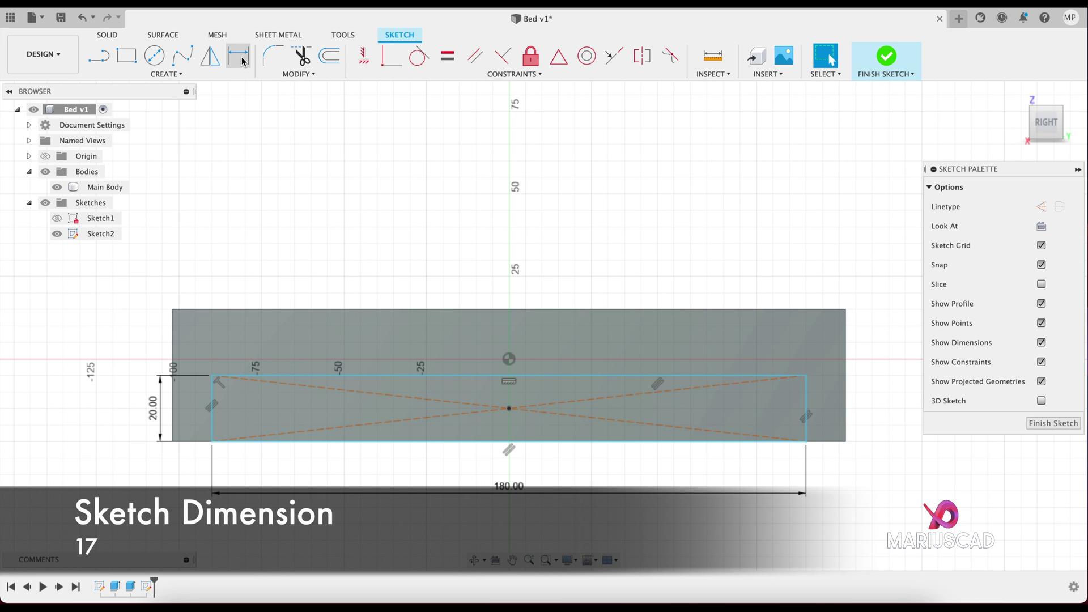
- Dimension the rectangle's upper edge 17 cm below the side face's top edge and finish the sketch
key(d)
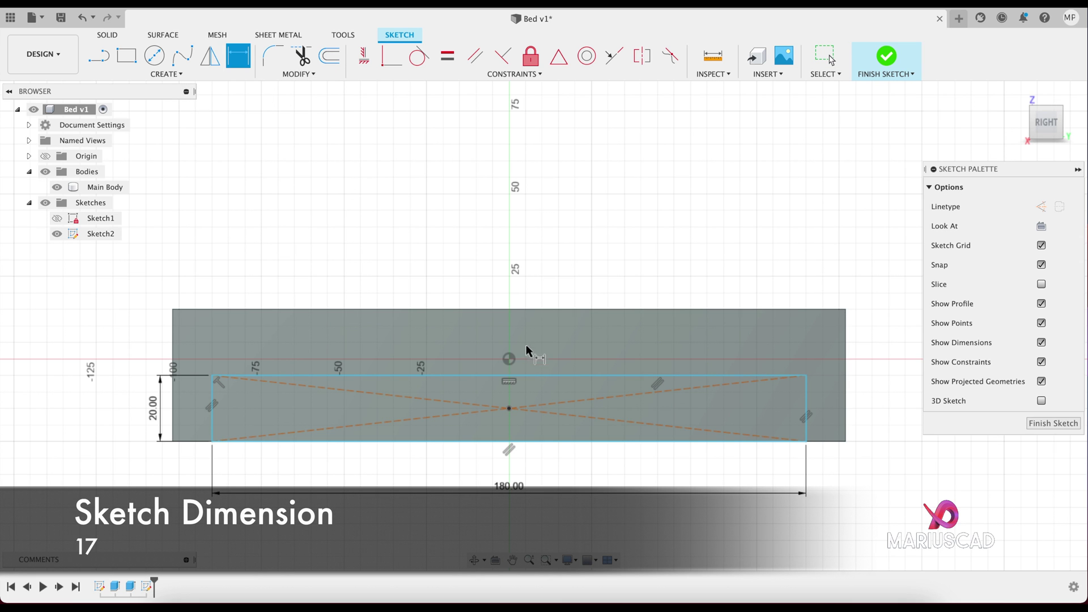
click(536, 375)
click(535, 309)
click(883, 356)
text(17)
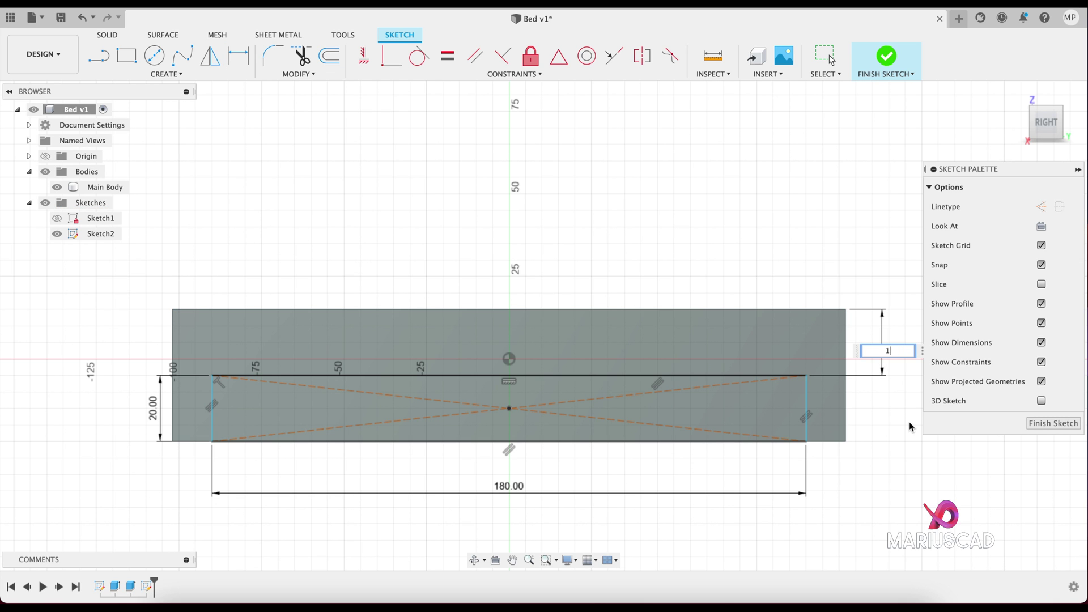
key(Return)
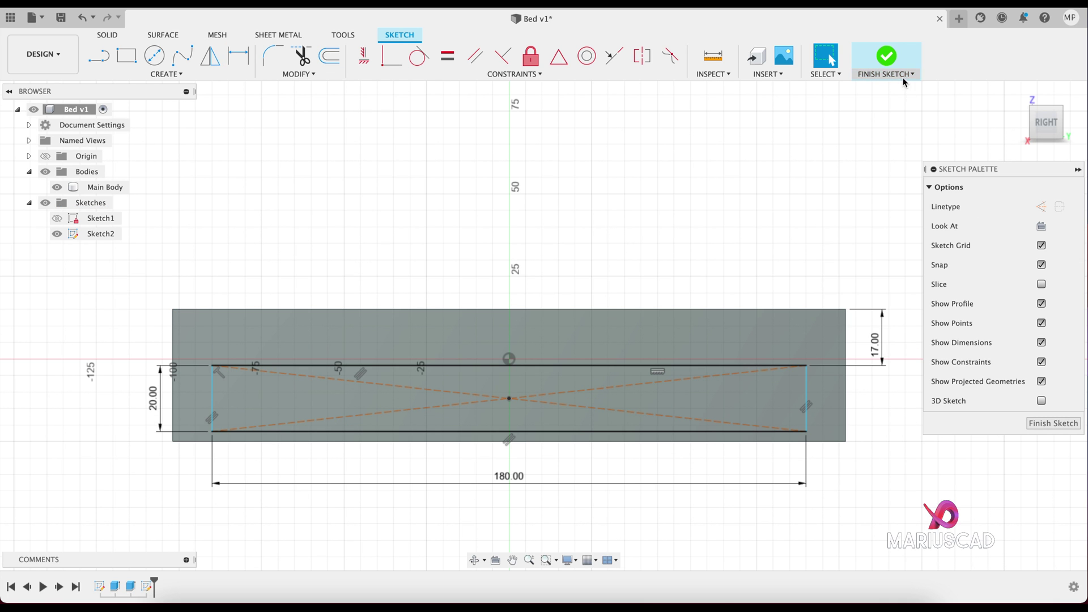
click(887, 56)
shift+middle_drag(810, 250, 833, 260)
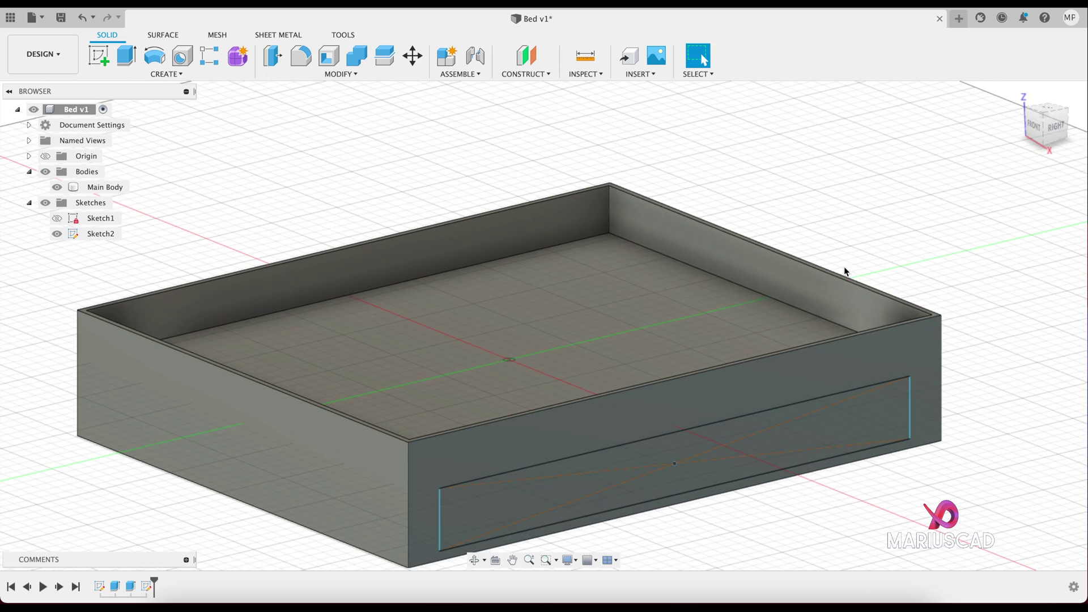
- Extrude the side face's rectangle -80 cm as a cut into the main body
scroll(1013, 425, down, 1)
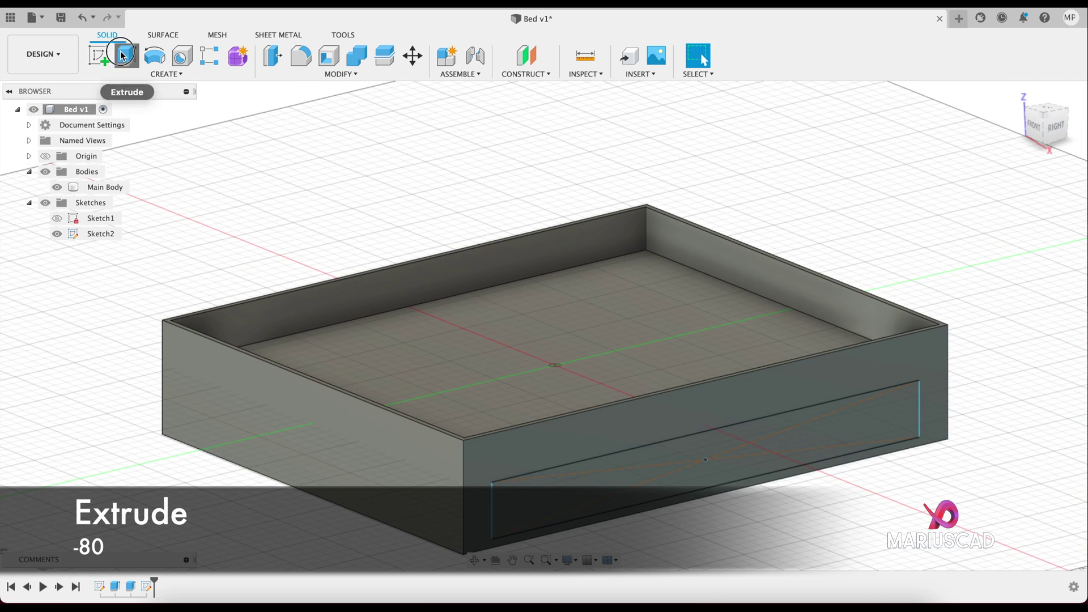
click(127, 55)
click(701, 458)
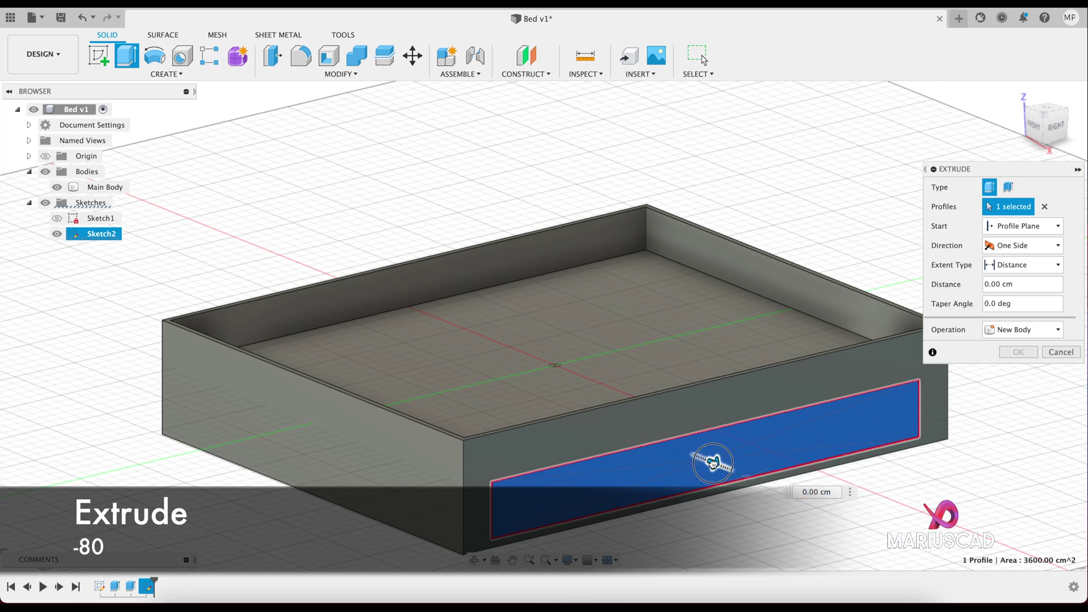
drag(722, 460, 545, 391)
shift+middle_drag(761, 515, 846, 497)
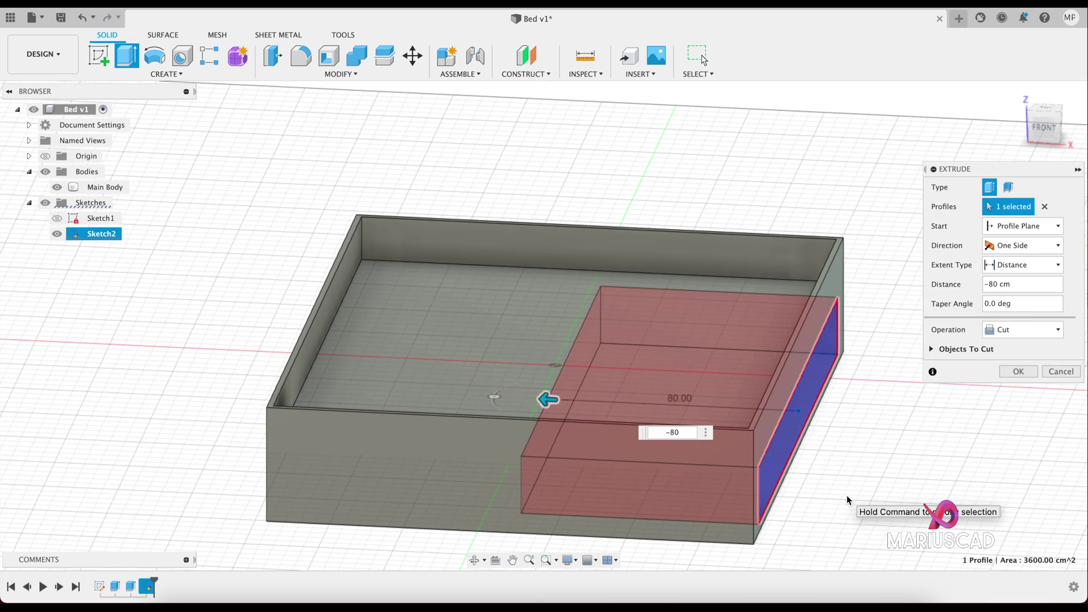
key(Return)
shift+middle_drag(847, 495, 792, 422)
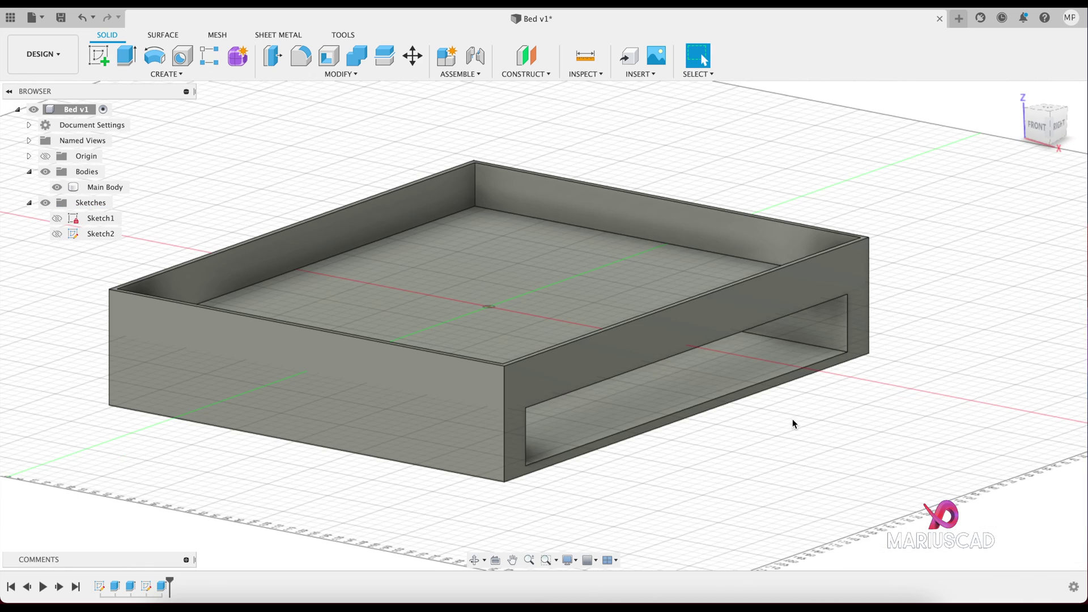
- Show Sketch2 again and hide the Main Body
click(58, 234)
click(56, 187)
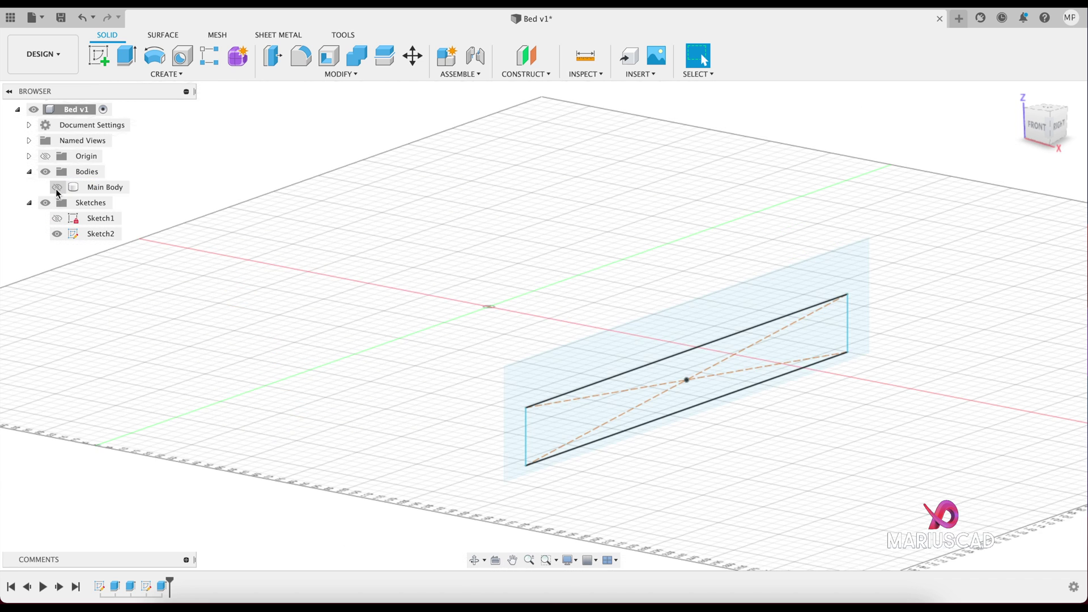
mouse_move(470, 326)
shift+middle_down()
mouse_move(546, 329)
mouse_move(374, 202)
shift+middle_up()
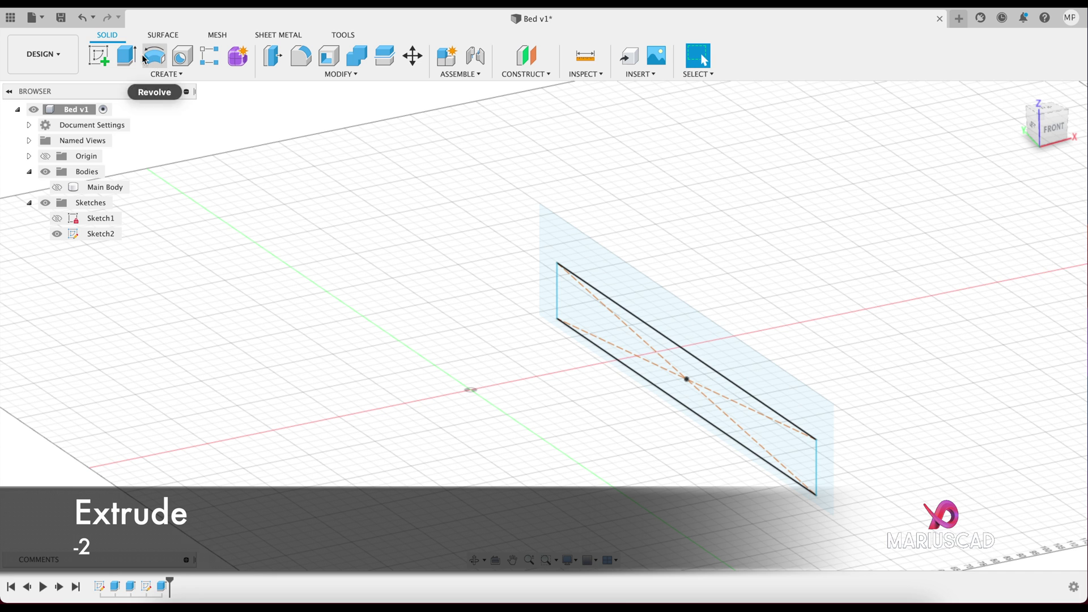
- Extrude the Sketch2 rectangle -2 cm as a new body for the drawer front, and hide the sketch
click(127, 55)
click(645, 349)
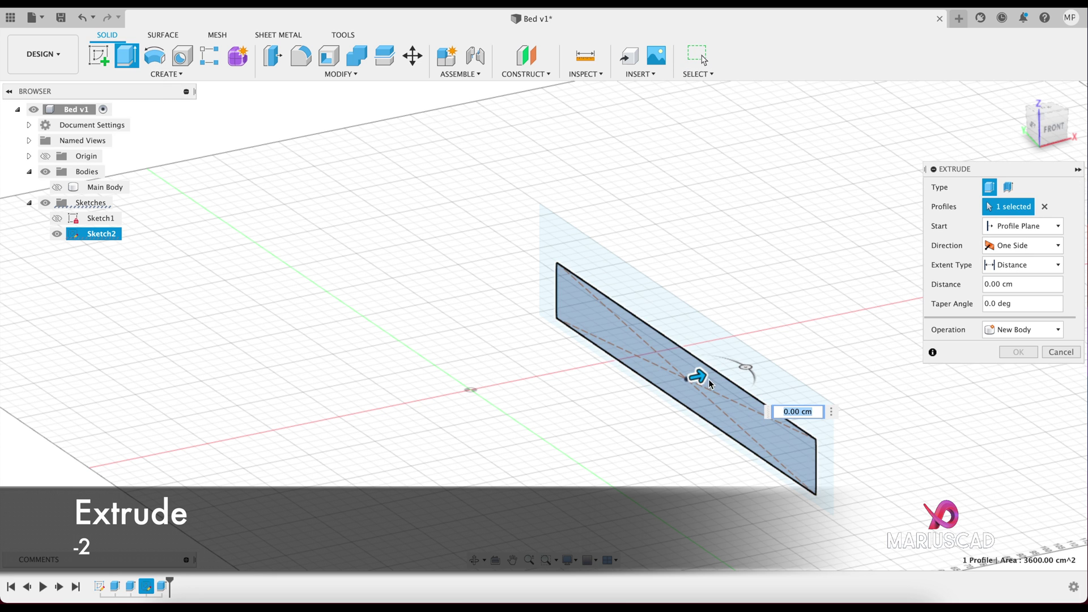
text(-5)
key(Return)
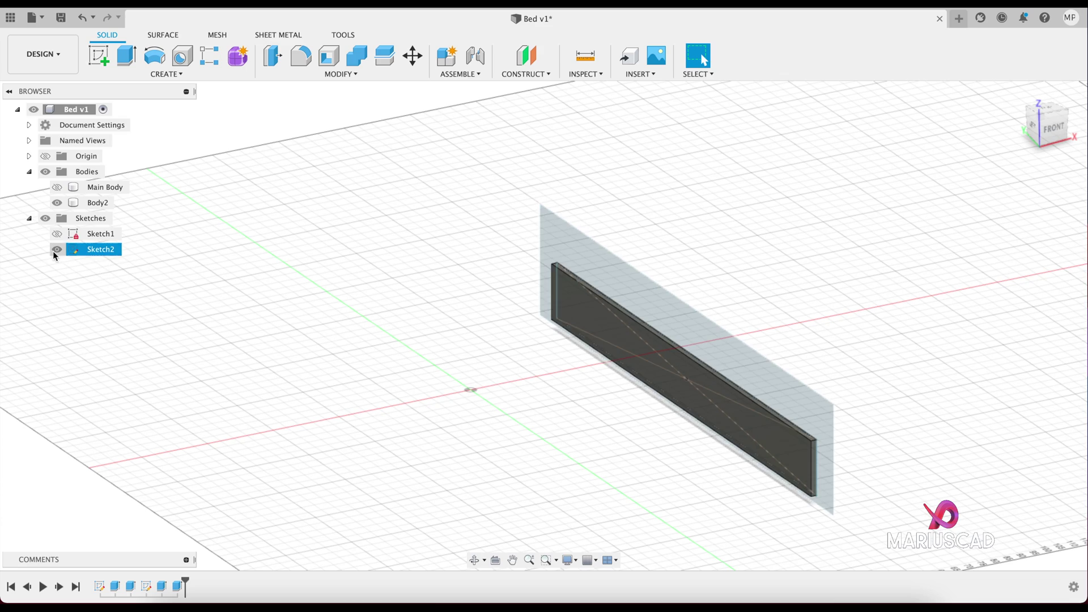
click(56, 250)
- Sketch a two-point rectangle 180 cm wide and 78 cm deep on the drawer front's underside, starting from its inner corner
mouse_move(710, 417)
shift+middle_down()
mouse_move(706, 336)
mouse_move(724, 316)
mouse_move(734, 322)
shift+middle_up()
click(734, 322)
right_click(734, 322)
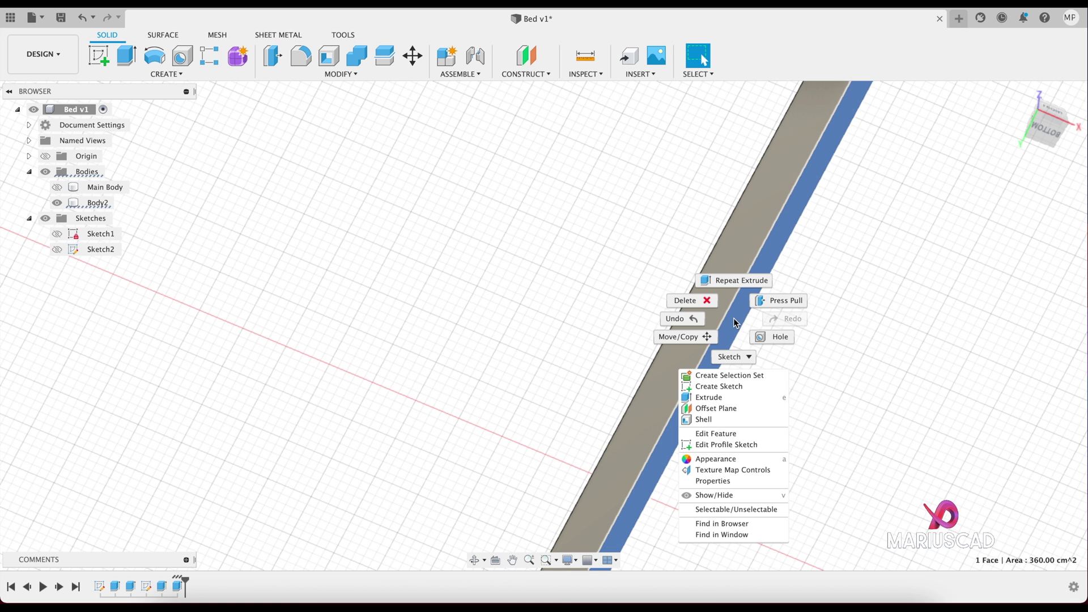
click(743, 386)
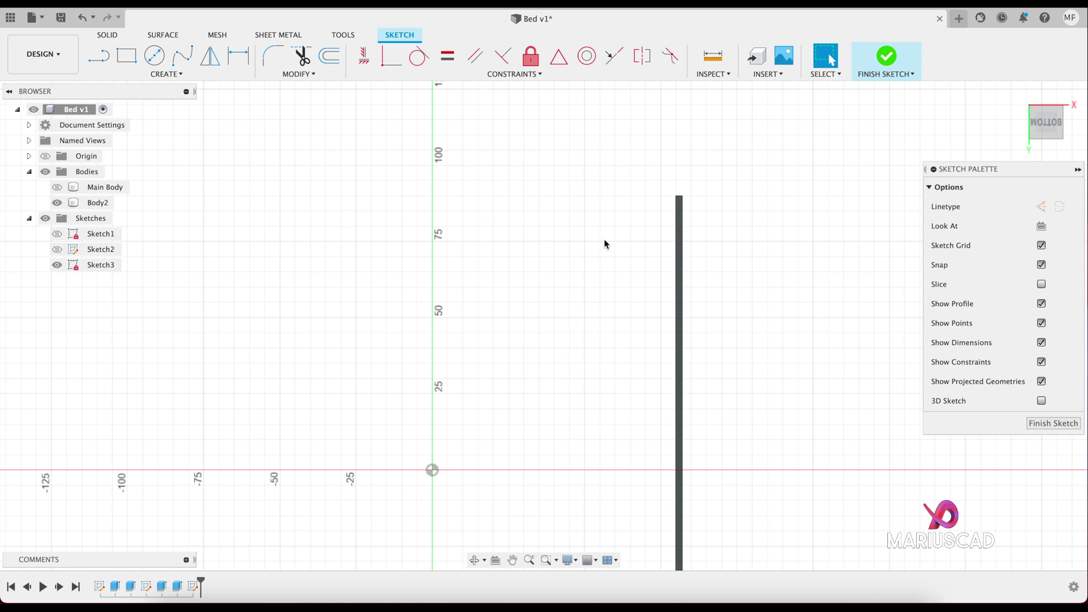
click(1081, 112)
key(r)
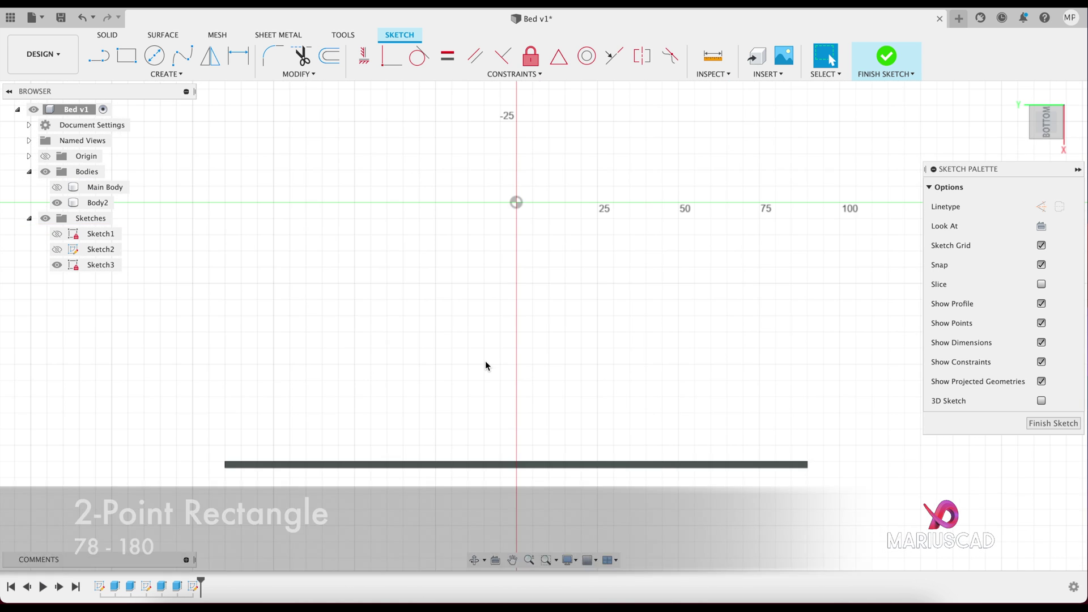
click(225, 465)
key(Tab)
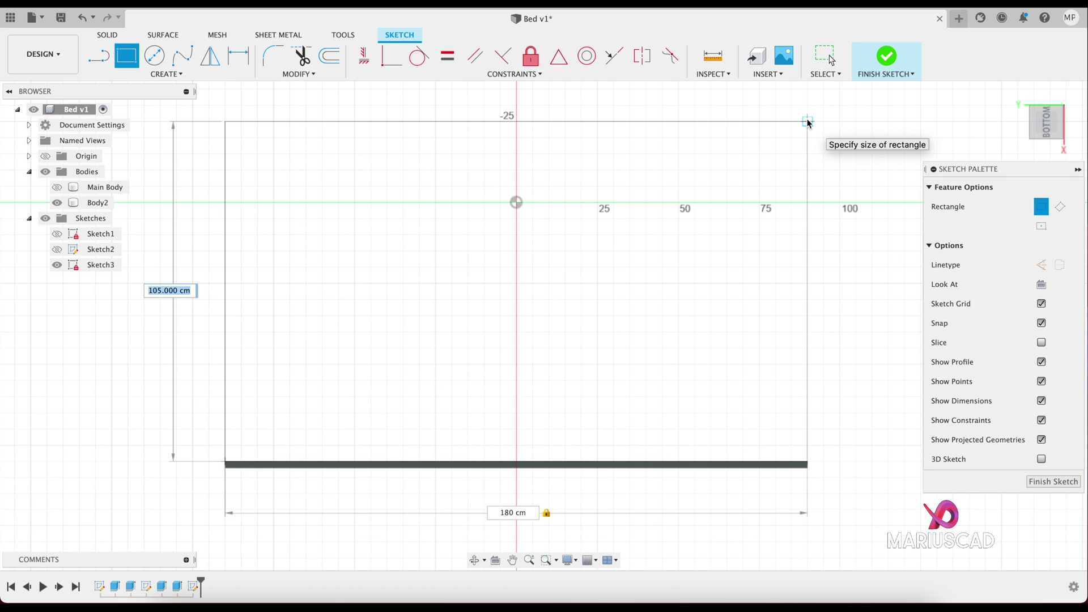
key(Tab)
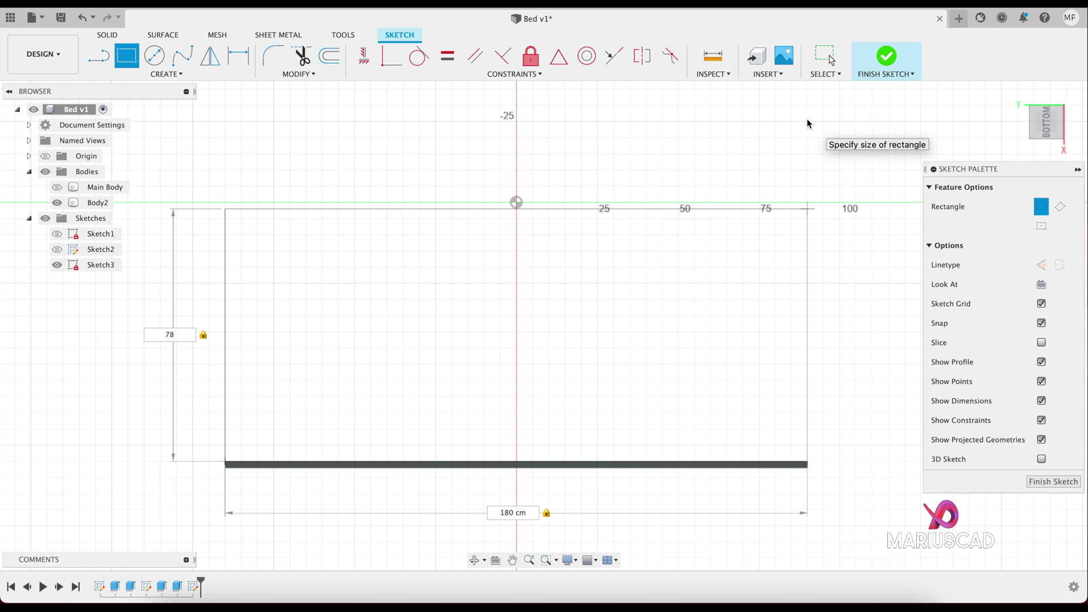
key(Return)
- Offset the 180 by 78 cm rectangle 2 cm inward
key(o)
click(675, 210)
drag(675, 216, 675, 230)
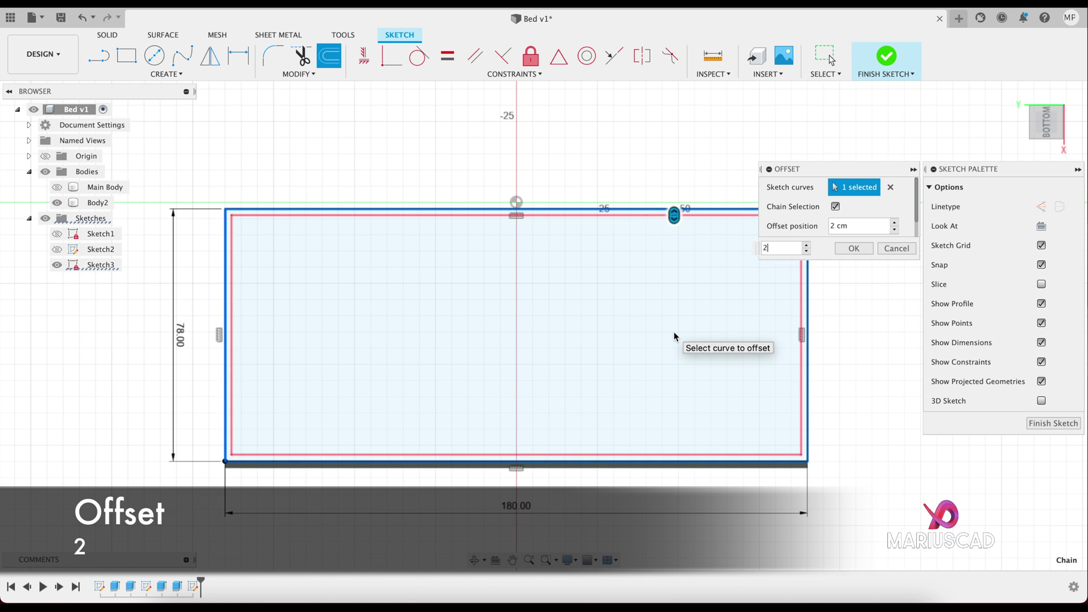
key(Return)
- Trim the inner line along the drawer front, extend both inner side lines to the outer rectangle, and finish the sketch
key(t)
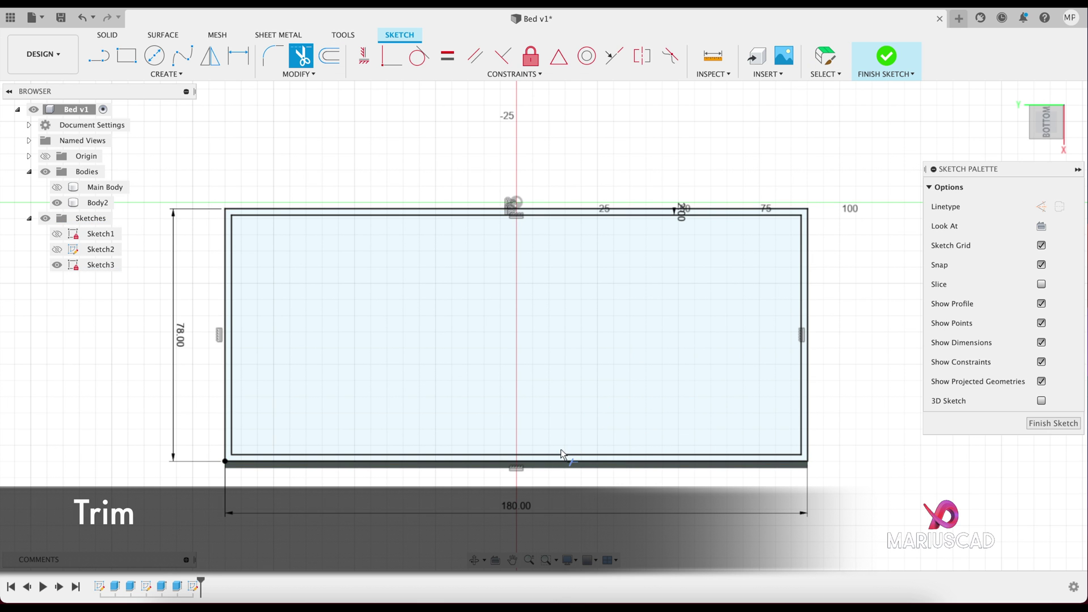
click(561, 454)
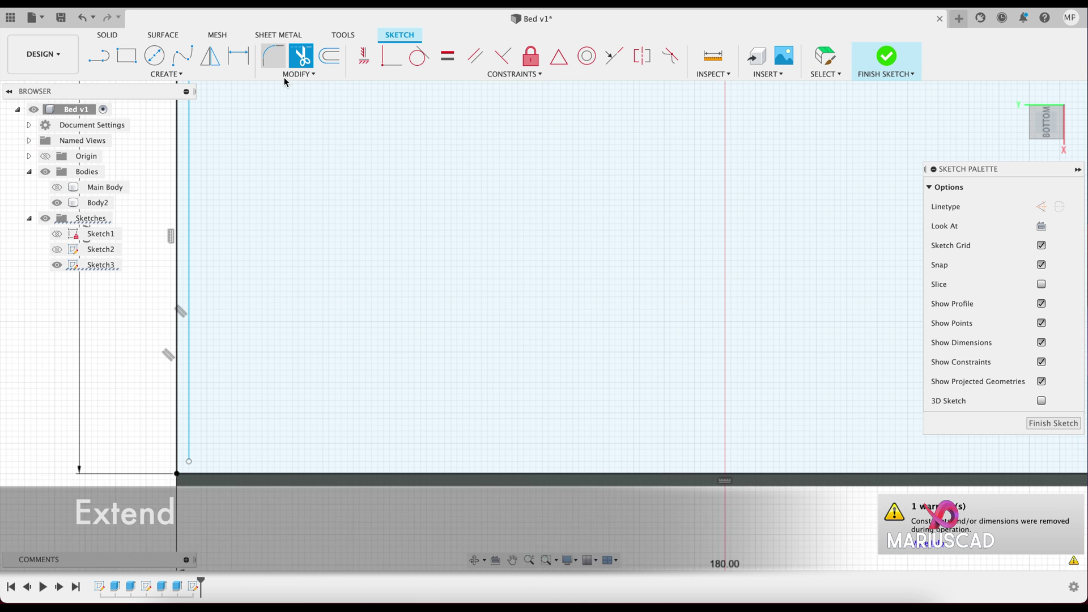
click(299, 75)
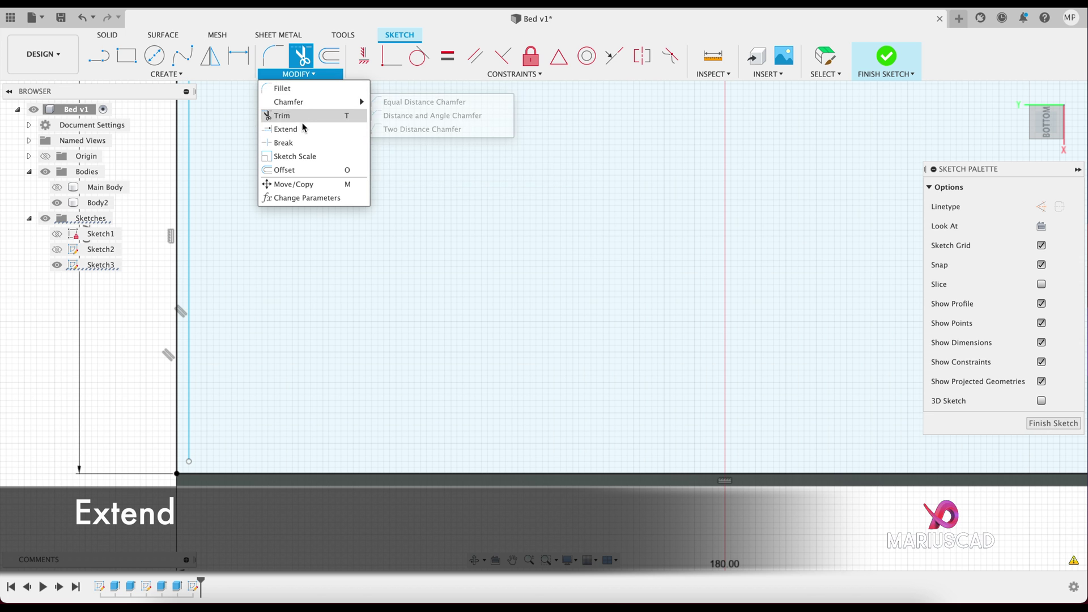
click(285, 129)
middle_drag(636, 391, 186, 385)
click(814, 447)
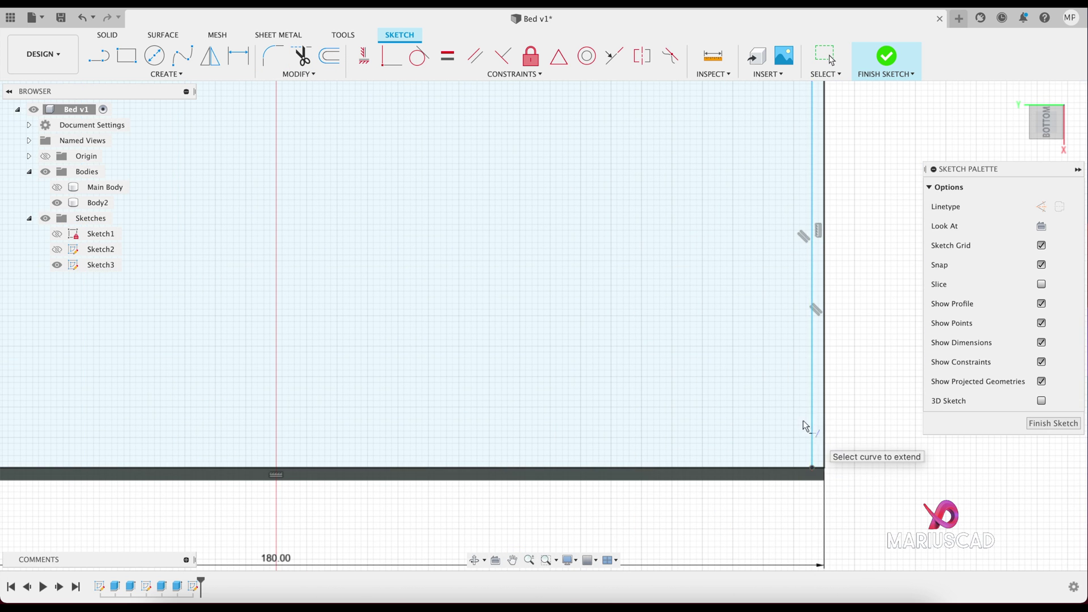
scroll(816, 445, down, 3)
click(890, 54)
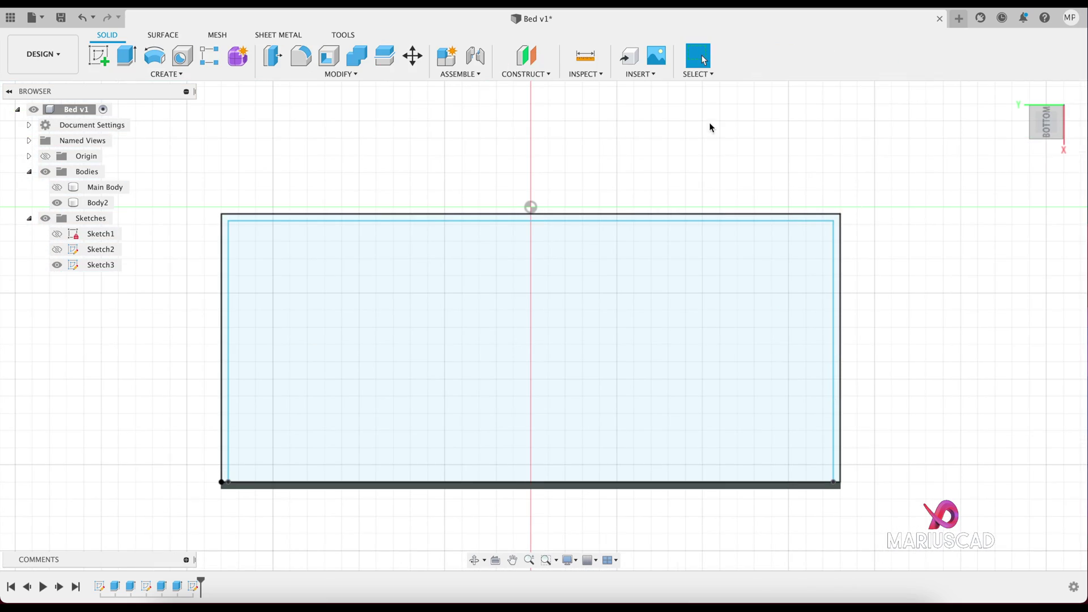
- Extrude the U-shaped border profile -17 cm, joined to the drawer front, to form the drawer walls
mouse_move(684, 159)
shift+middle_down()
mouse_move(718, 199)
mouse_move(734, 292)
shift+middle_up()
click(127, 55)
scroll(607, 430, up, 3)
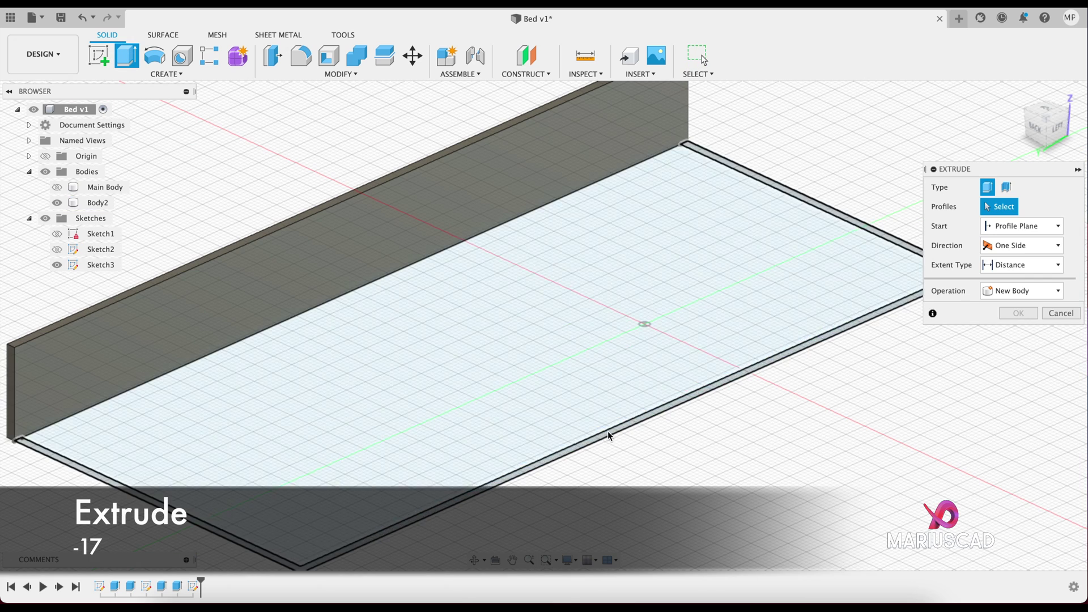
click(607, 437)
drag(629, 423, 629, 340)
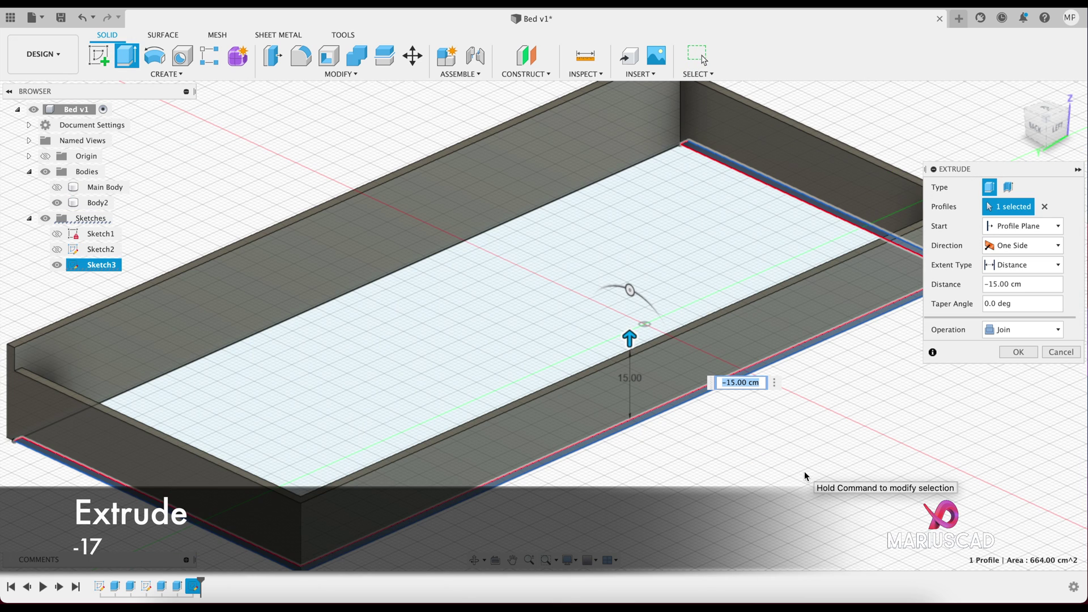
text(-17)
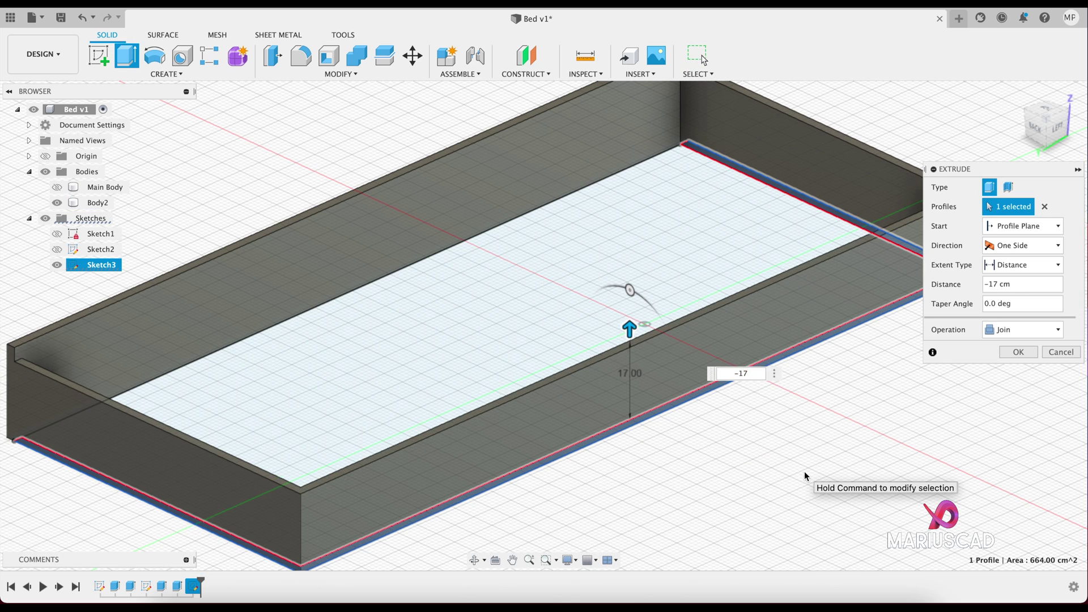
key(Return)
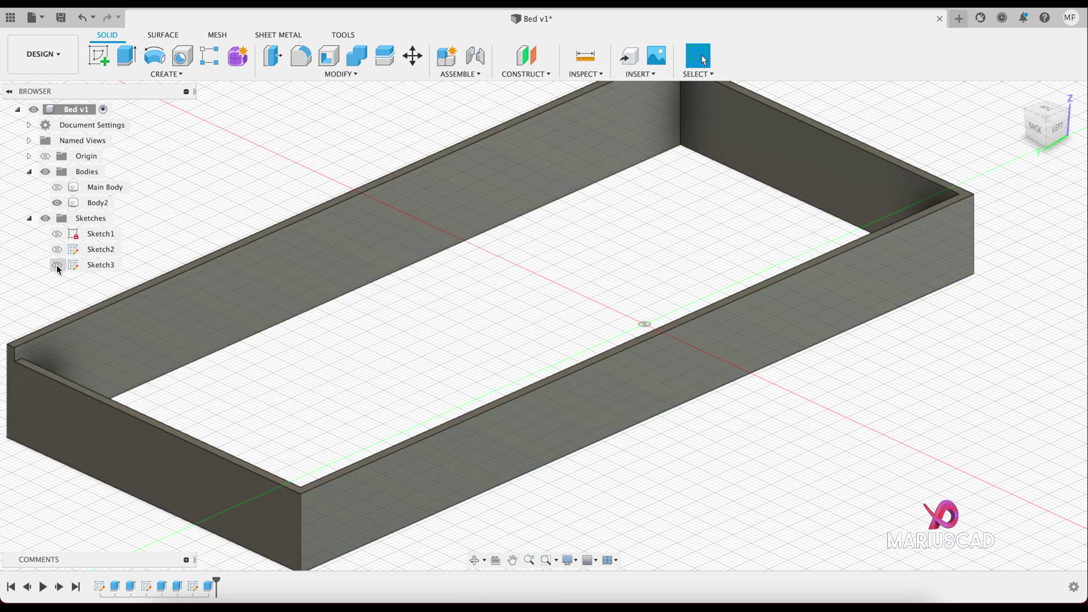
- Extrude the inner profile of Sketch3 -1 cm, joined to the drawer body, to form its bottom panel
shift+middle_drag(558, 458, 553, 411)
click(127, 55)
click(529, 327)
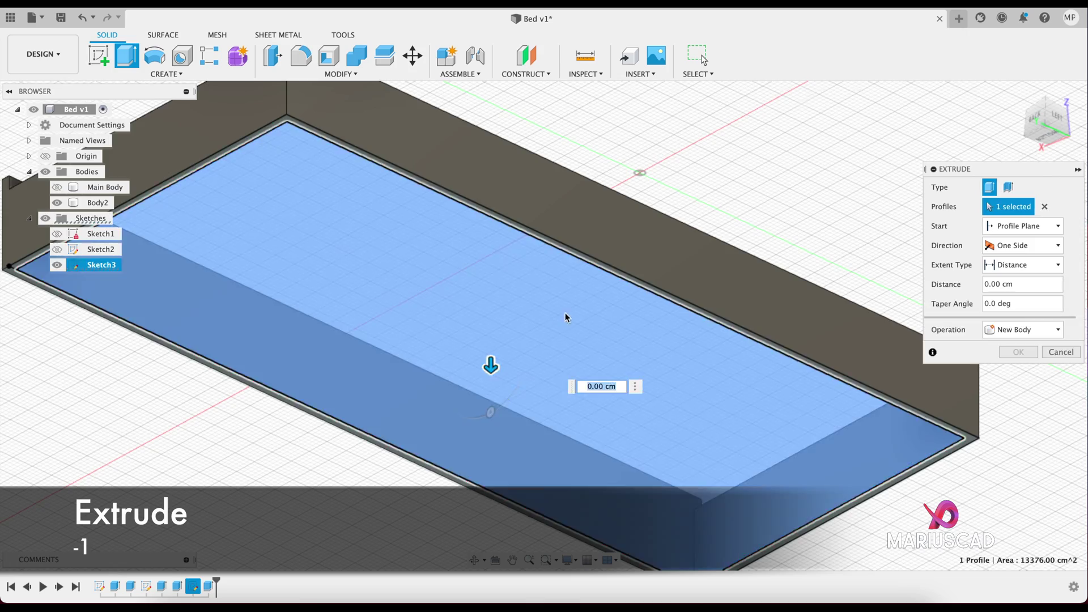
shift+middle_drag(564, 312, 556, 378)
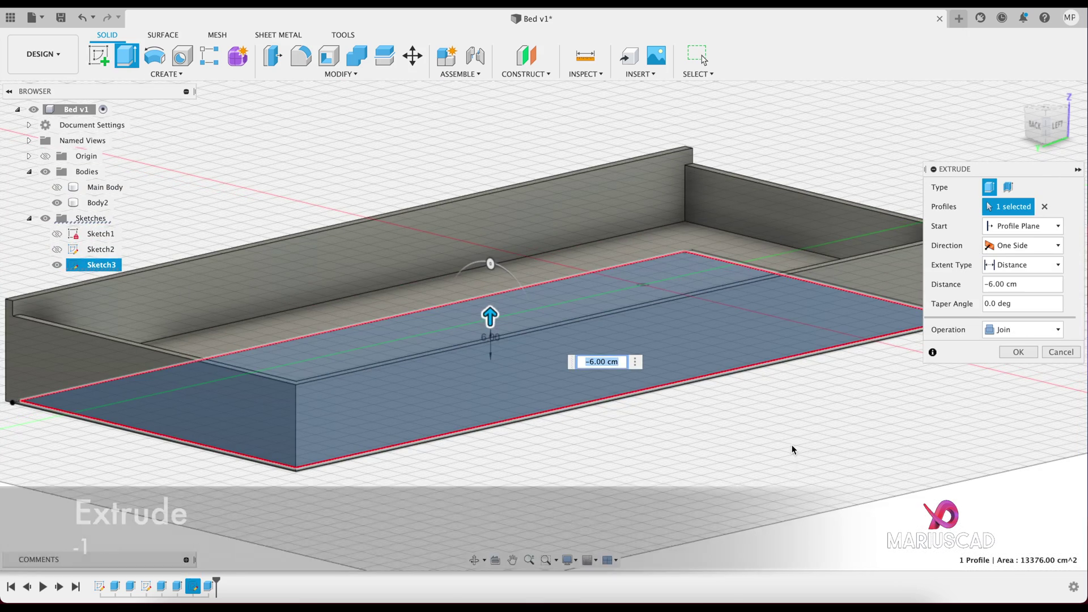
text(-1)
key(Return)
shift+middle_drag(791, 447, 816, 400)
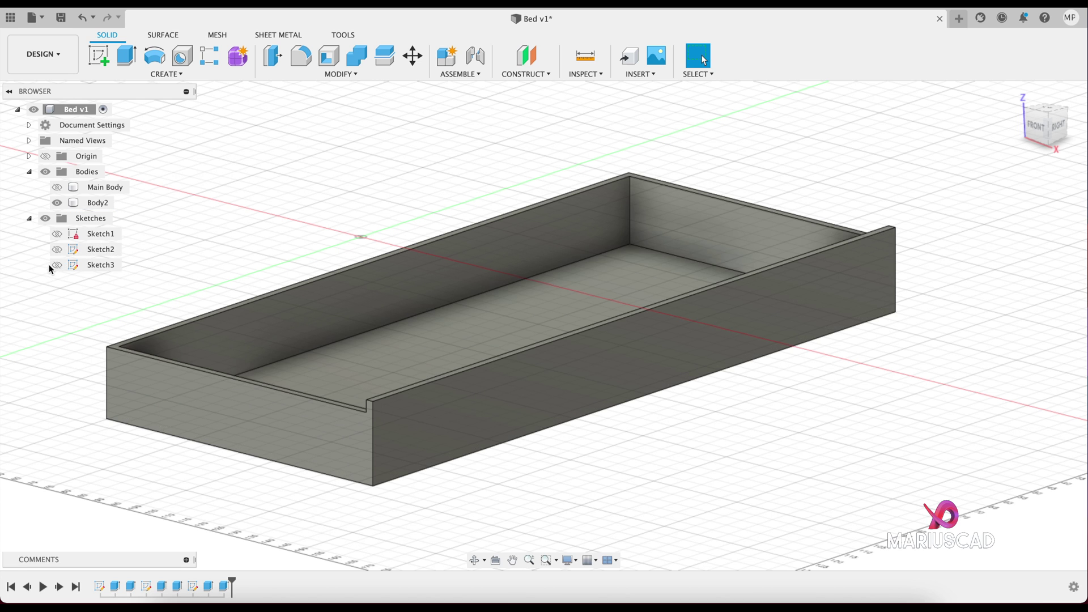
- Show and reopen Sketch2 and draw a 1 cm diameter circle inside the left part of the rectangle
click(57, 249)
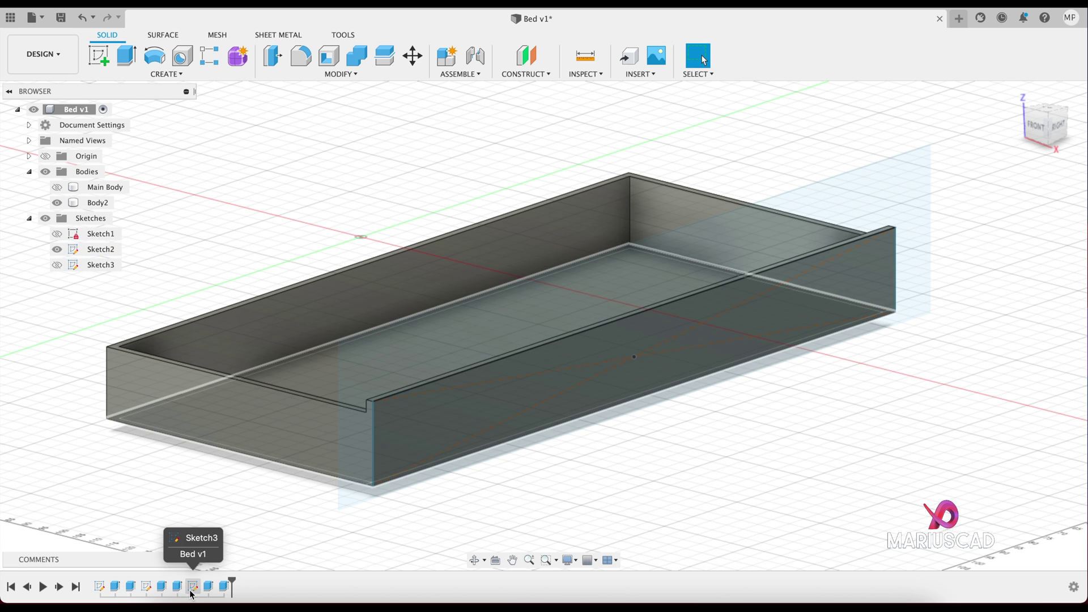
double_click(147, 586)
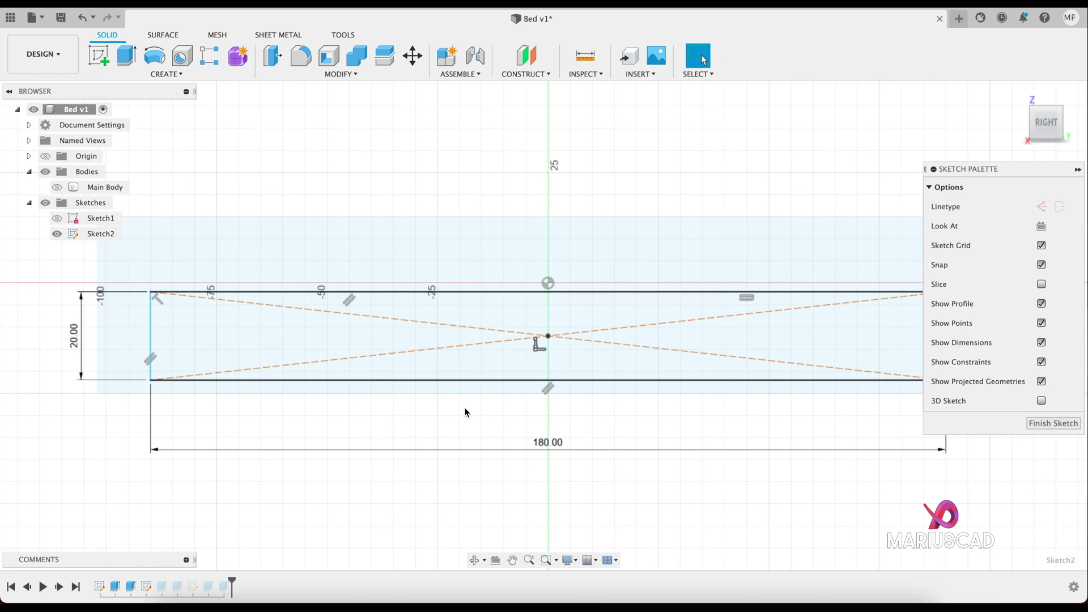
scroll(291, 357, up, 3)
middle_drag(292, 357, 360, 347)
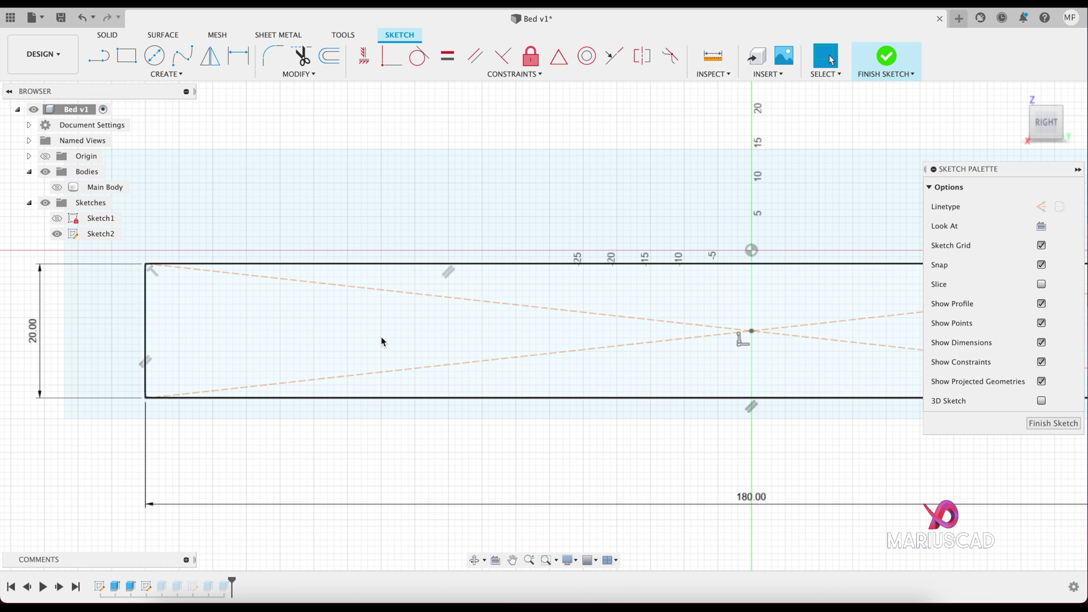
key(c)
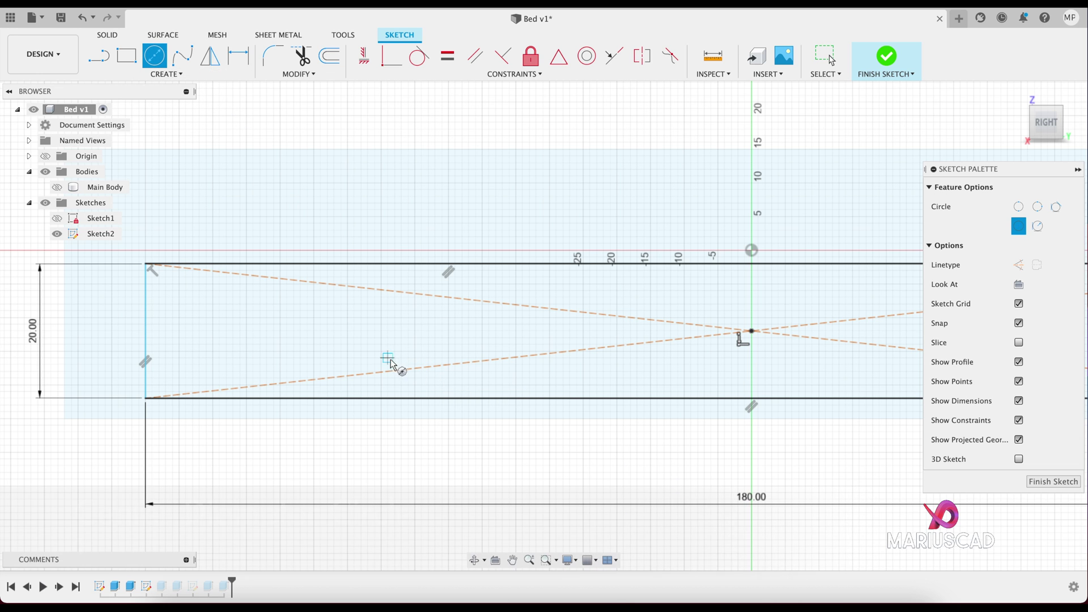
click(342, 331)
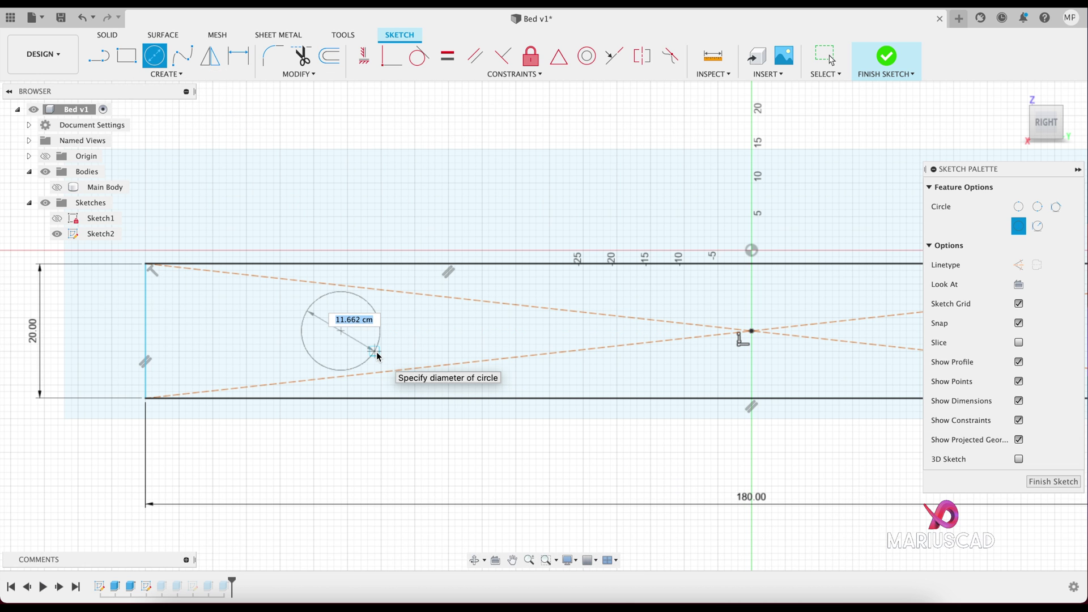
text(1)
key(Return)
key(Escape)
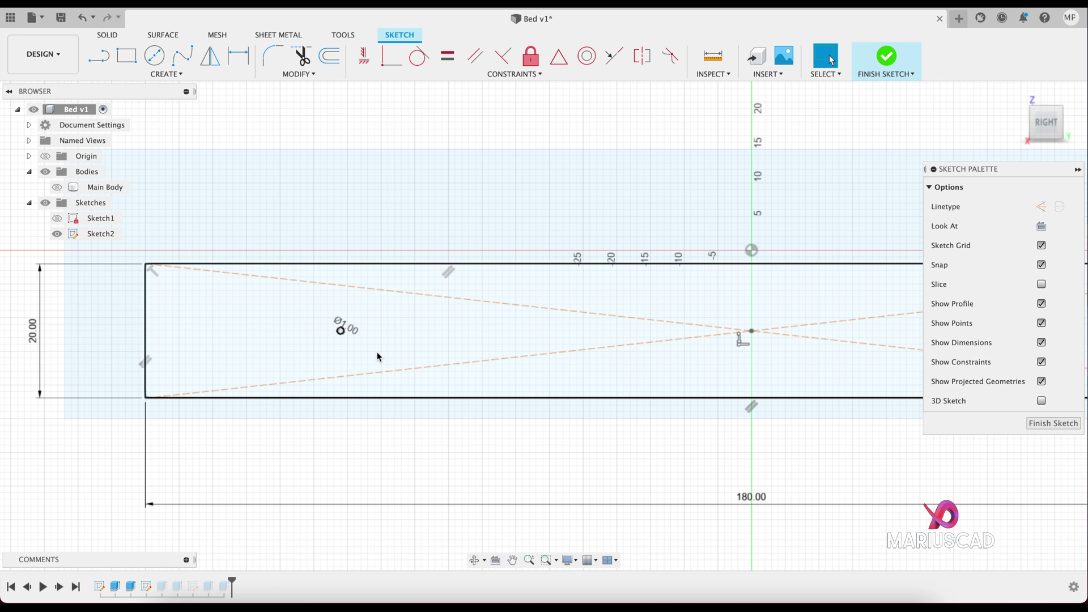
- Dimension the circle's centre 10 cm above the bottom edge of the rectangle
key(d)
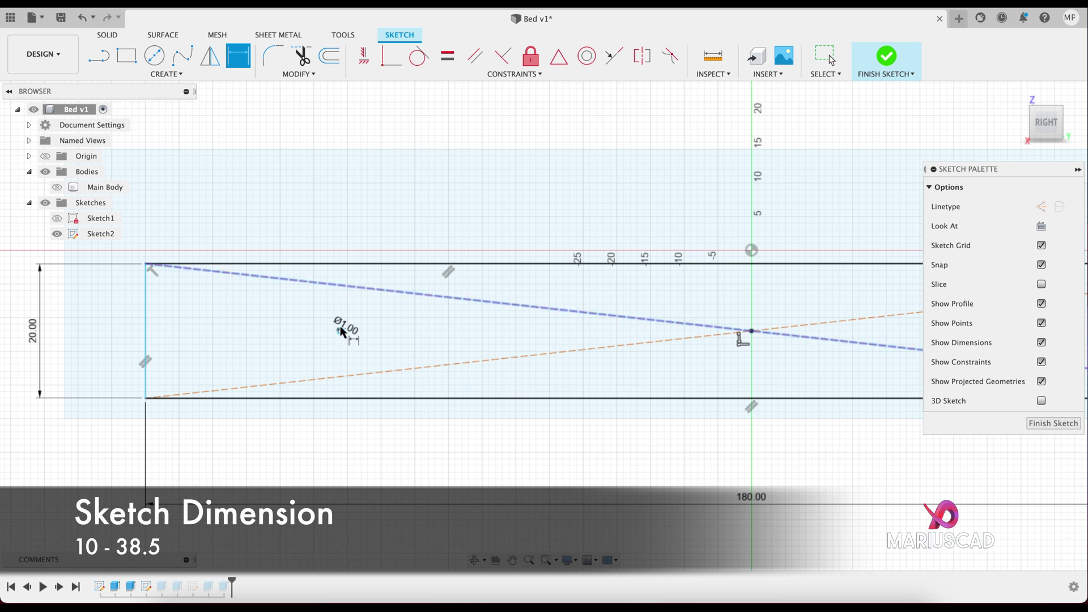
scroll(340, 338, up, 5)
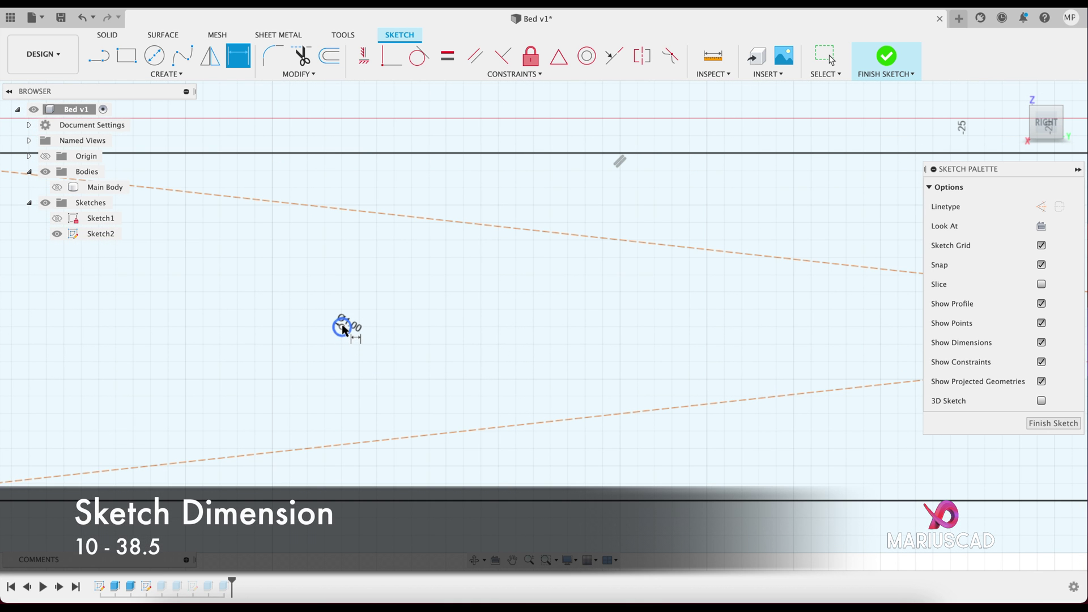
click(342, 327)
click(341, 500)
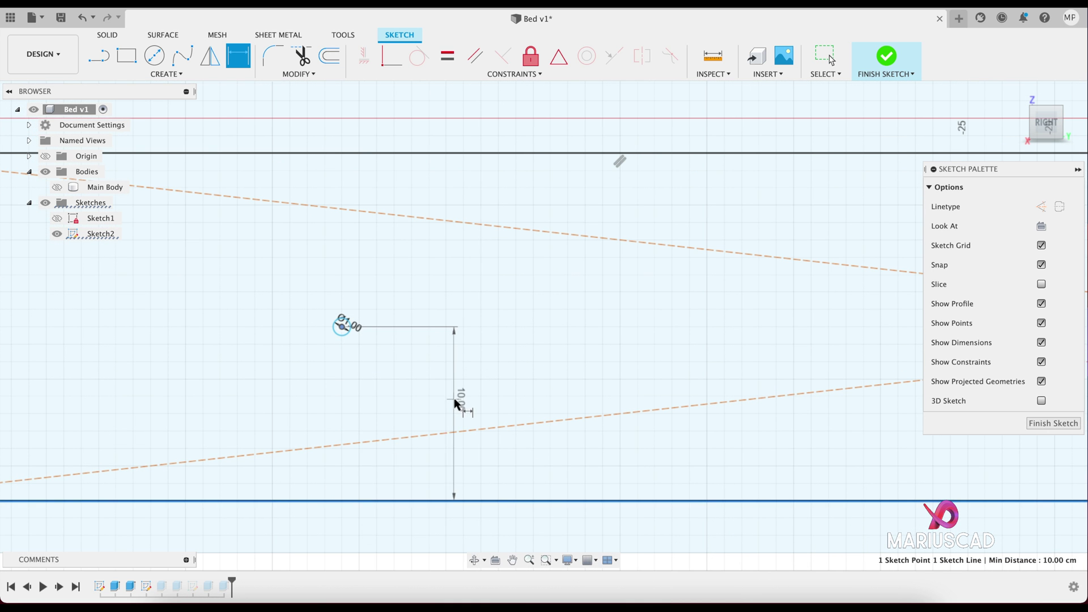
click(454, 399)
text(10)
key(Return)
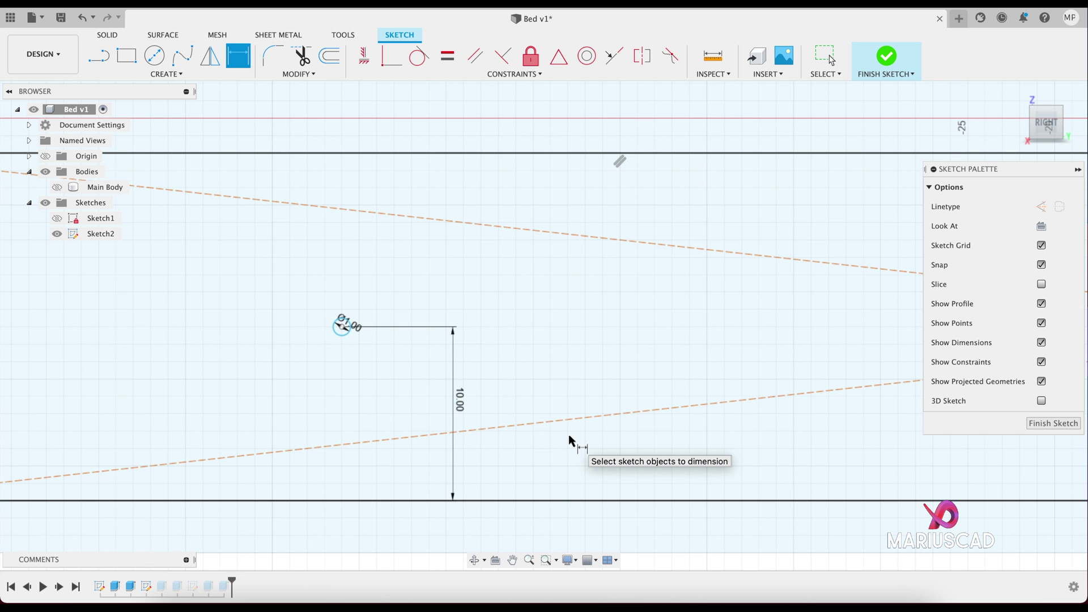
- Dimension the circle's centre 38.5 cm from the rectangle's left edge
scroll(498, 413, down, 2)
scroll(389, 389, up, 4)
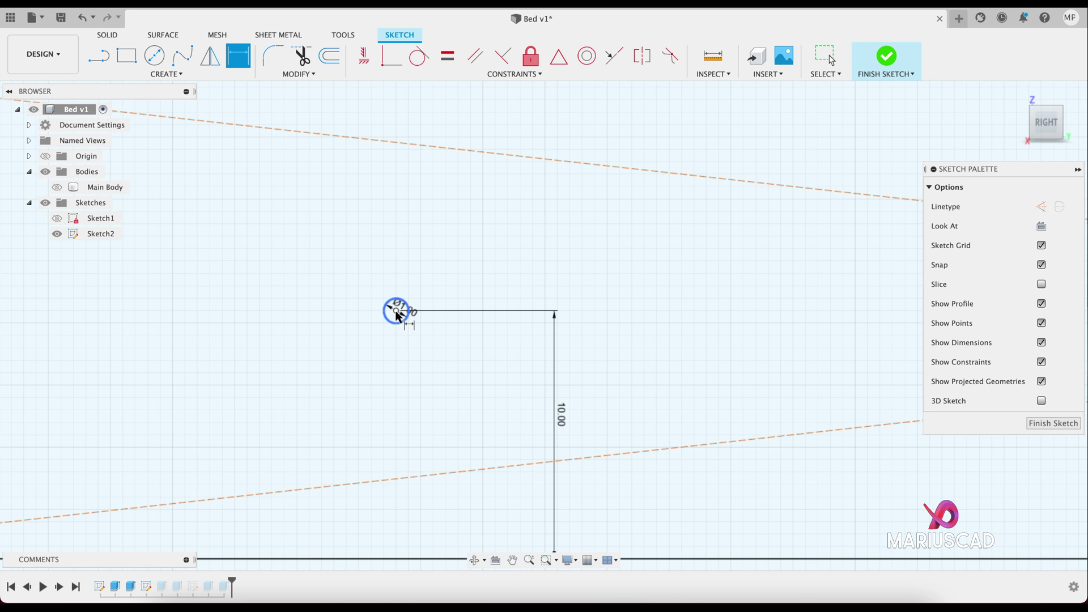
scroll(363, 320, down, 3)
click(221, 333)
click(666, 333)
click(438, 269)
text(38.5)
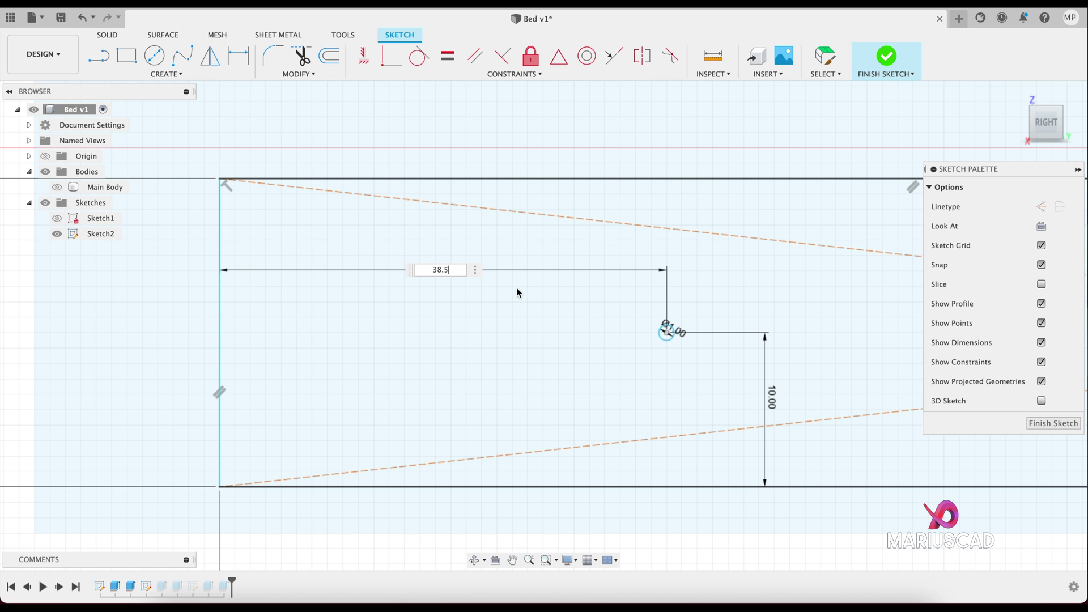
key(Return)
scroll(532, 299, down, 4)
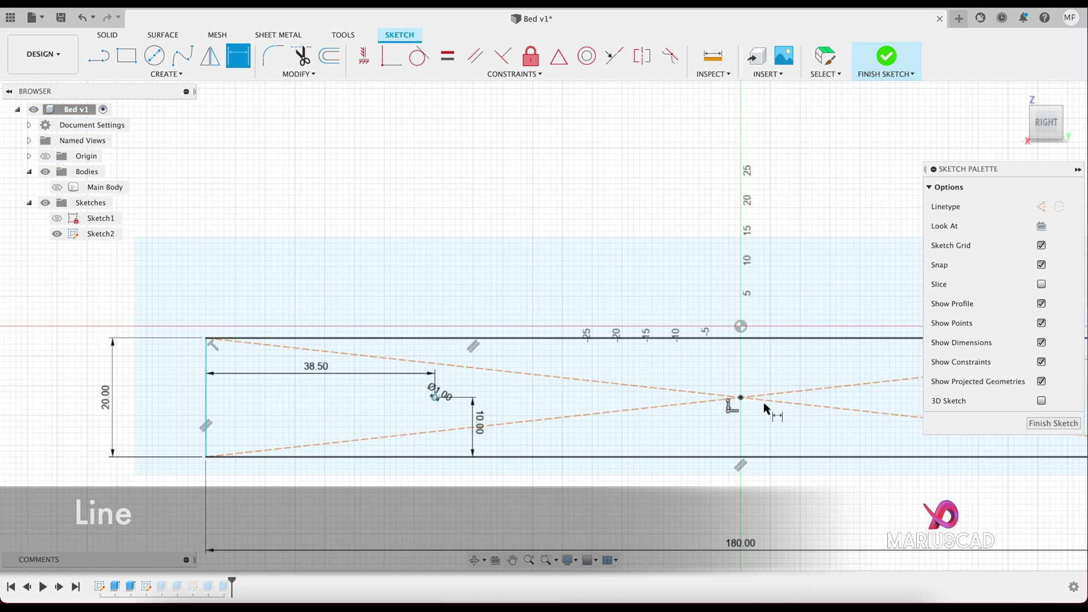
- Draw a short vertical line straight down from the rectangle's centre point, ending above the bottom edge
middle_drag(763, 403, 728, 416)
key(l)
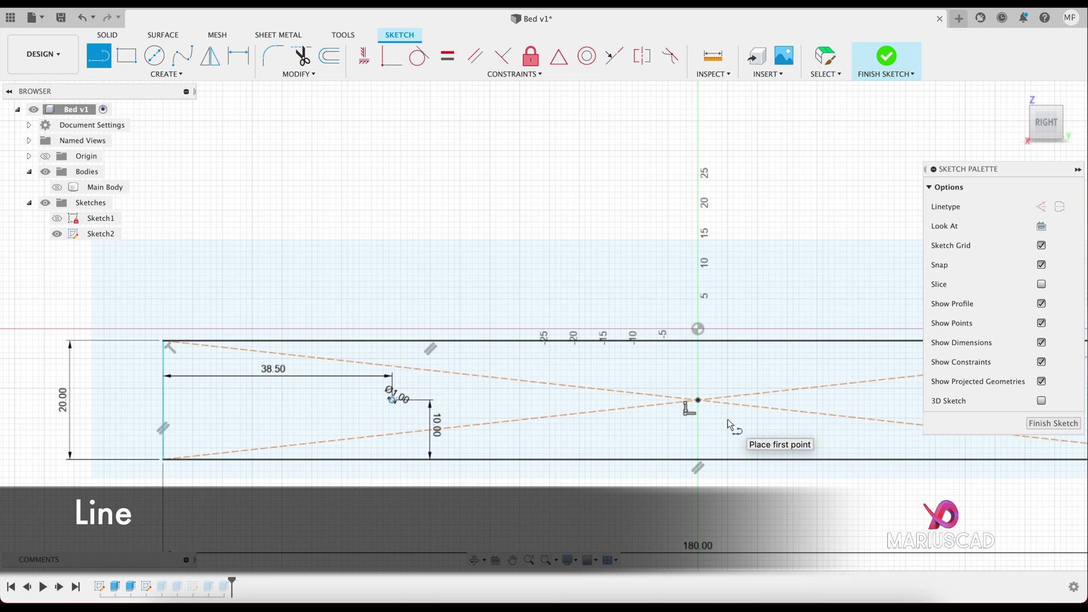
click(697, 400)
click(698, 447)
key(Escape)
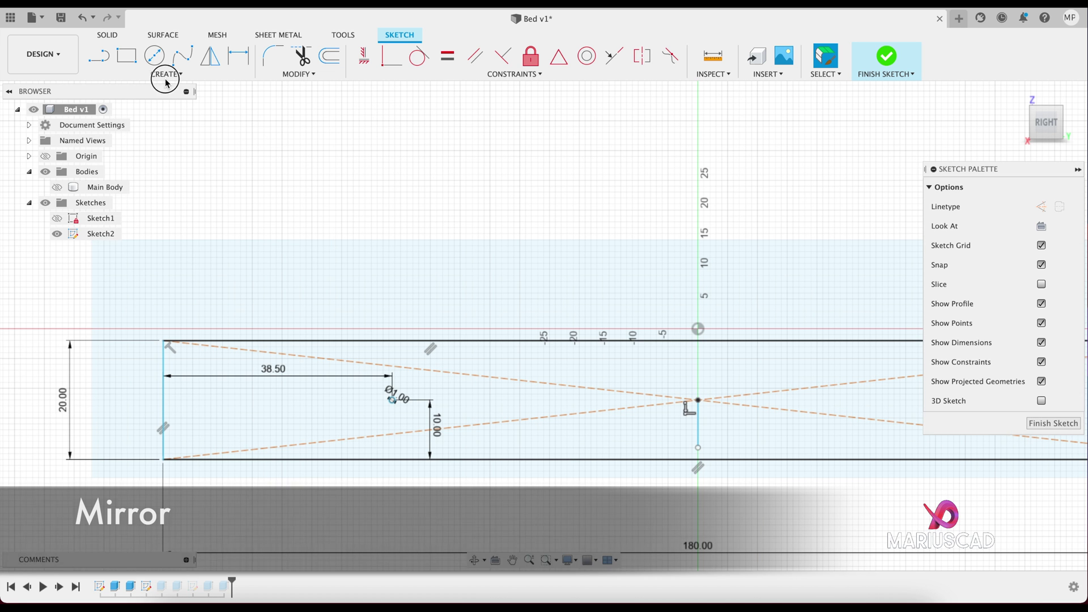
- Mirror the 1 cm circle to the other half of the rectangle across the short vertical centre line
click(166, 74)
click(110, 253)
scroll(385, 406, up, 5)
click(426, 403)
scroll(426, 403, down, 5)
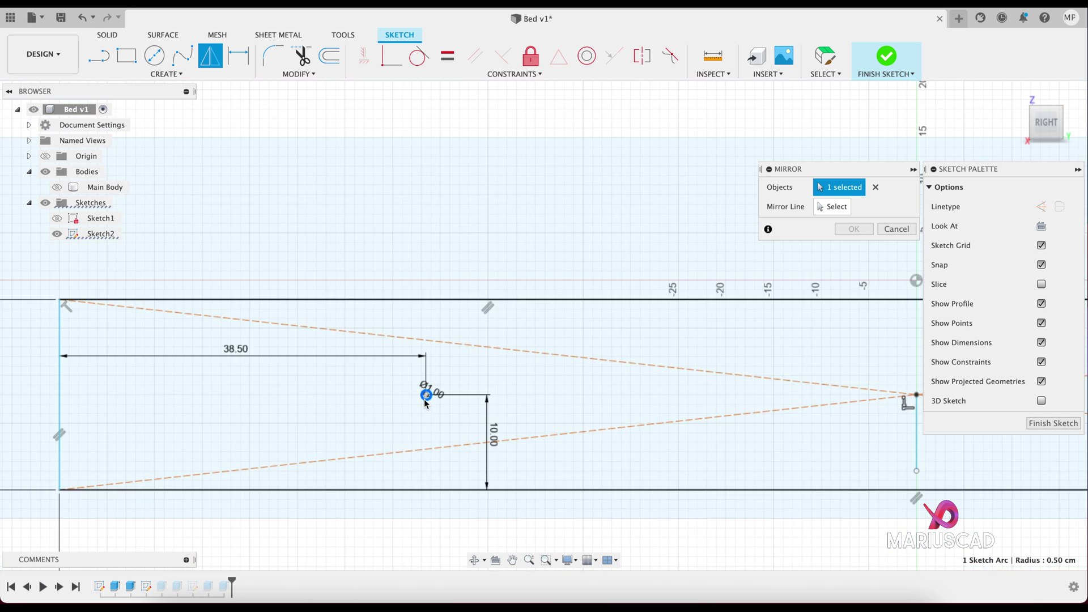
click(841, 209)
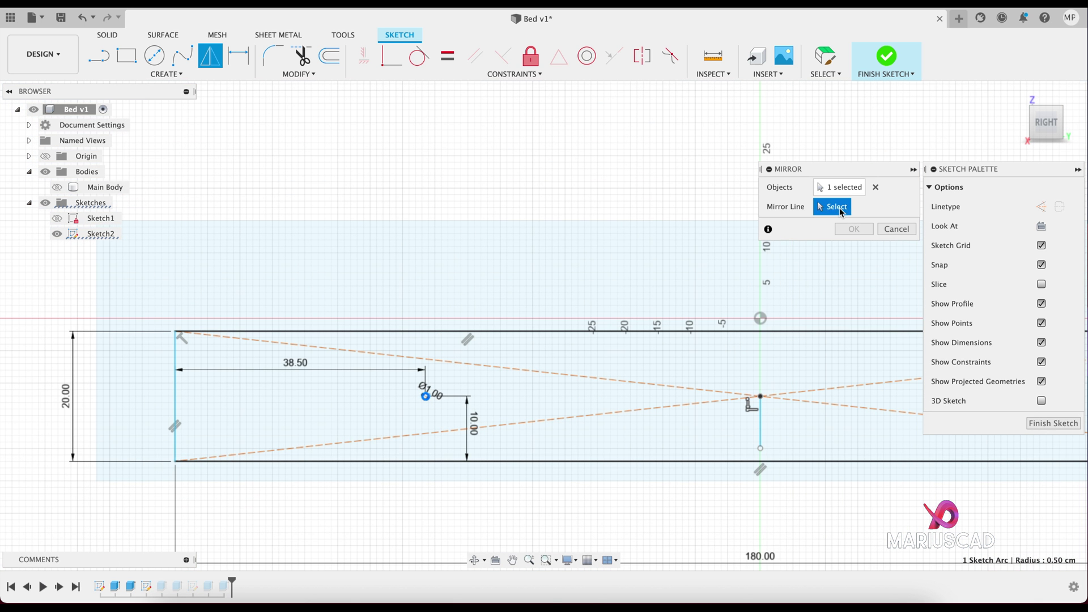
click(760, 416)
middle_drag(882, 418, 477, 421)
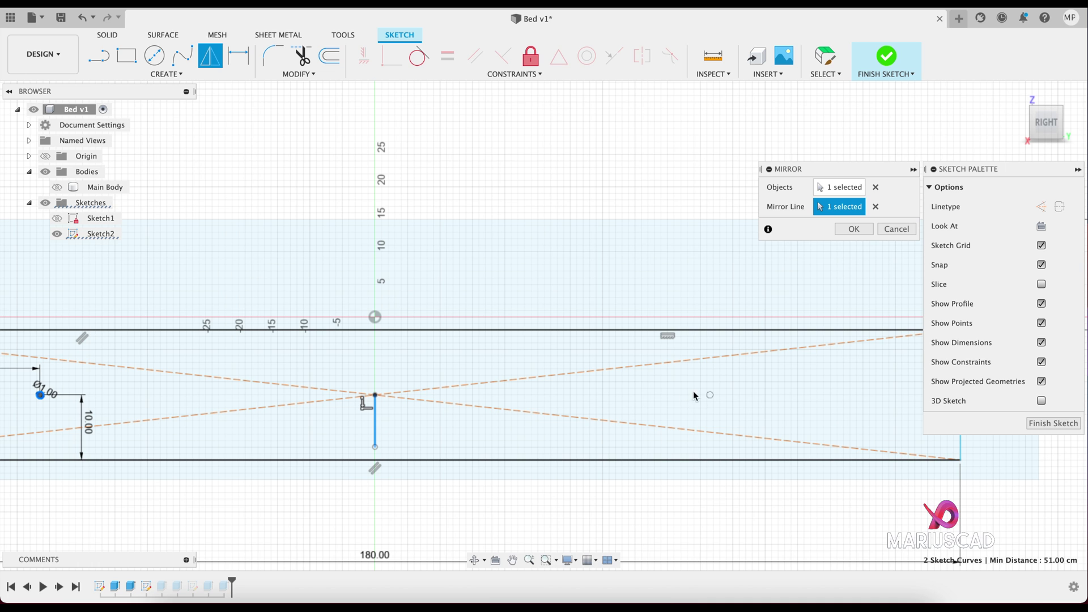
click(856, 230)
- Delete the short vertical mirror line and finish the sketch
click(387, 430)
key(Delete)
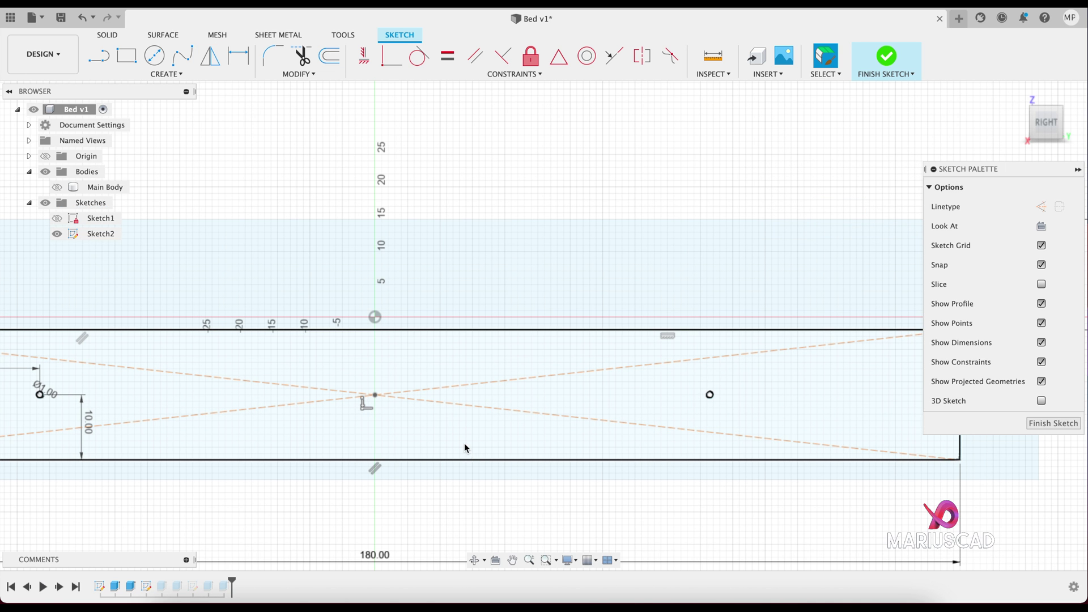
scroll(467, 450, down, 5)
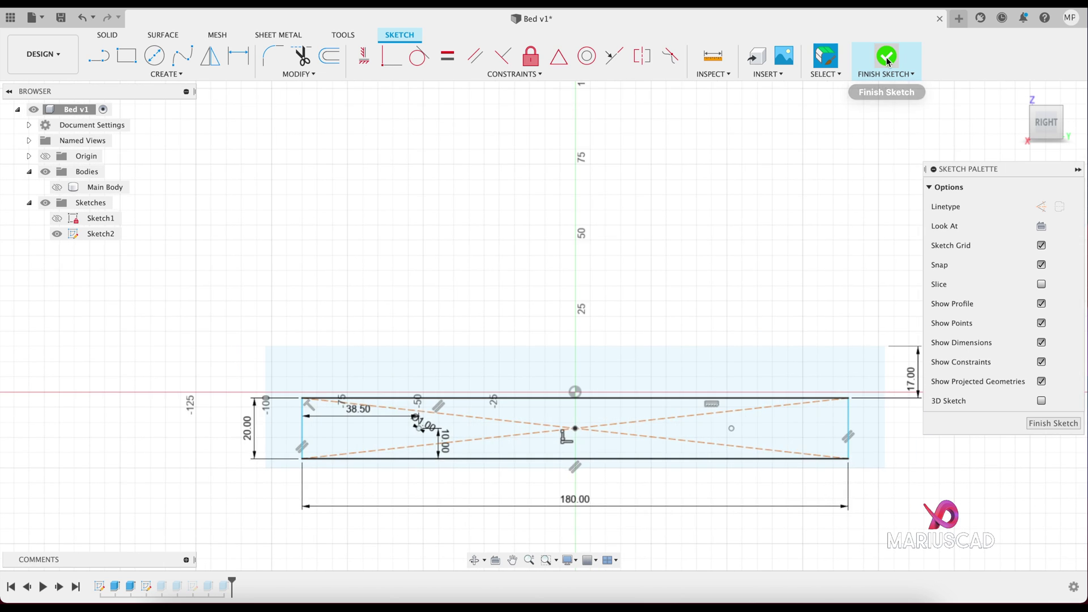
click(888, 59)
shift+middle_drag(666, 255, 445, 197)
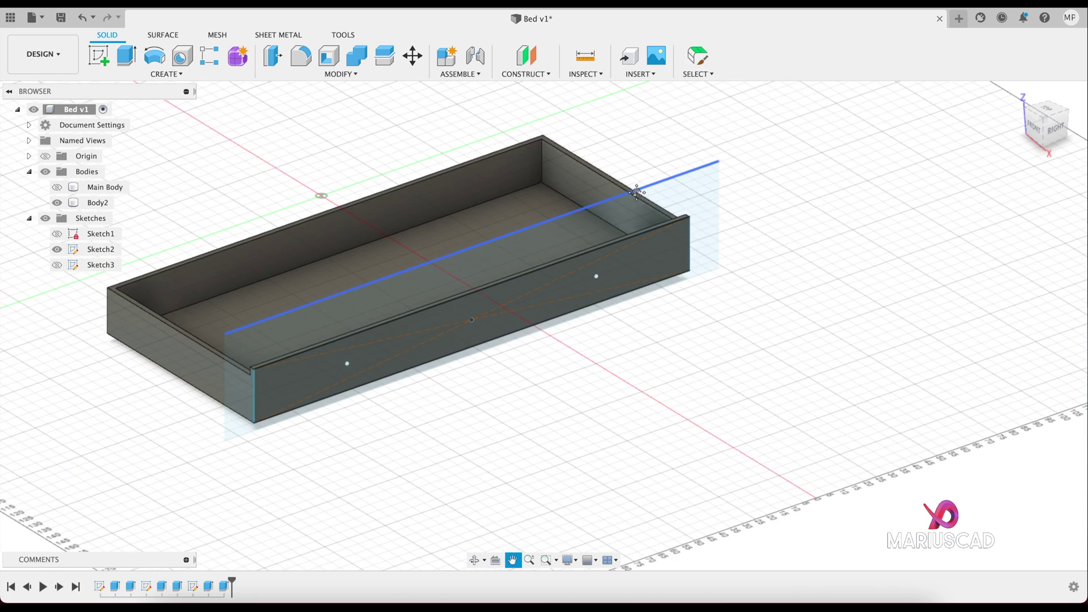
- Start a sketch on the horizontal origin plane and draw a 16 cm tall, 1 cm wide two-point rectangle beside the drawer front
click(98, 55)
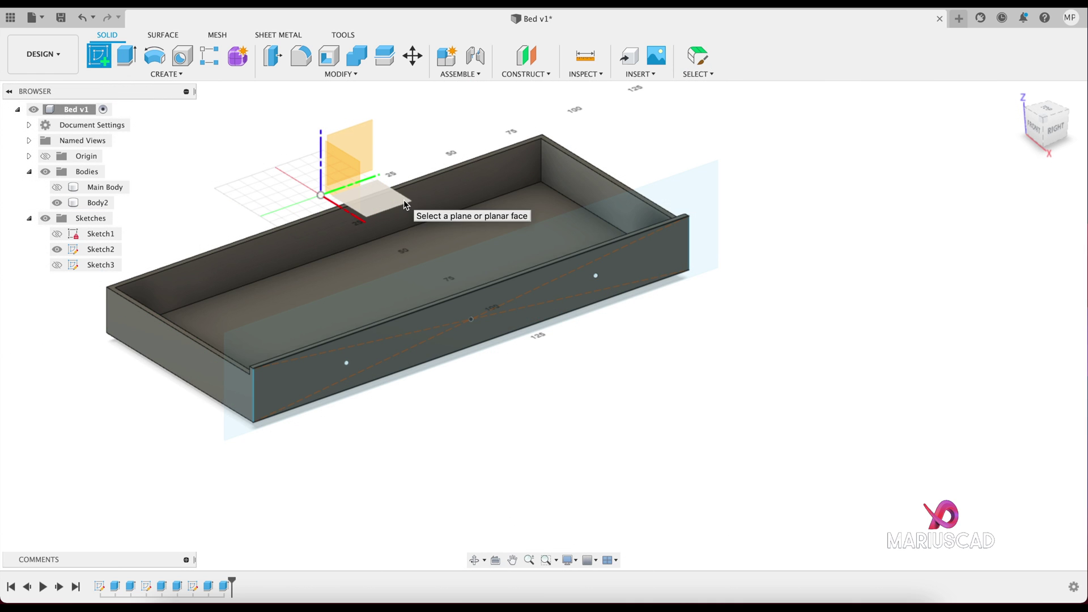
click(404, 200)
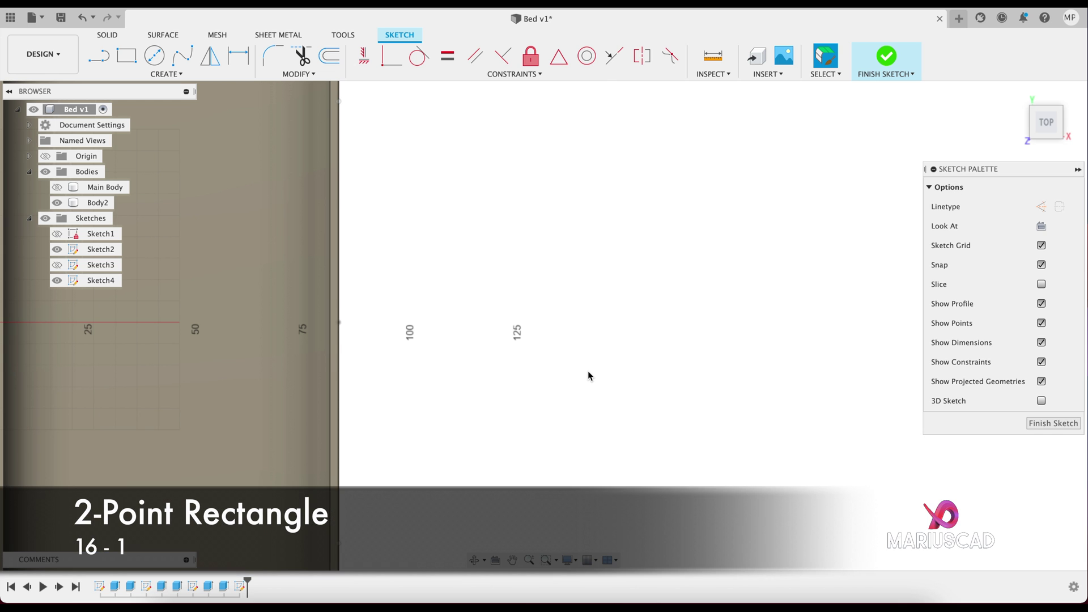
key(r)
click(501, 301)
middle_drag(544, 430, 525, 225)
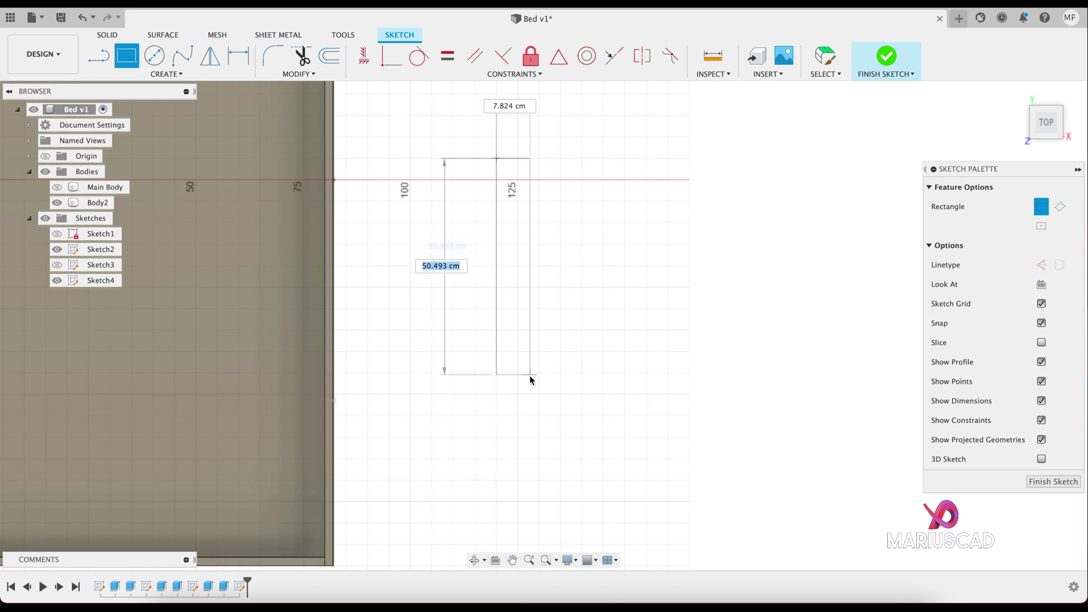
text(16)
key(Tab)
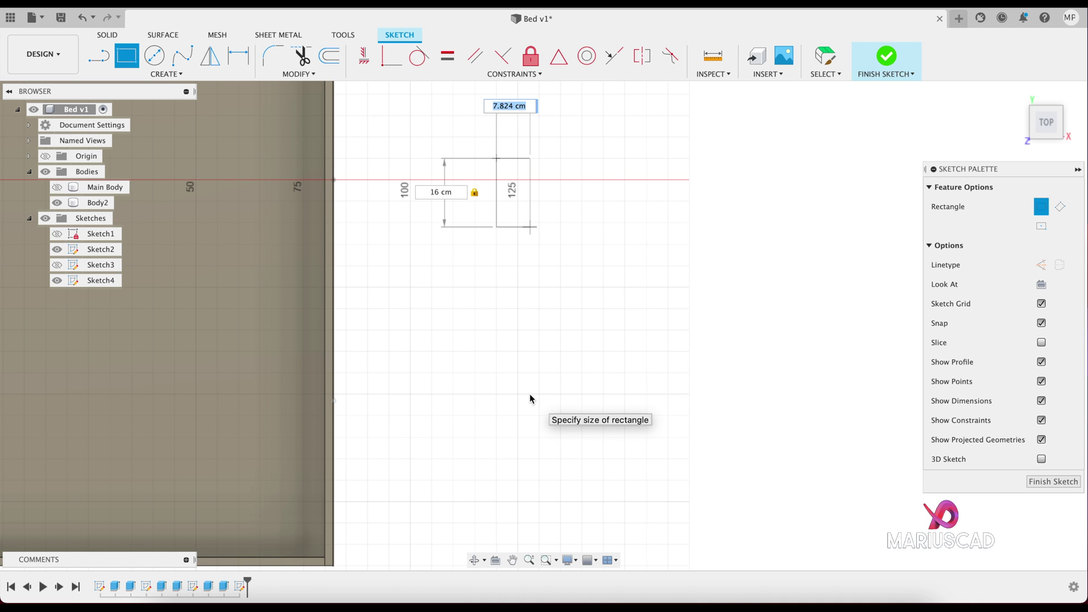
text(1)
key(Return)
- Draw a rectangle 0.5 cm high and 4 cm long outward from the tall rectangle's right edge, about 1 cm above its lower end
scroll(501, 434, up, 10)
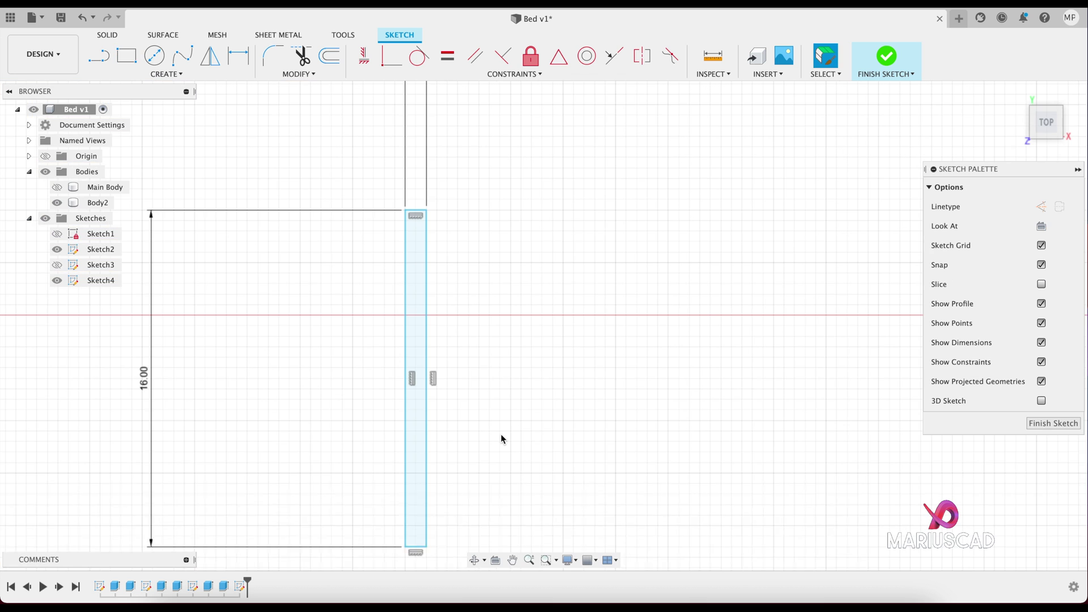
click(426, 525)
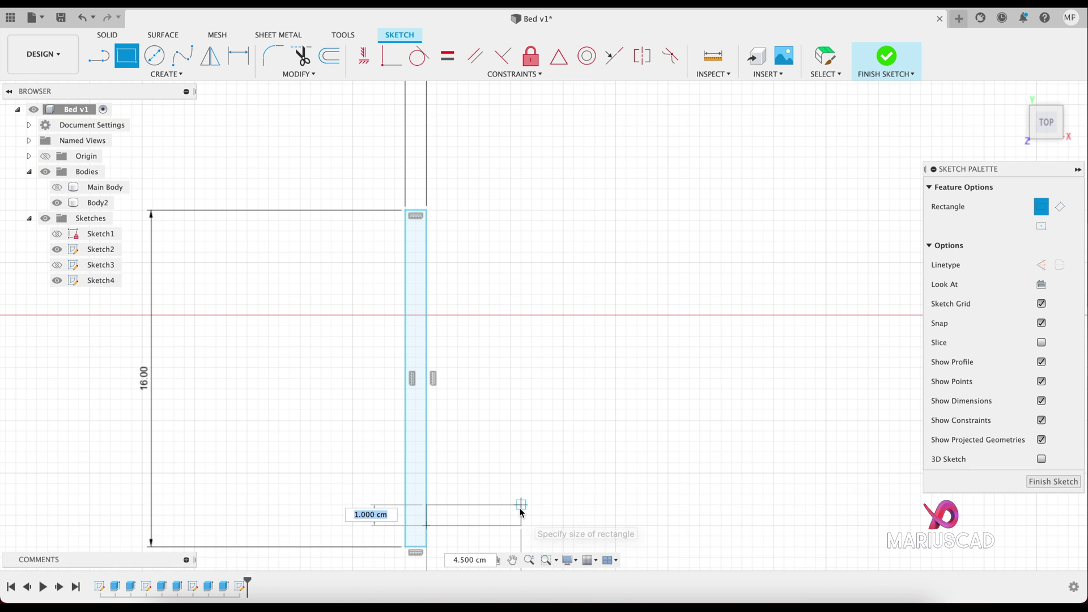
text(0.5)
key(Tab)
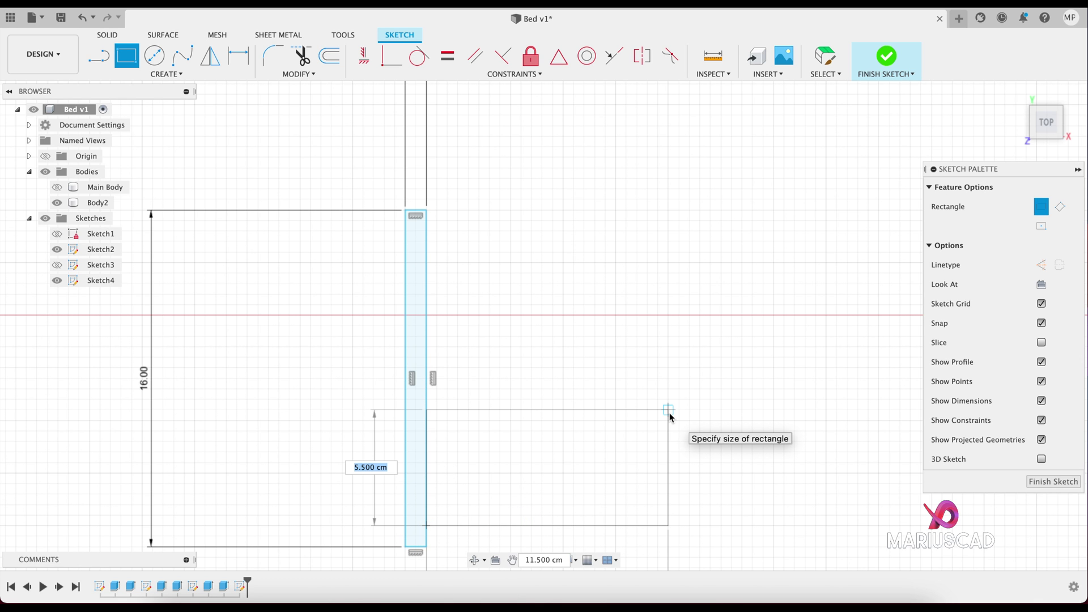
text(0.5)
key(Tab)
text(4.3)
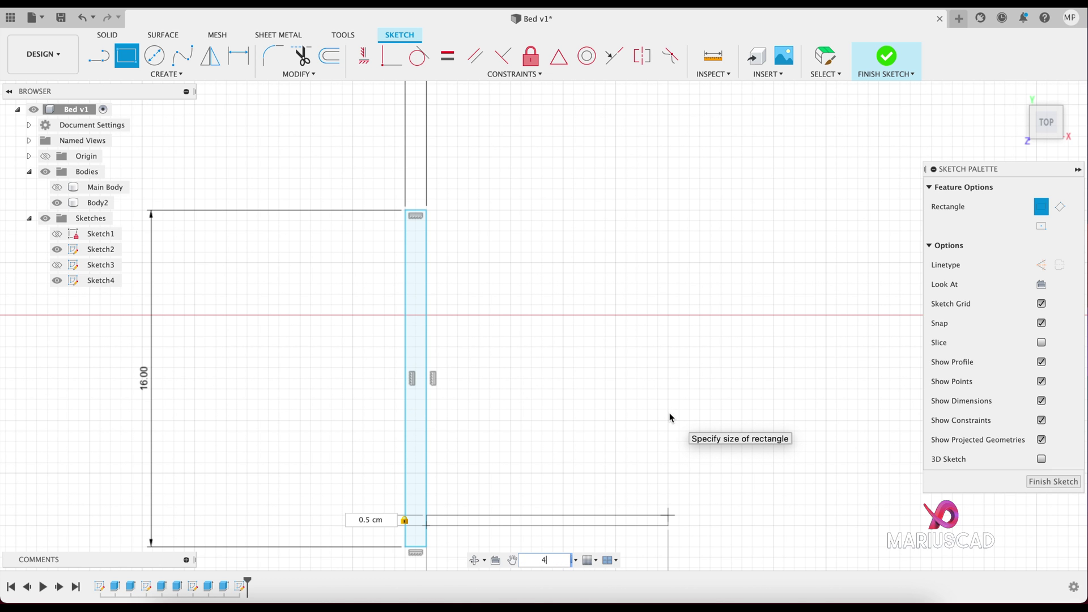
key(Return)
- Draw a second 0.5 by 4 cm rectangle outward from the right edge near the tall rectangle's upper end, and finish the sketch
key(r)
click(426, 252)
text(0.5)
key(Tab)
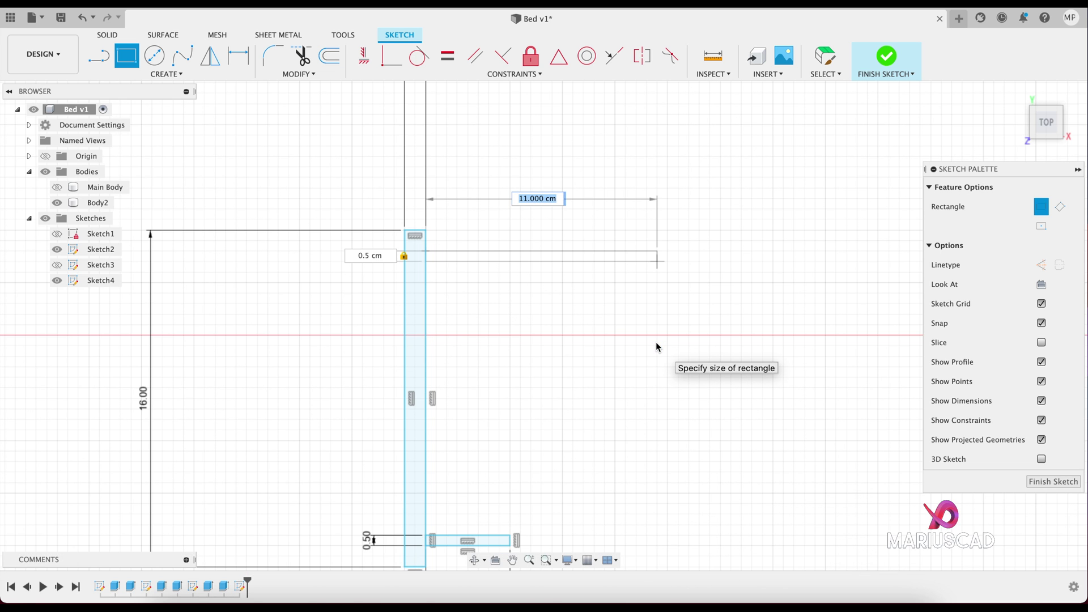
text(4)
key(Return)
key(Escape)
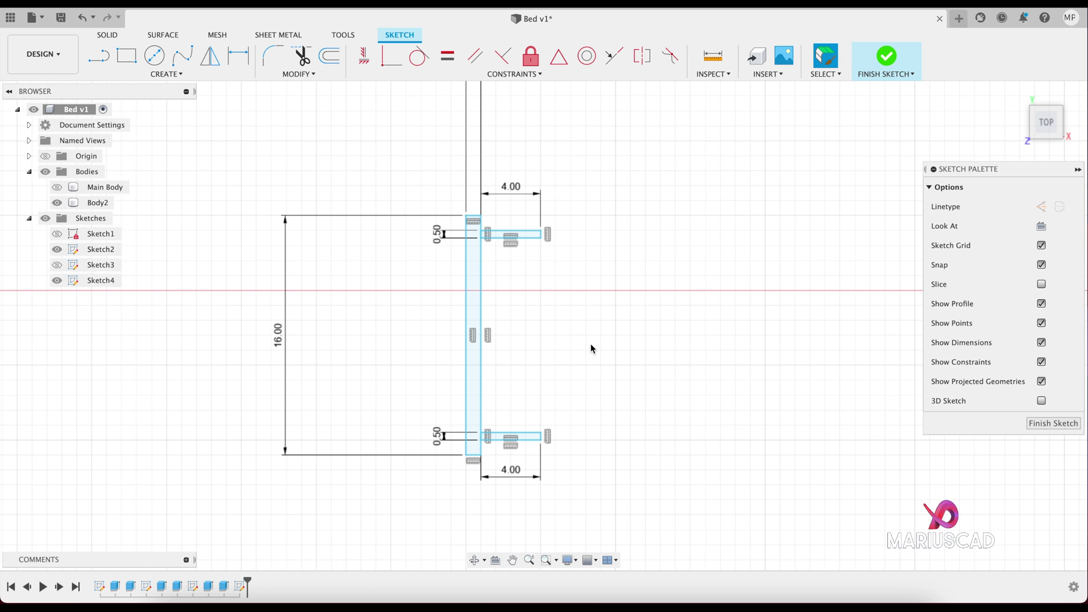
click(884, 59)
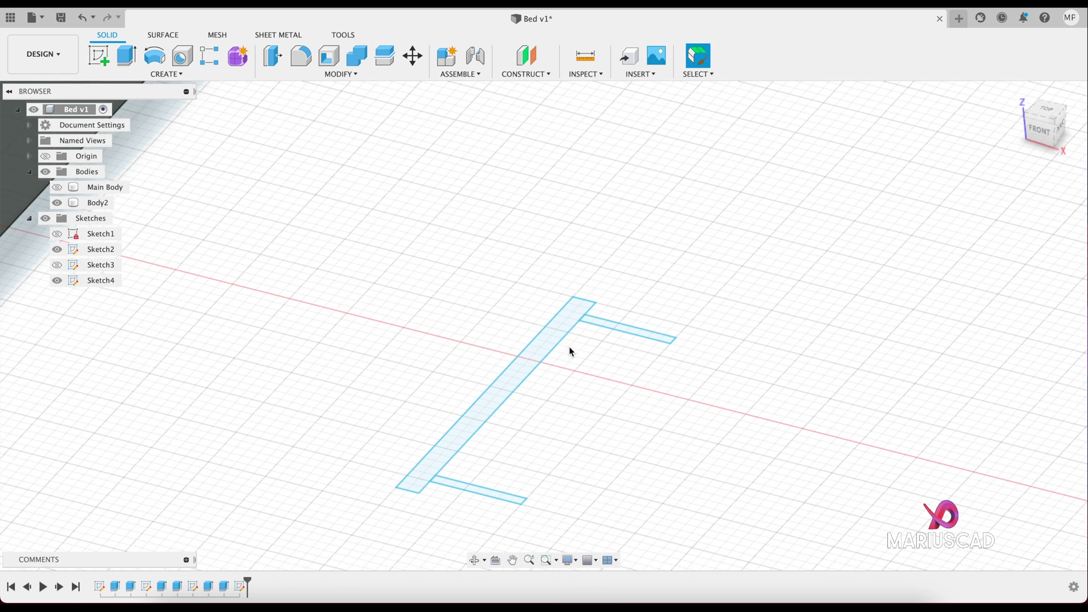
- Revolve the 16 by 1 cm rectangle 360° about its long edge facing the small rectangles, as a new body
click(180, 74)
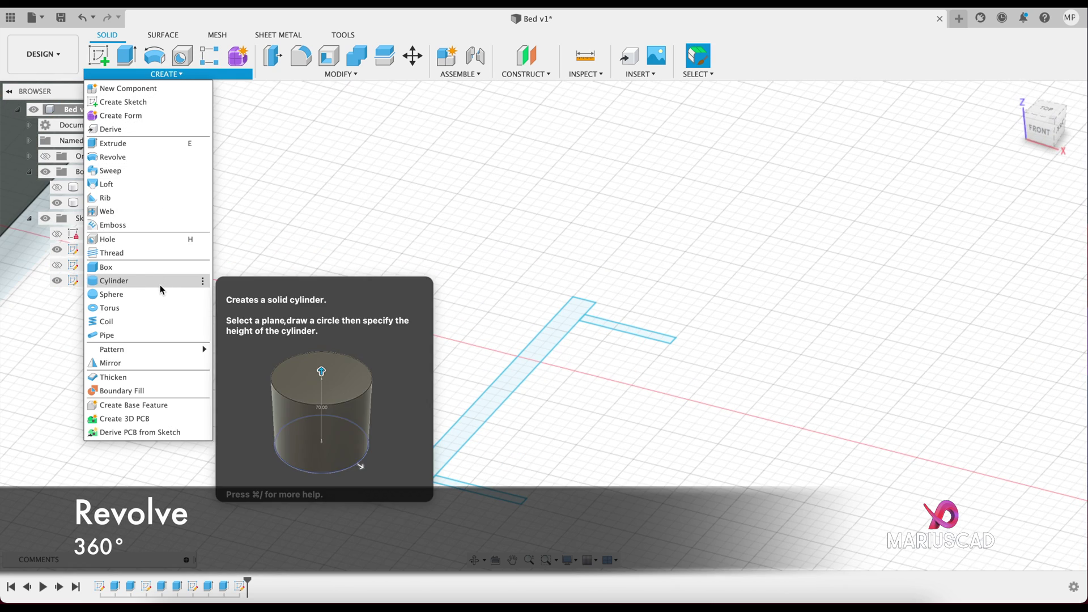
click(112, 157)
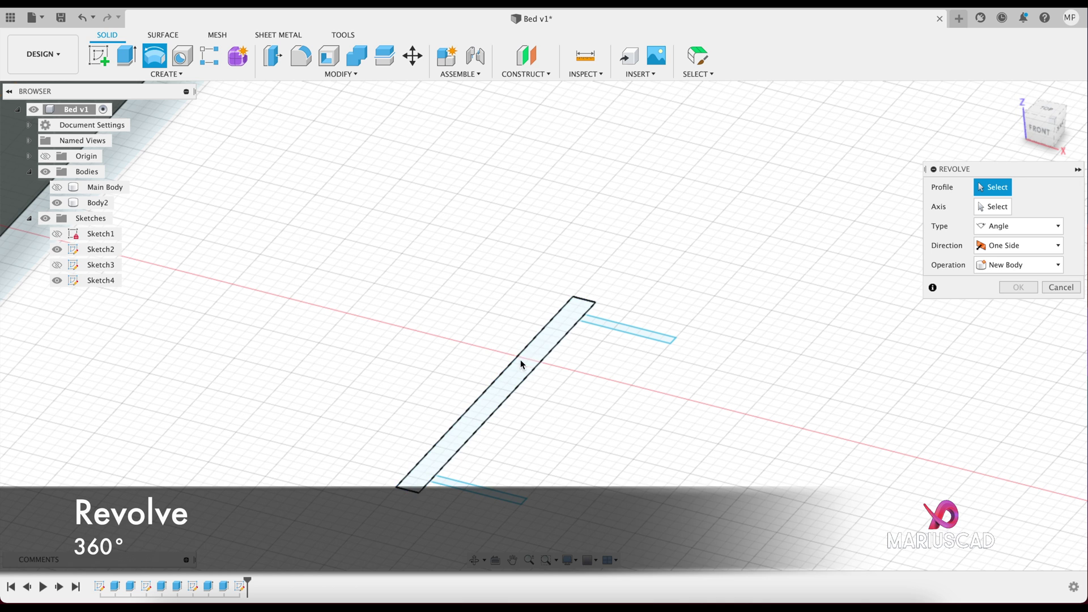
click(521, 363)
click(1001, 209)
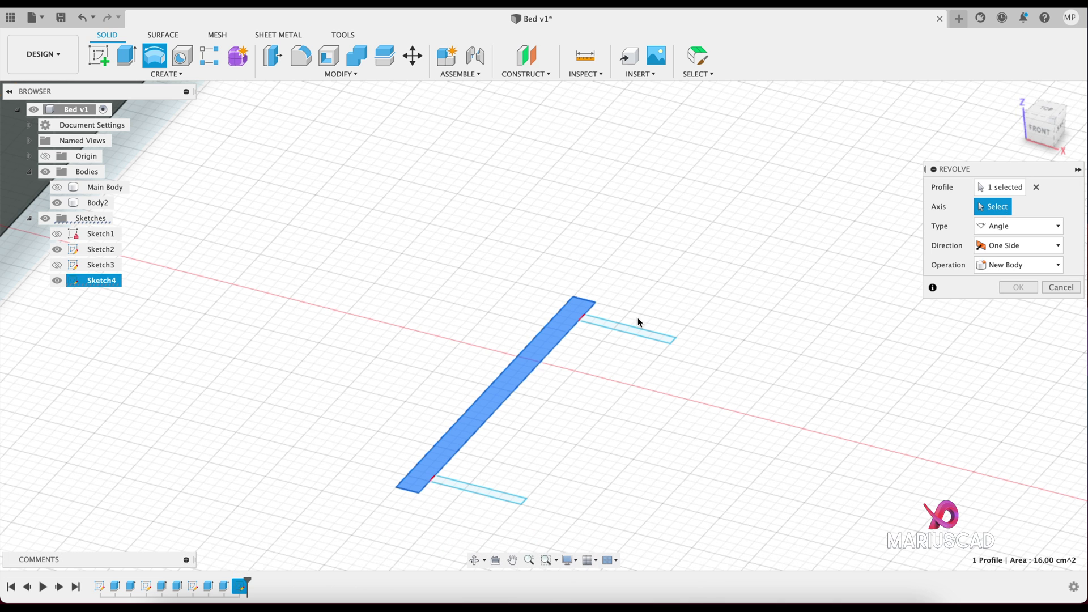
click(570, 340)
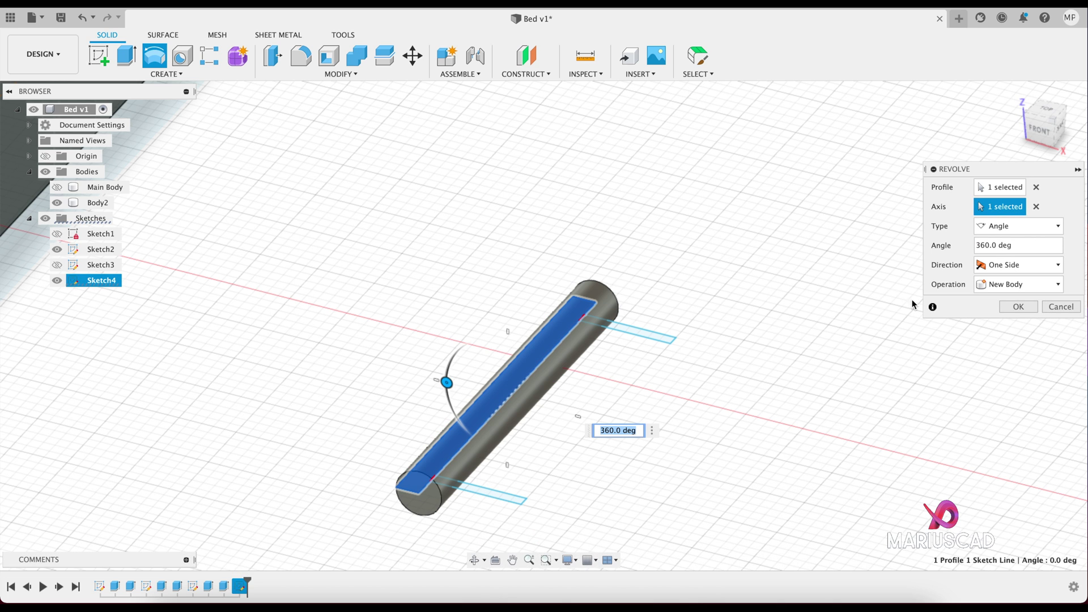
click(1019, 308)
- Hide the revolved cylinder Body3 and show Sketch4 again
click(73, 220)
click(57, 219)
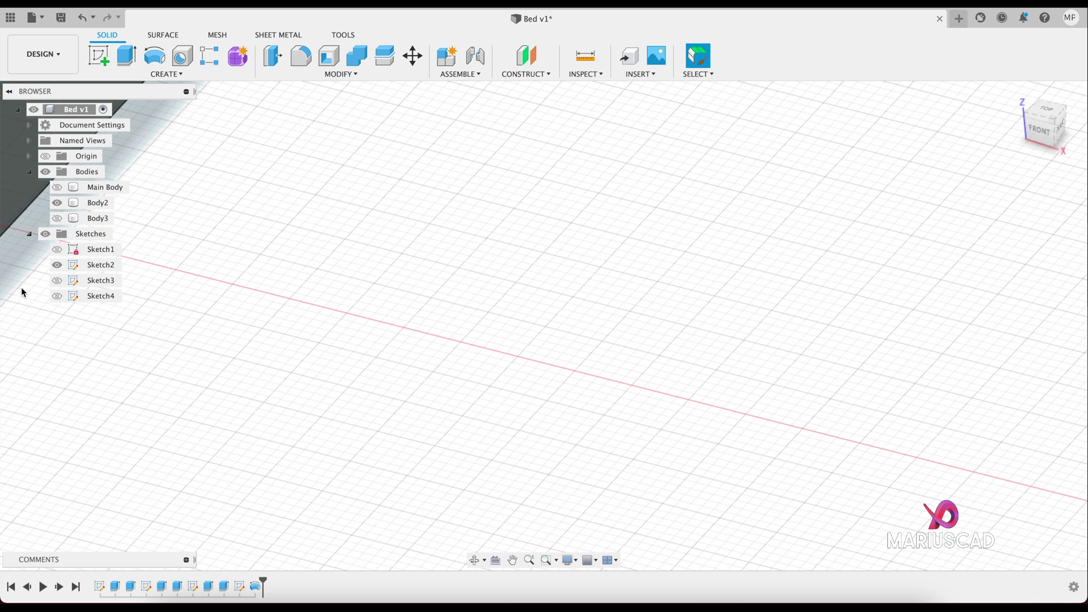
click(57, 297)
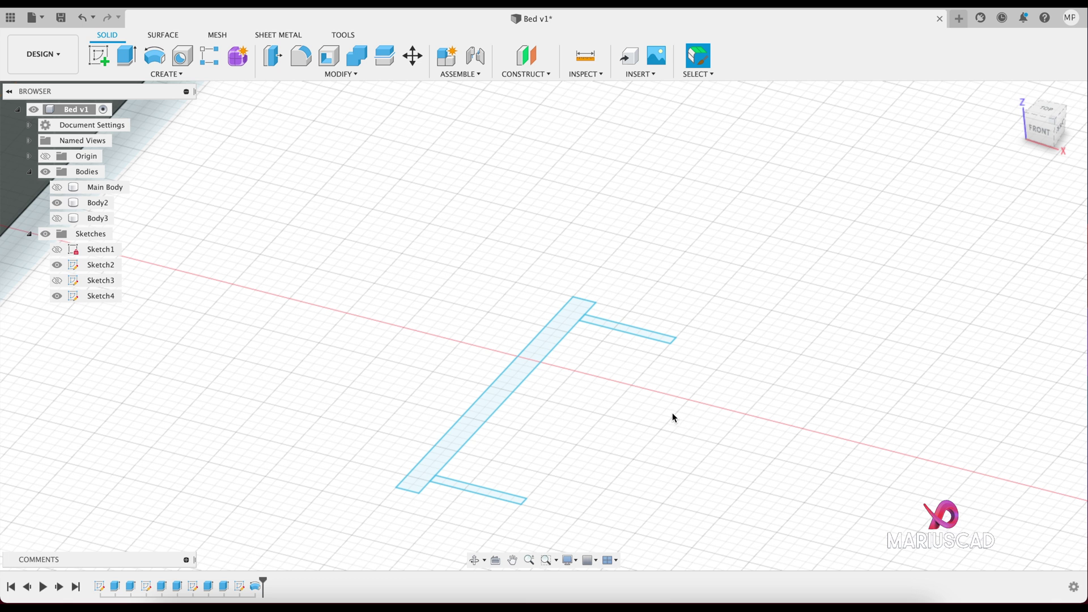
- Revolve the 0.5 by 4 cm rectangle near the tall rectangle's lower end 360° about its inner long edge, as a new body
click(166, 73)
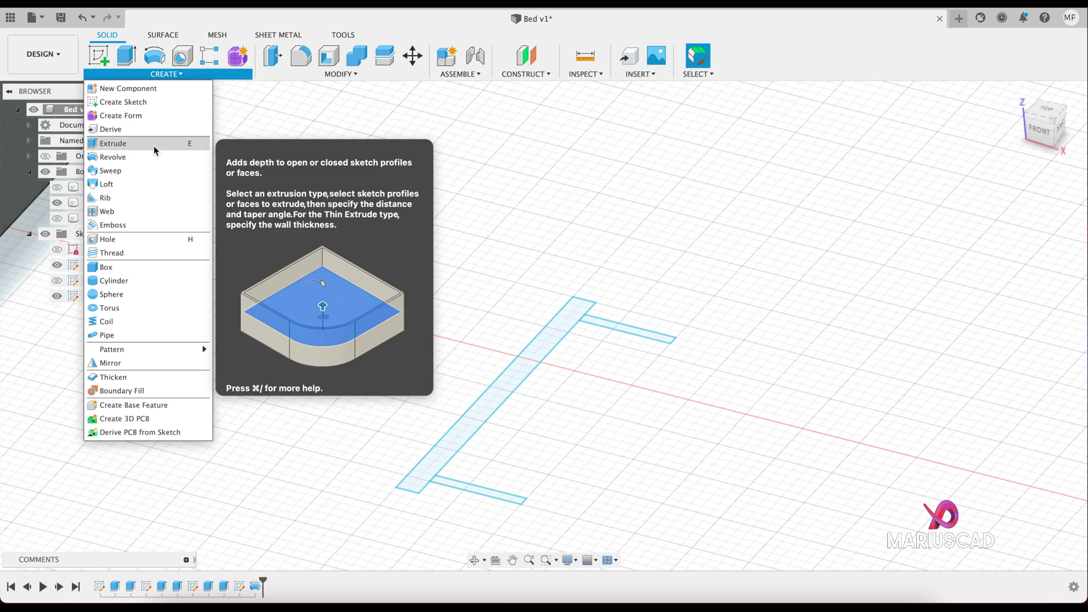
scroll(477, 491, up, 3)
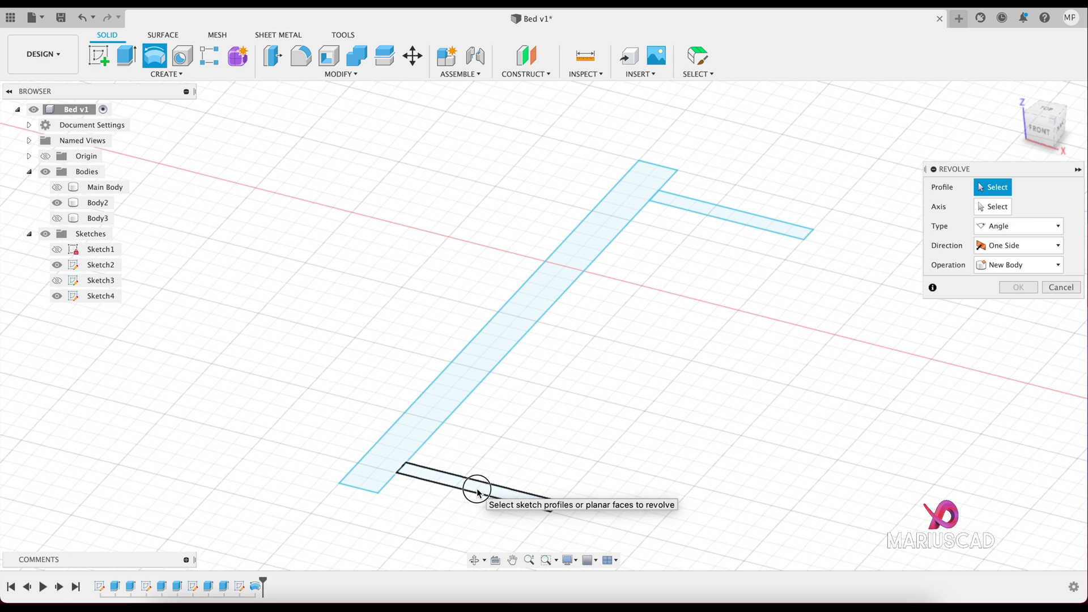
click(477, 488)
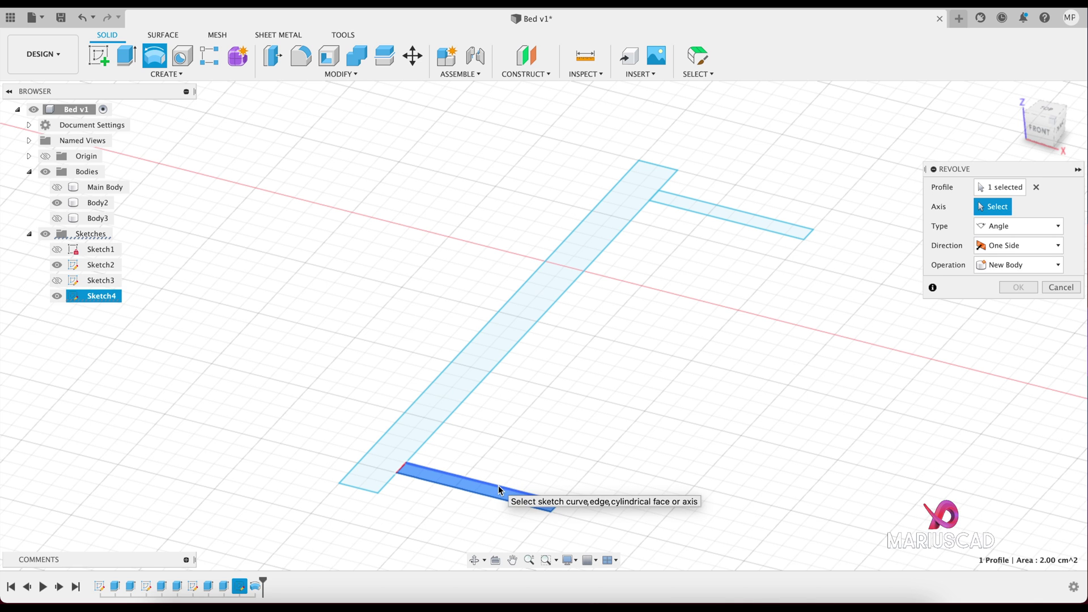
click(499, 485)
click(1017, 306)
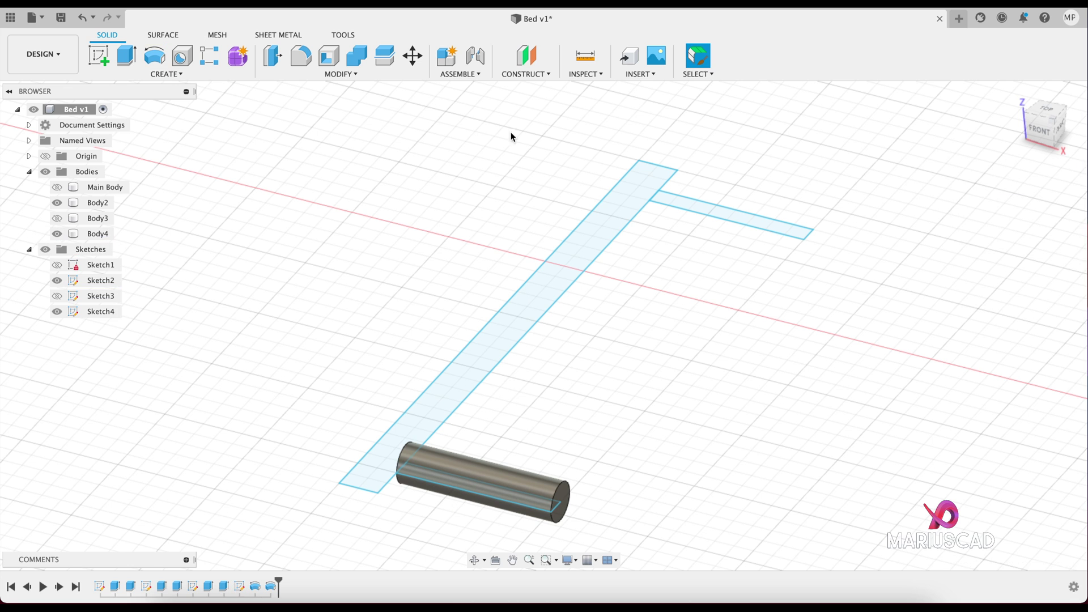
- Revolve the other 0.5 by 4 cm rectangle 360° about the long edge facing the first peg, as a new body
click(181, 75)
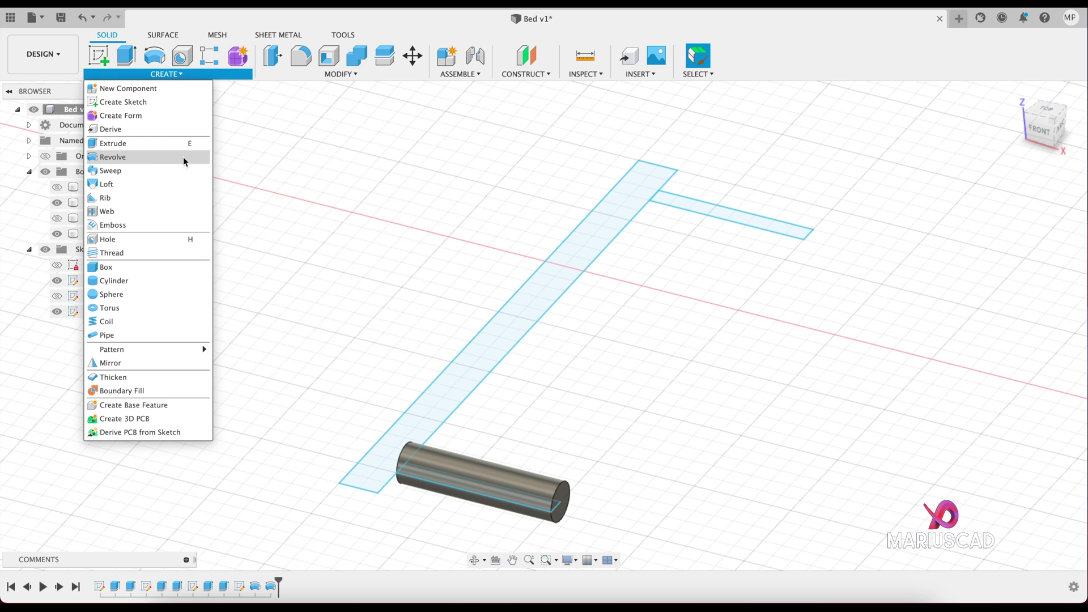
click(187, 156)
click(721, 214)
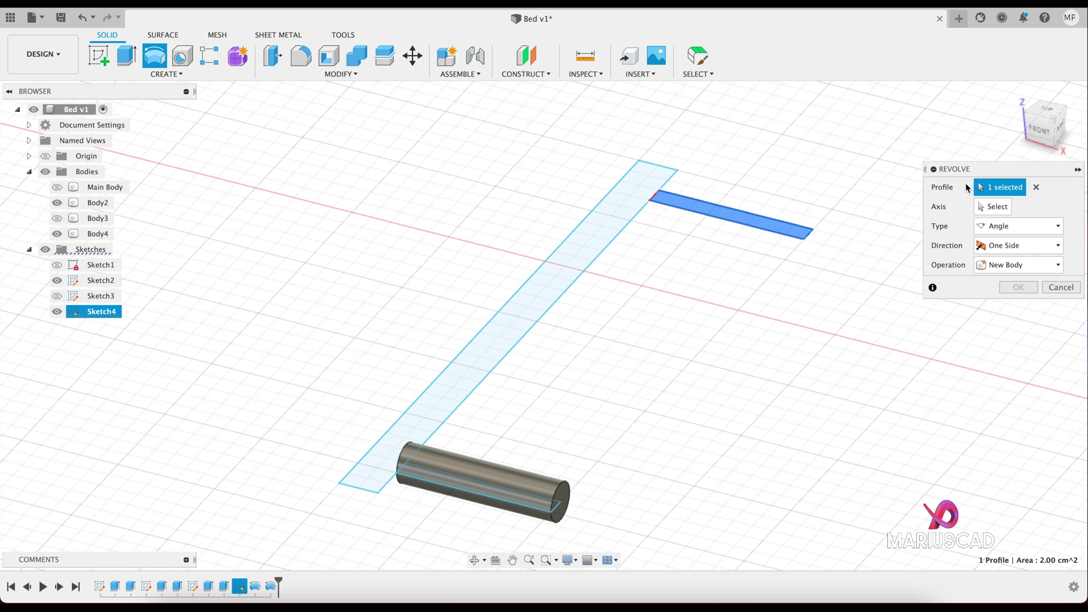
click(774, 237)
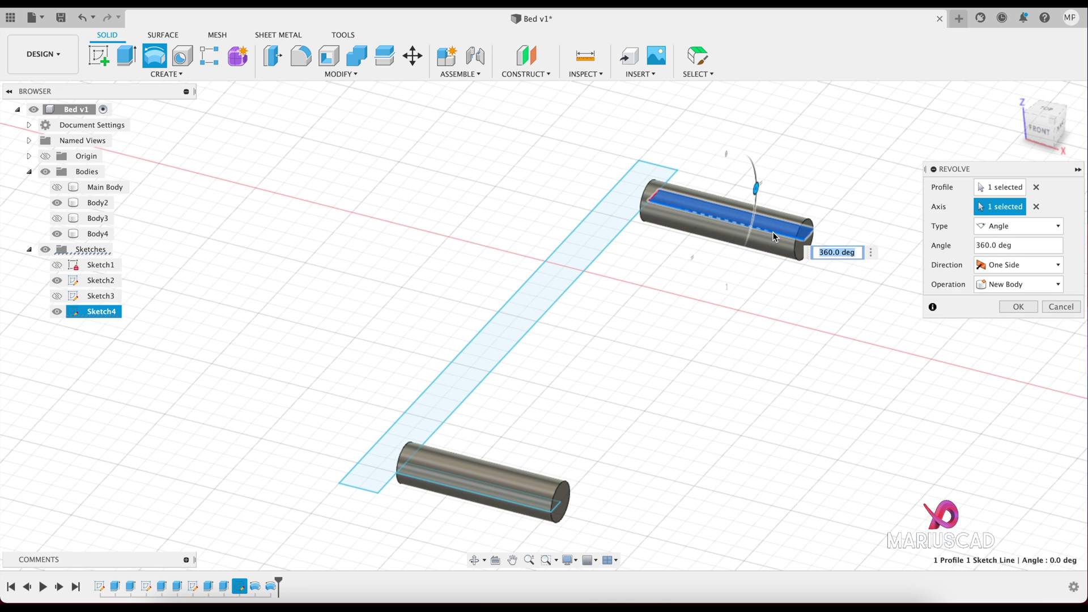
click(1018, 307)
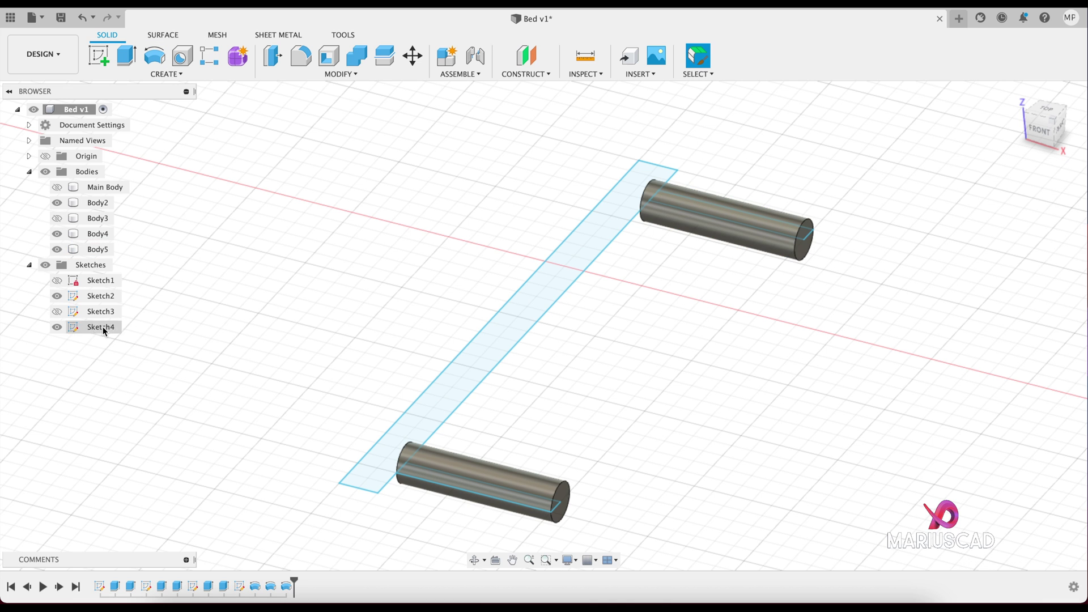
- Show the large cylinder Body3 again and hide Sketch4
click(57, 218)
shift+middle_drag(644, 359, 634, 362)
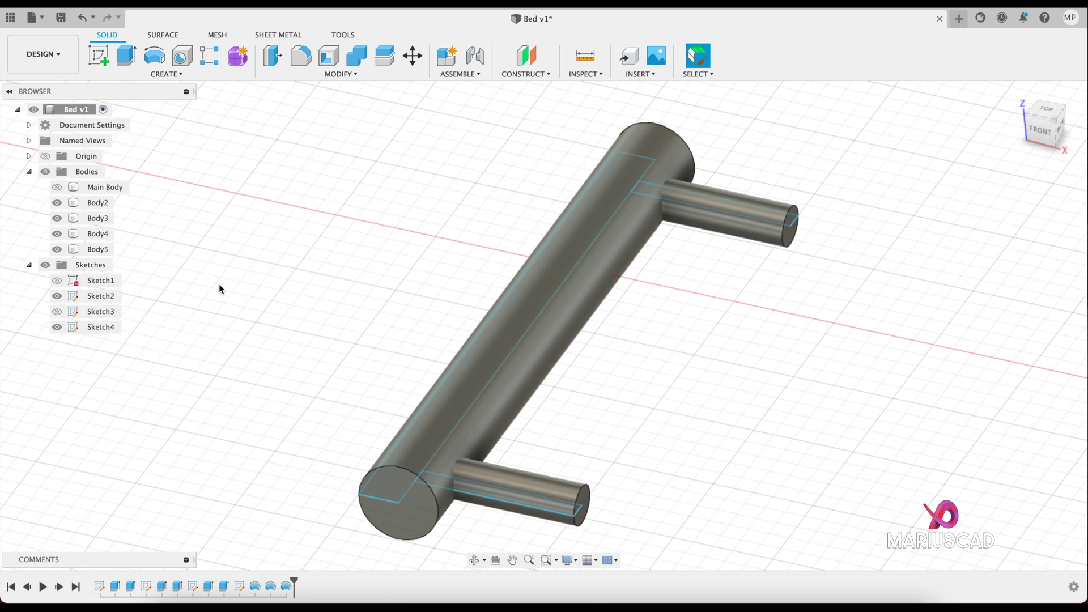
click(56, 328)
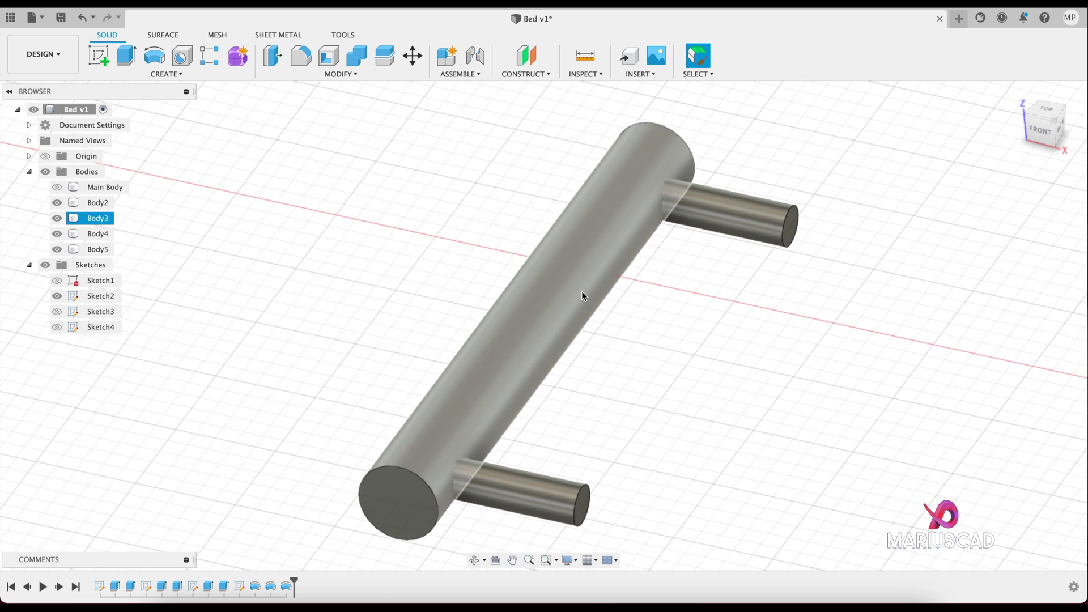
- Combine the large cylinder as target with both pegs as tool bodies, using the Join operation without keeping the tools
click(766, 230)
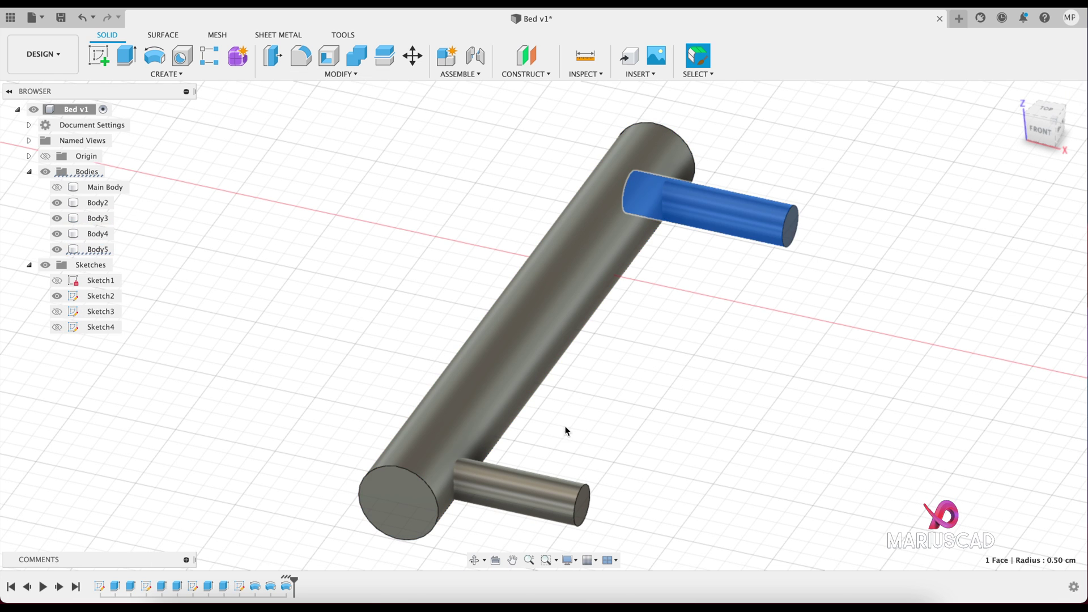
click(565, 499)
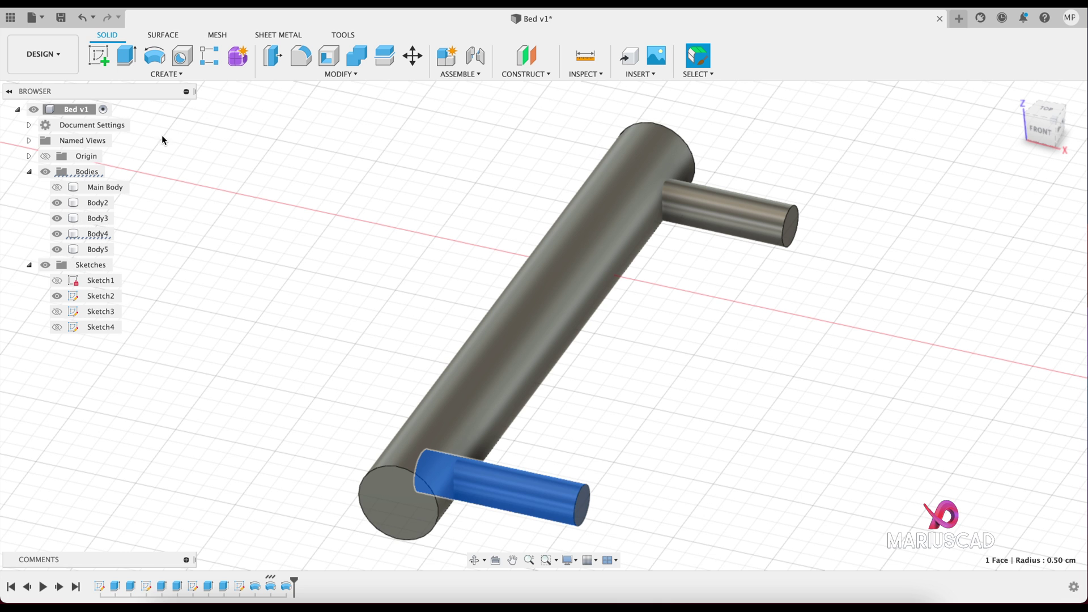
click(362, 75)
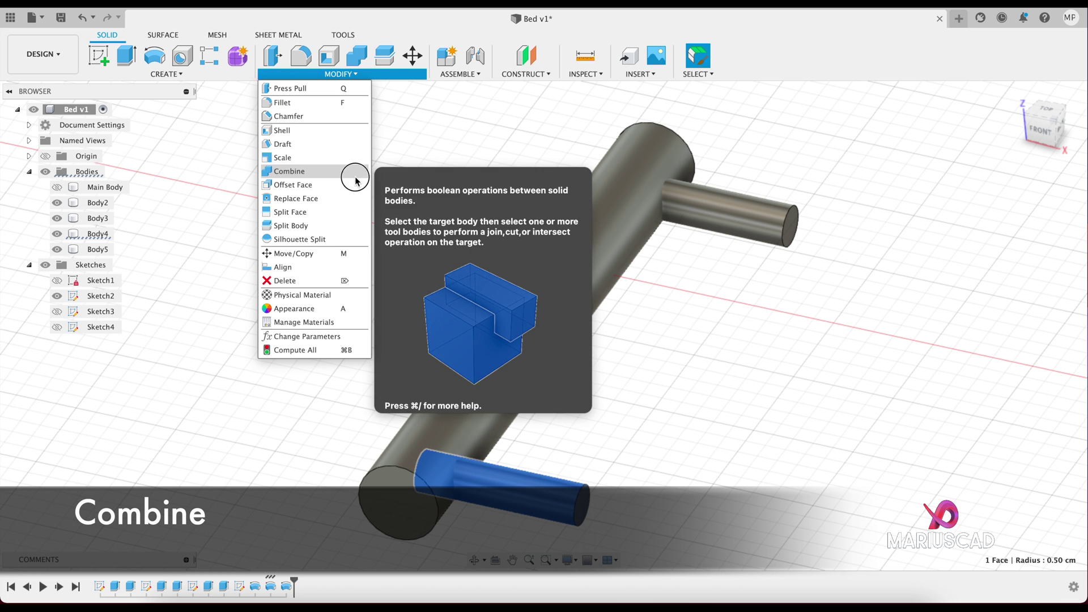
click(354, 174)
click(547, 297)
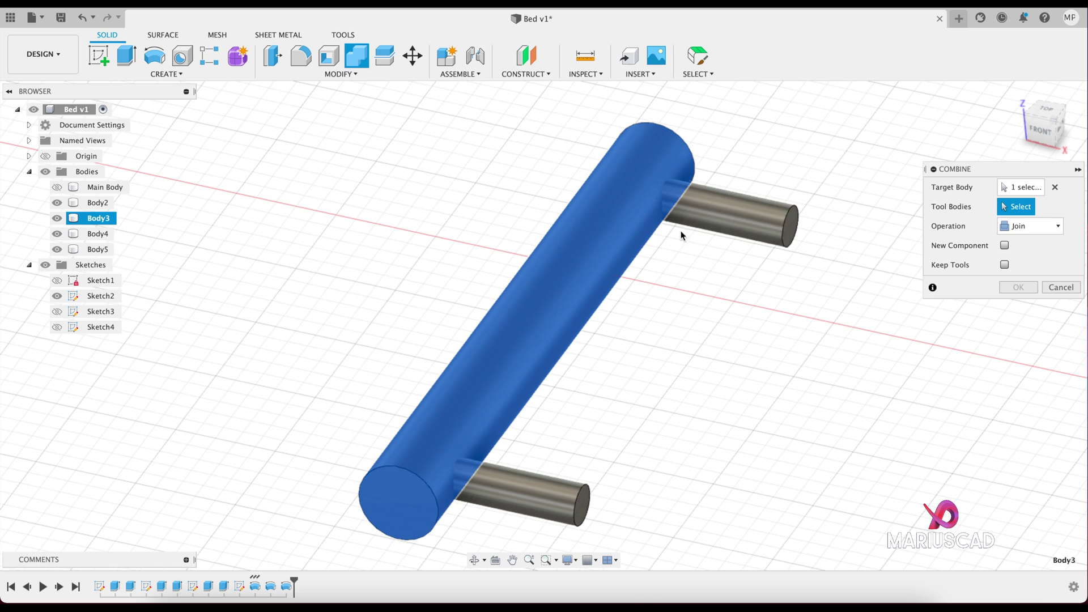
click(723, 212)
click(532, 486)
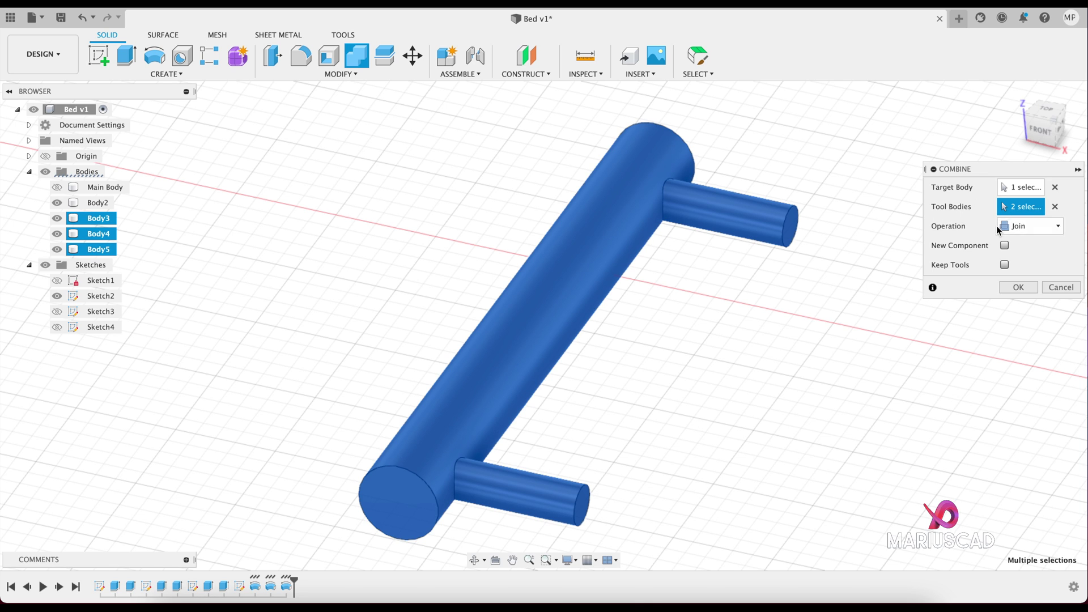
click(1050, 229)
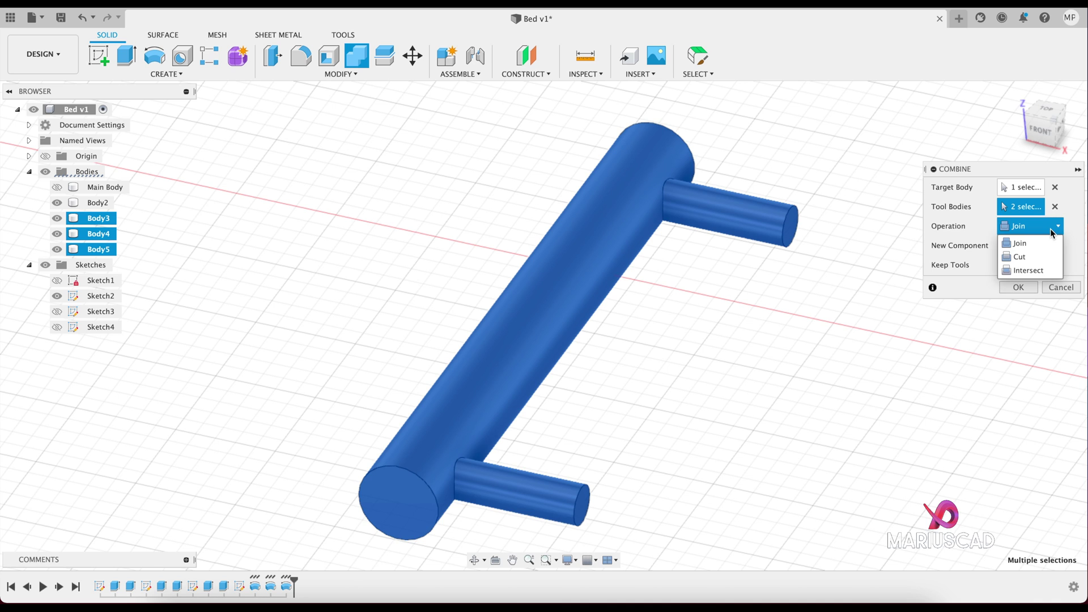
click(1049, 229)
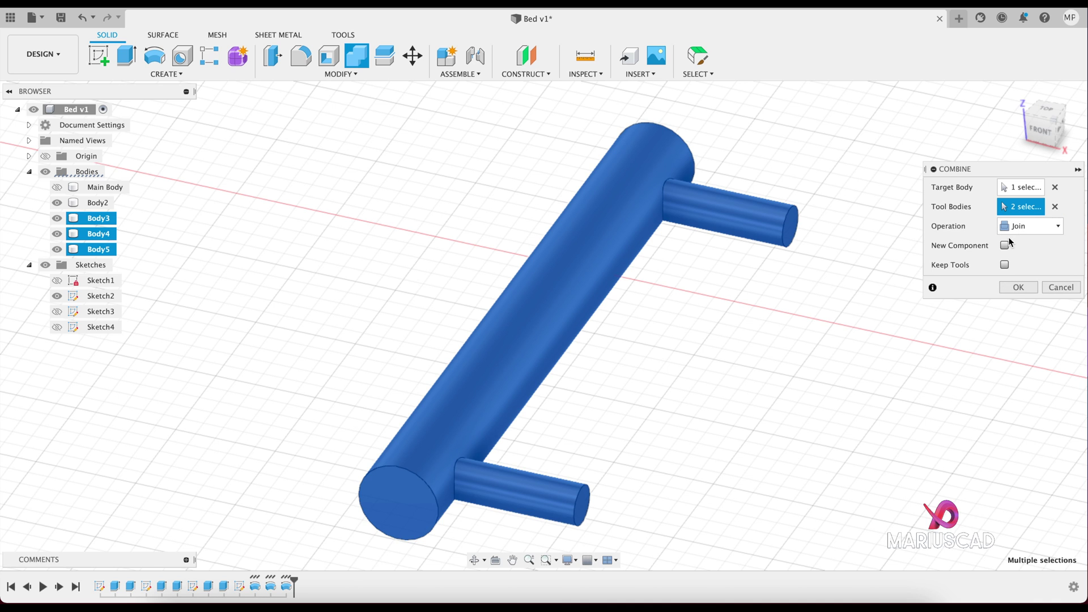
click(1031, 289)
- Align the handle body from one peg's end face to the centre of a mounting circle on the drawer front
scroll(417, 367, down, 10)
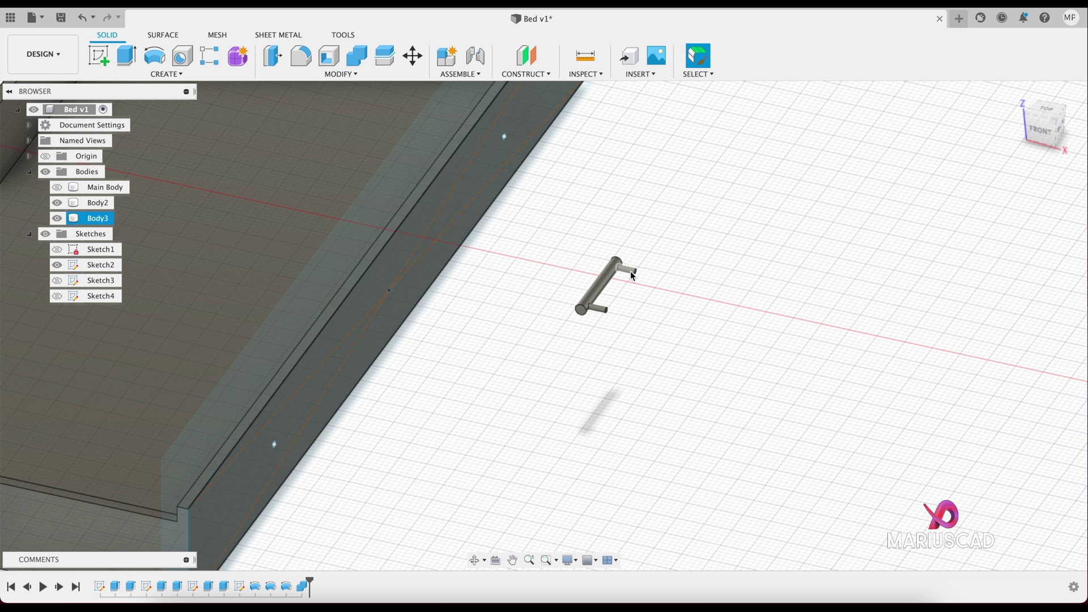
click(345, 74)
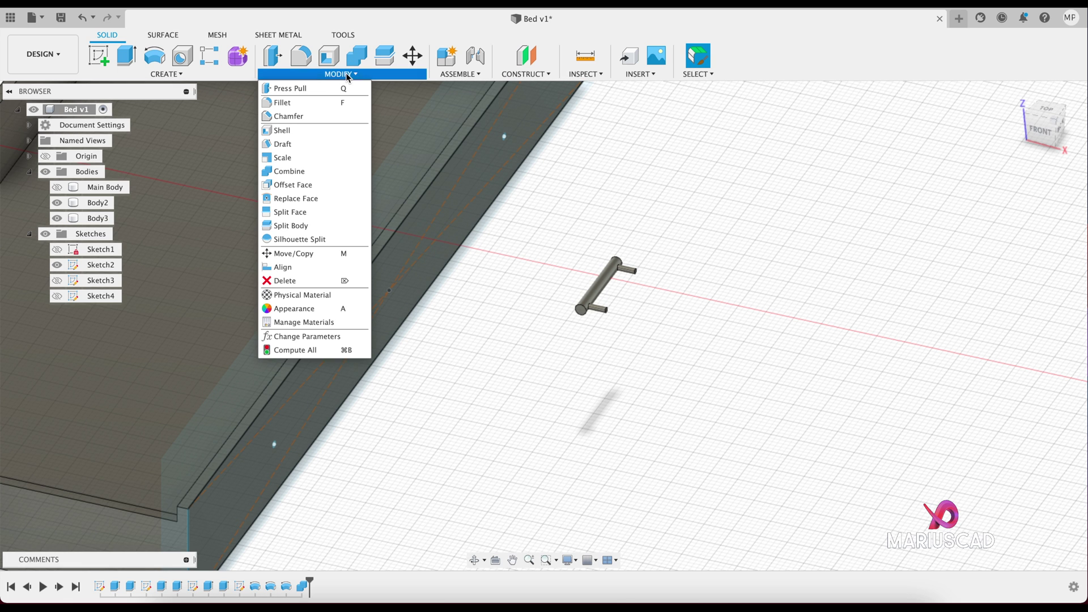
click(332, 267)
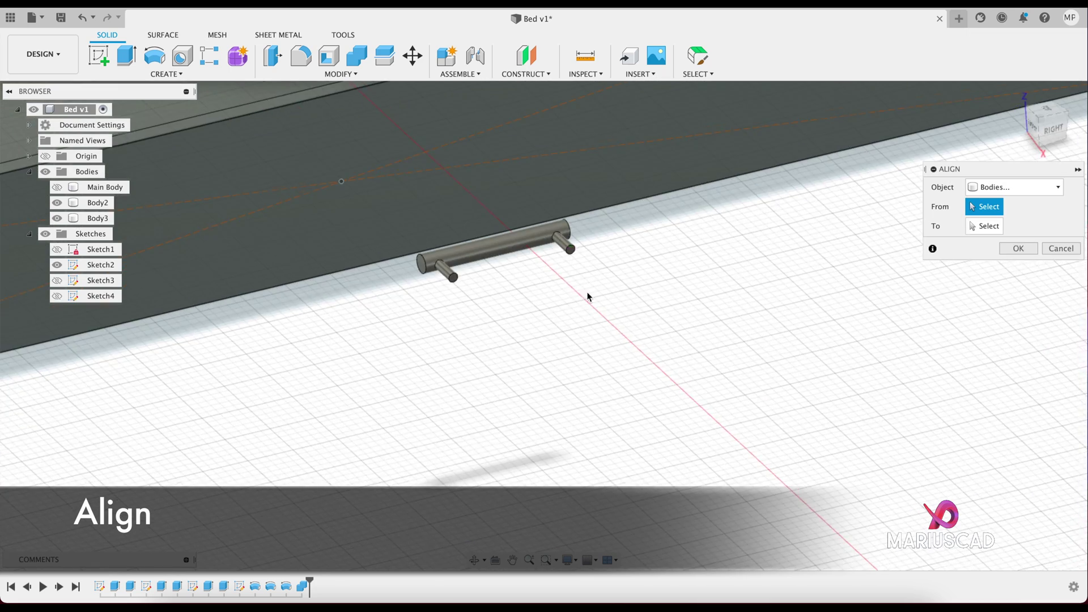
scroll(461, 286, up, 5)
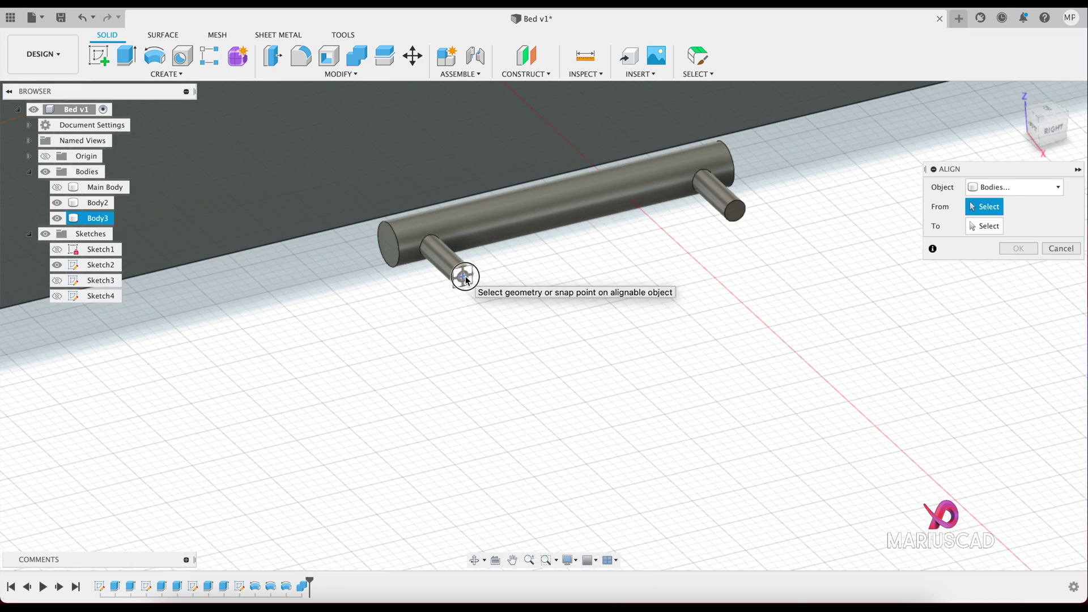
click(465, 278)
scroll(799, 274, up, 10)
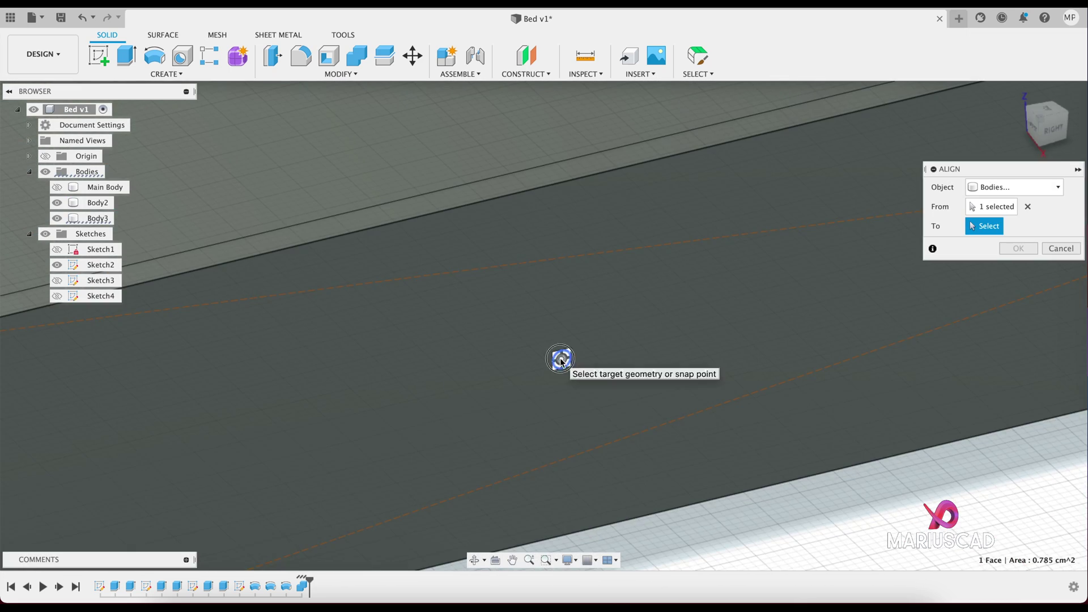
click(561, 359)
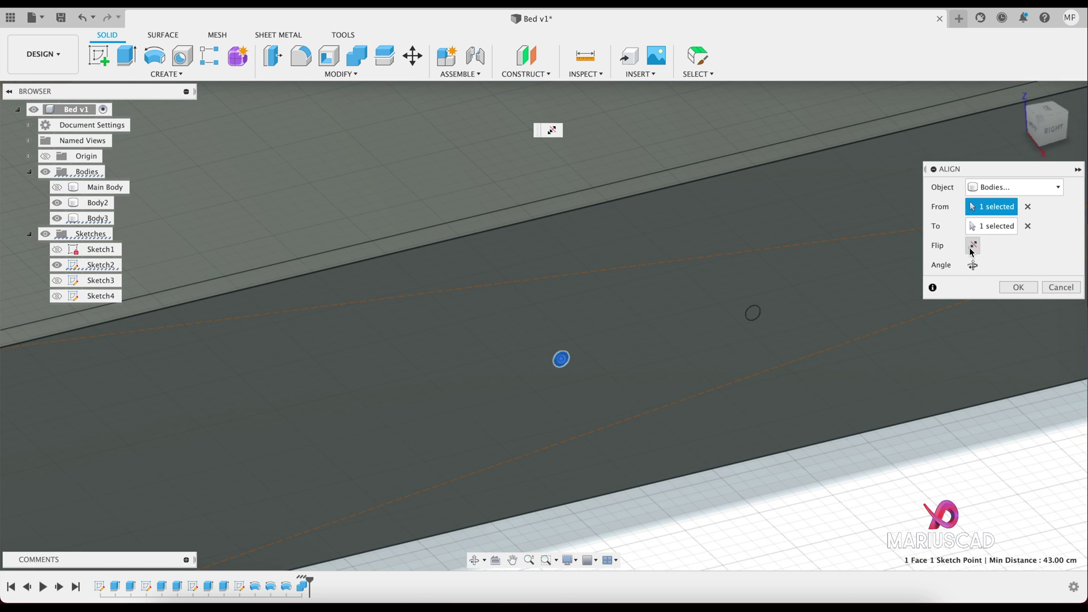
- Flip the aligned handle so it projects outward from the drawer front, rotate it half a turn, and apply the alignment
click(973, 247)
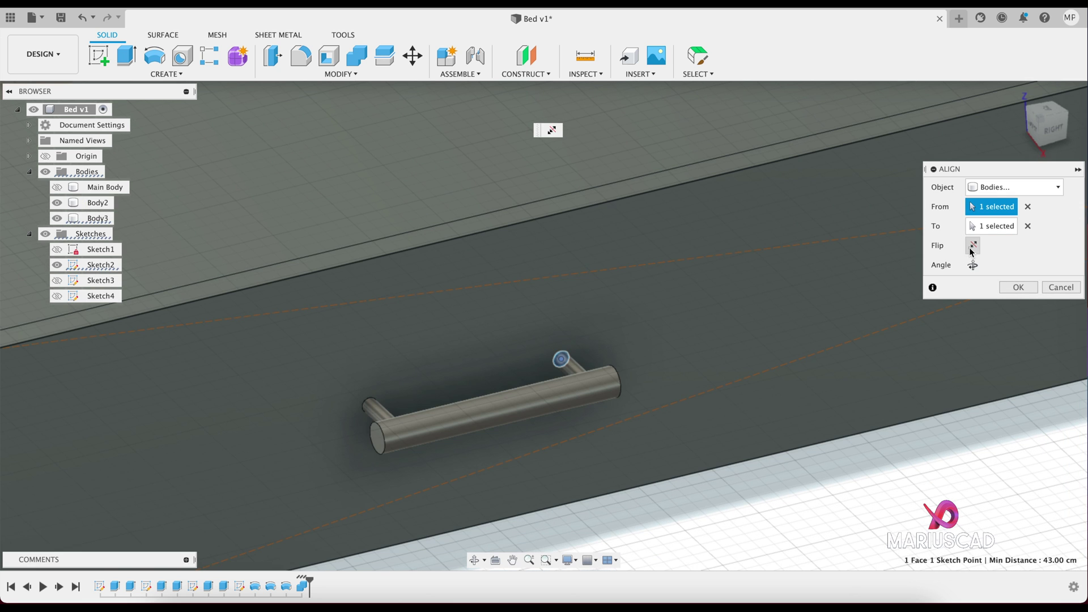
click(973, 265)
click(973, 265)
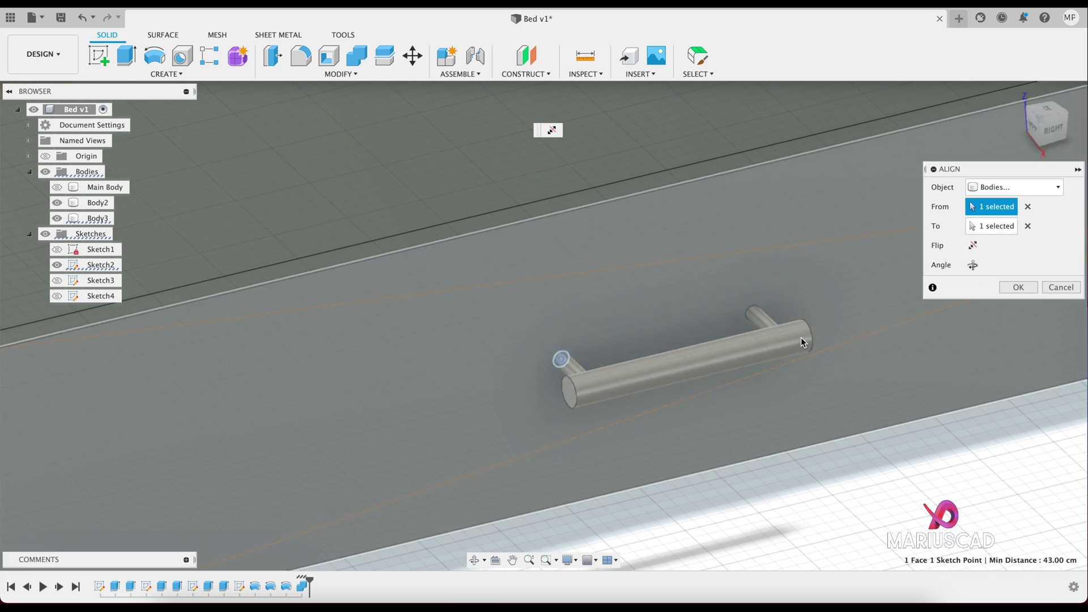
middle_drag(790, 350, 560, 349)
scroll(559, 349, down, 5)
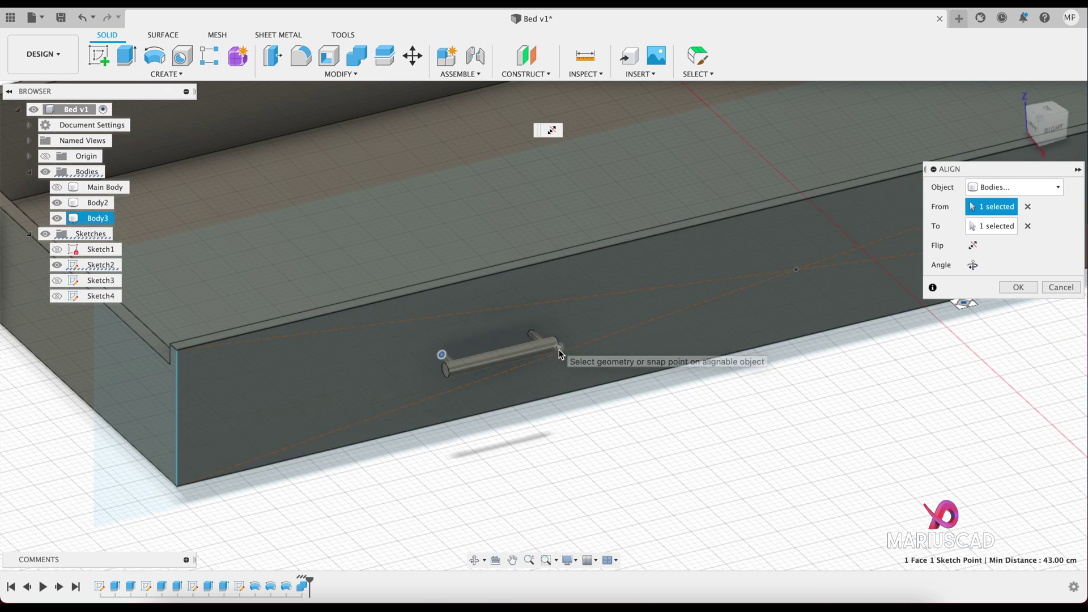
click(1019, 287)
- Create a copy of the handle translated 90 cm in Y along the drawer front
key(m)
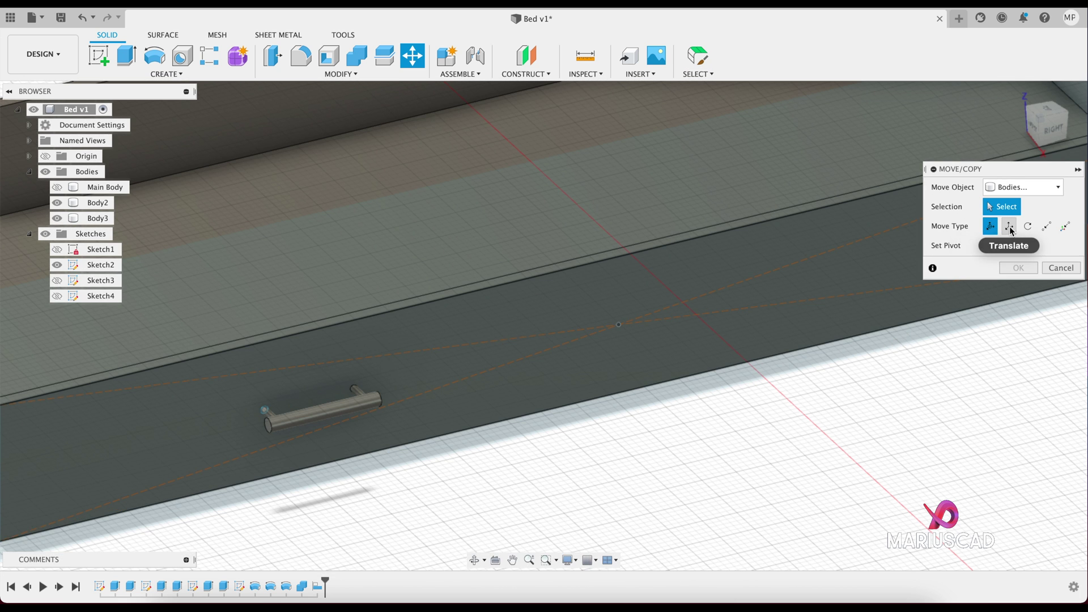
click(1009, 227)
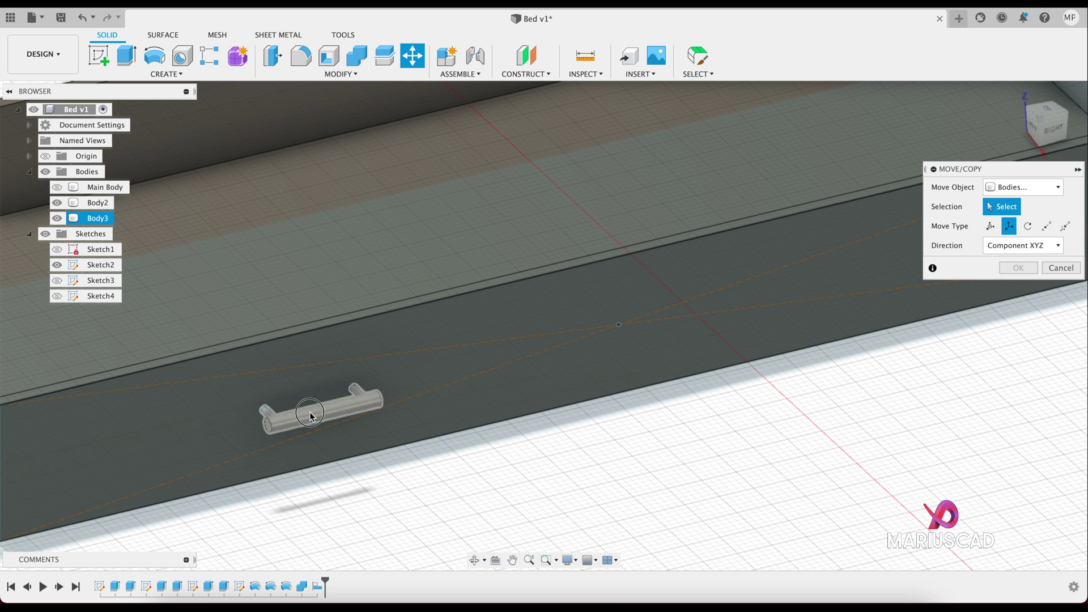
click(332, 407)
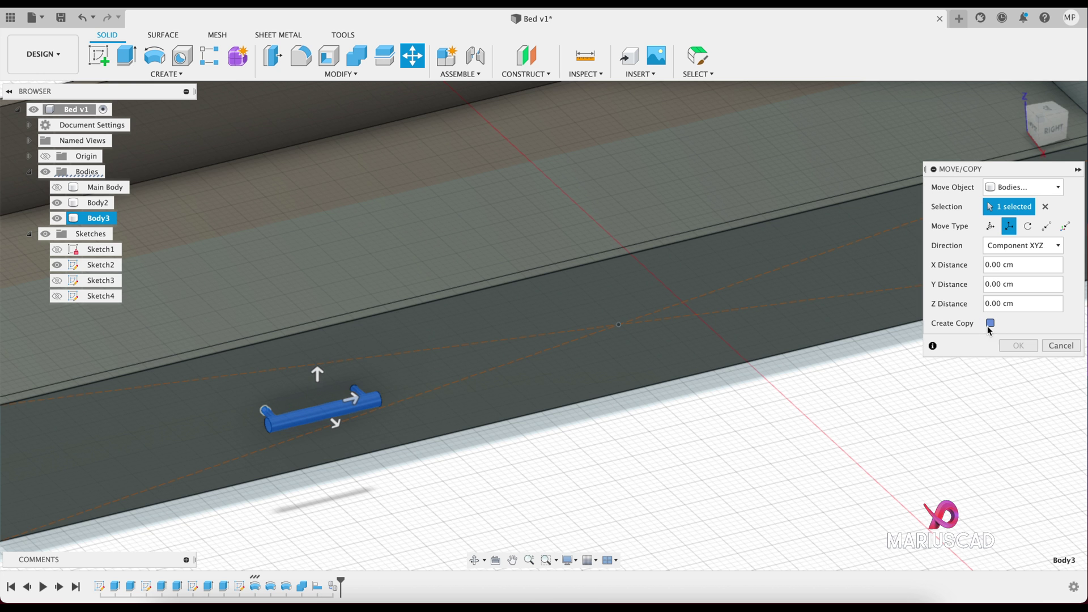
click(990, 324)
drag(352, 403, 745, 313)
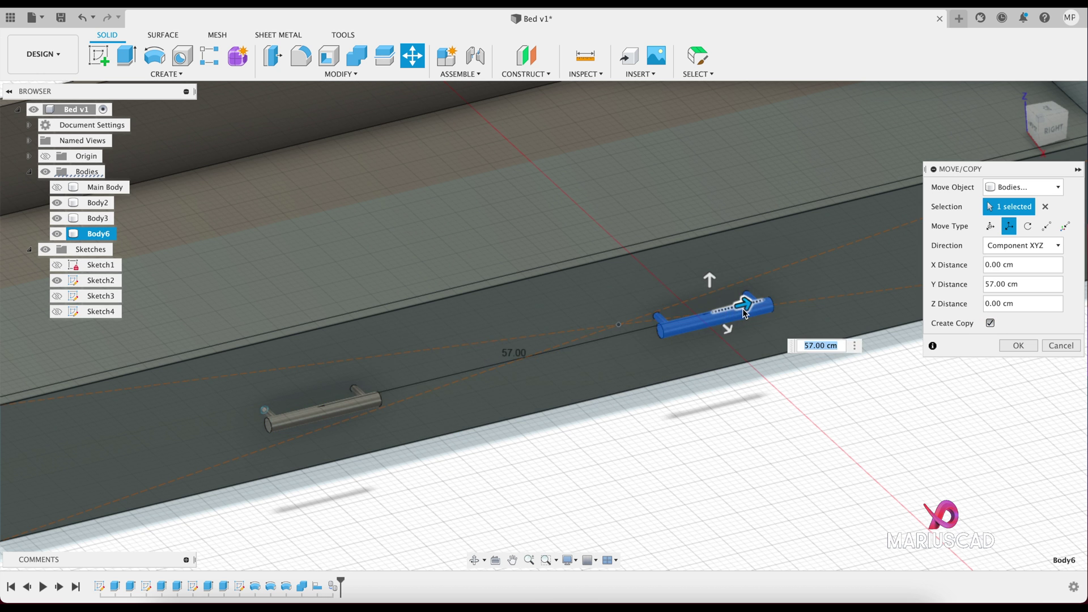
middle_drag(744, 313, 428, 416)
drag(445, 407, 692, 359)
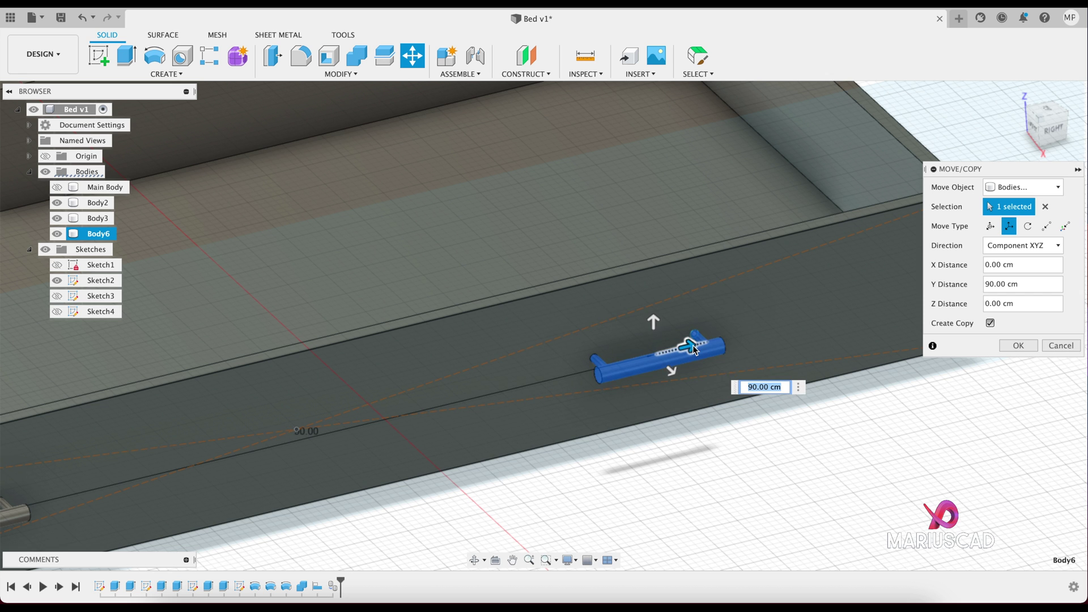
scroll(695, 349, up, 4)
scroll(629, 363, down, 4)
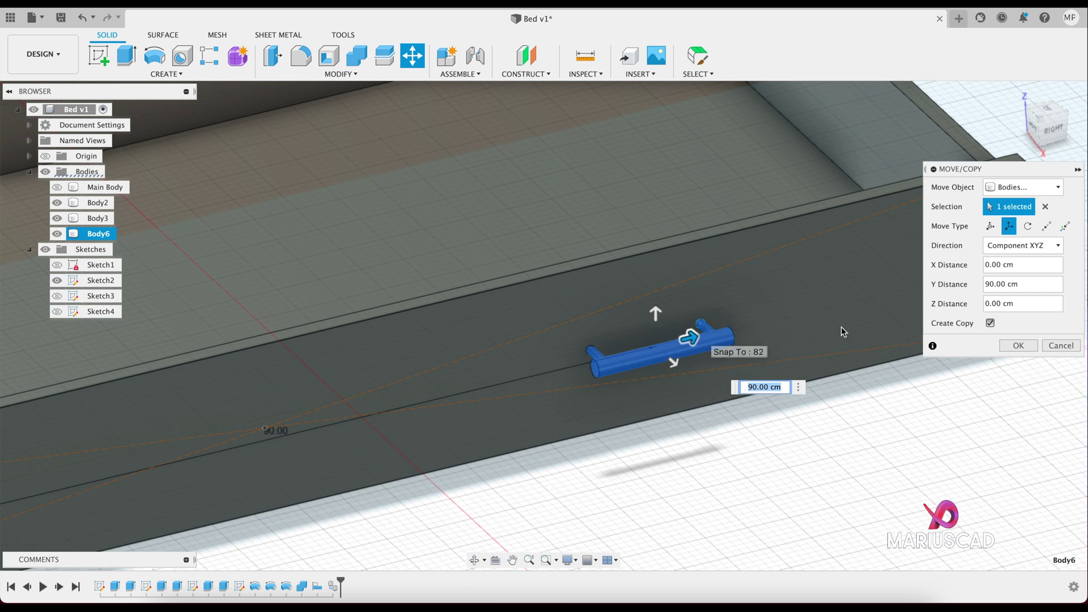
click(1018, 345)
- Combine the drawer body as target with both handles as tool bodies, using the Join operation without keeping the tools
scroll(617, 471, down, 6)
shift+middle_drag(616, 471, 643, 470)
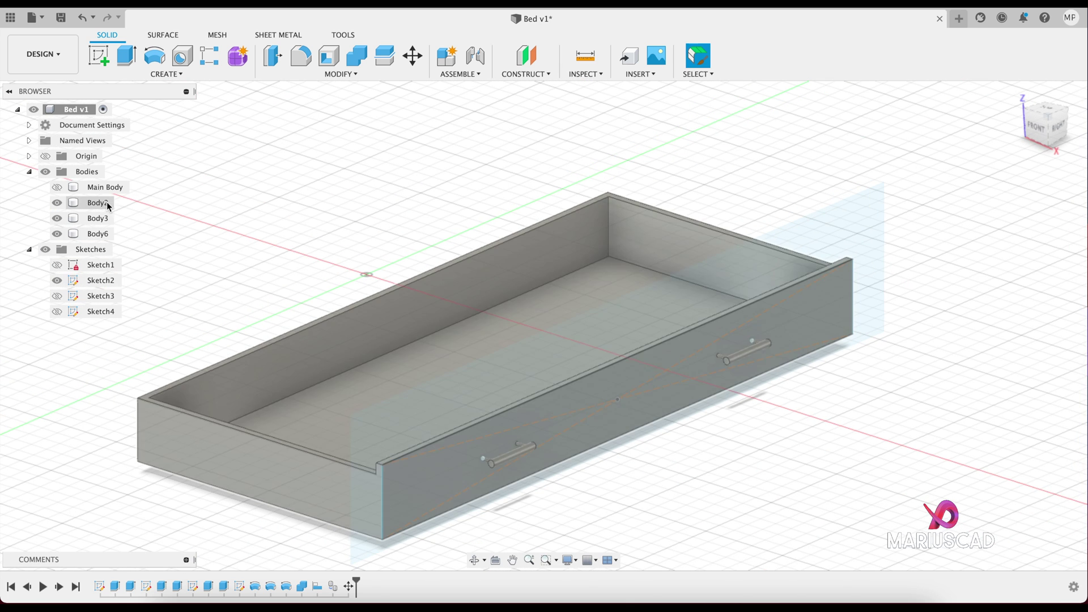
click(107, 201)
click(98, 219)
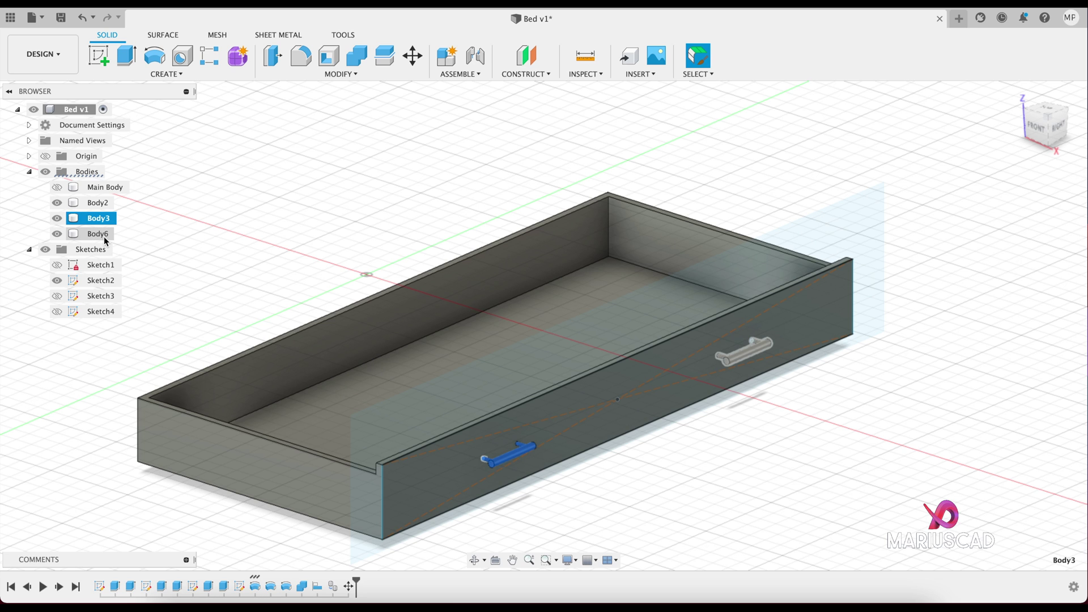
click(792, 449)
click(339, 74)
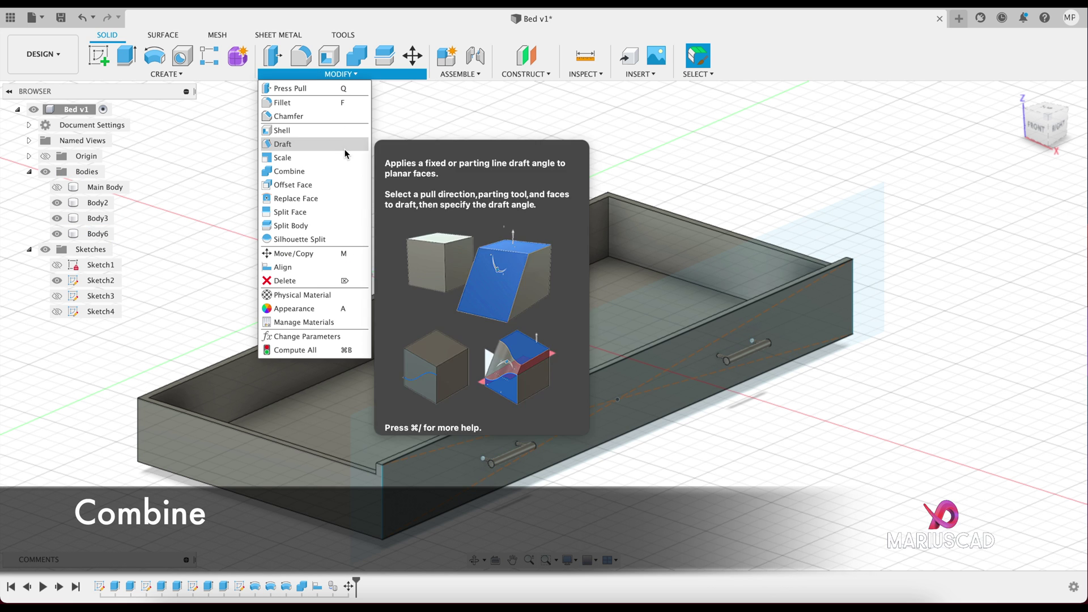
click(350, 170)
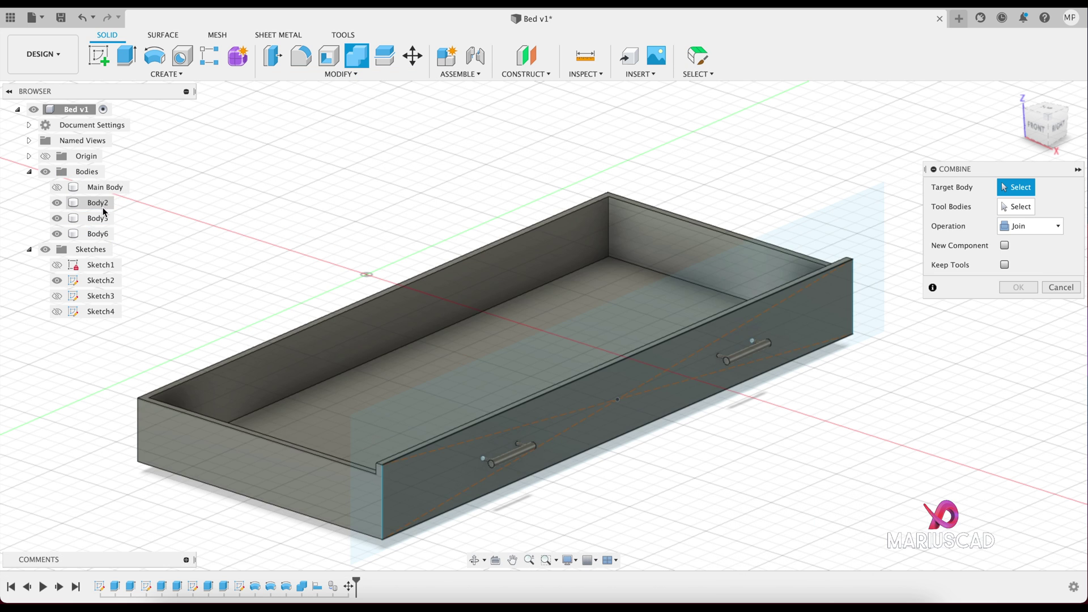
click(104, 203)
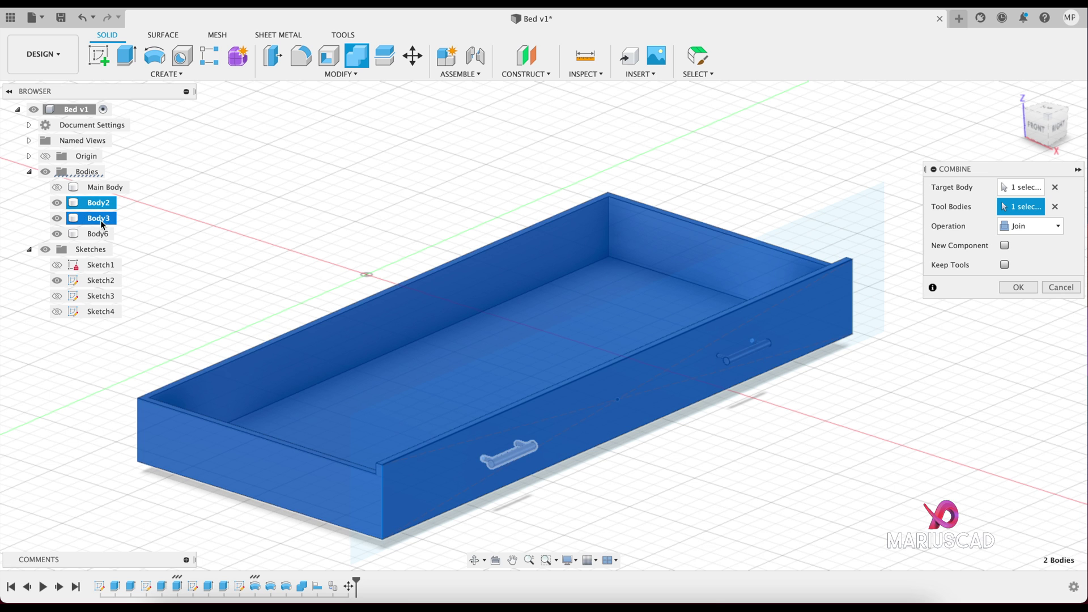
click(101, 220)
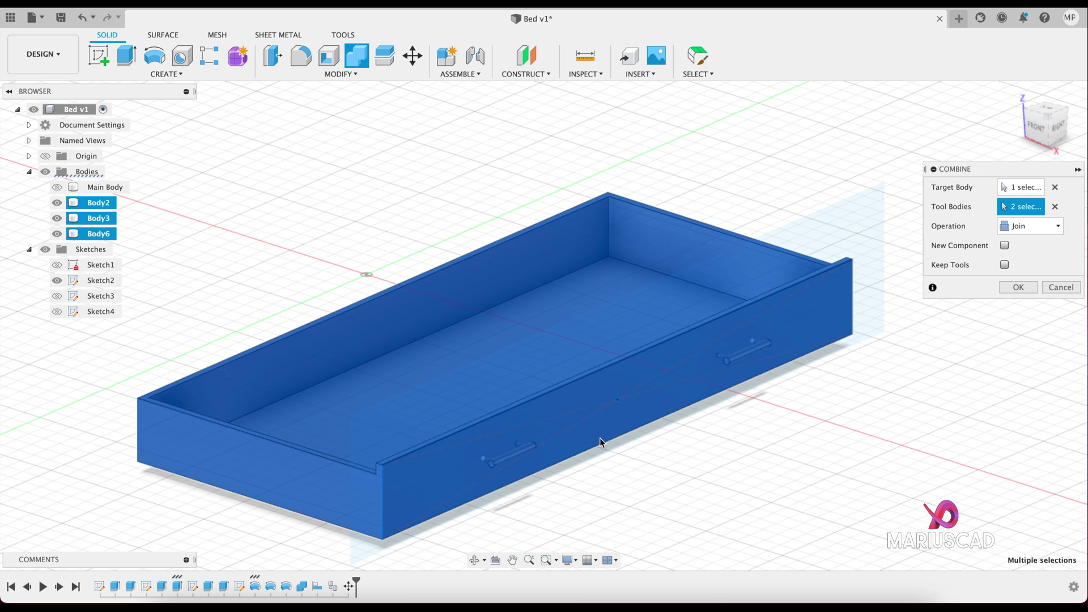
click(1023, 290)
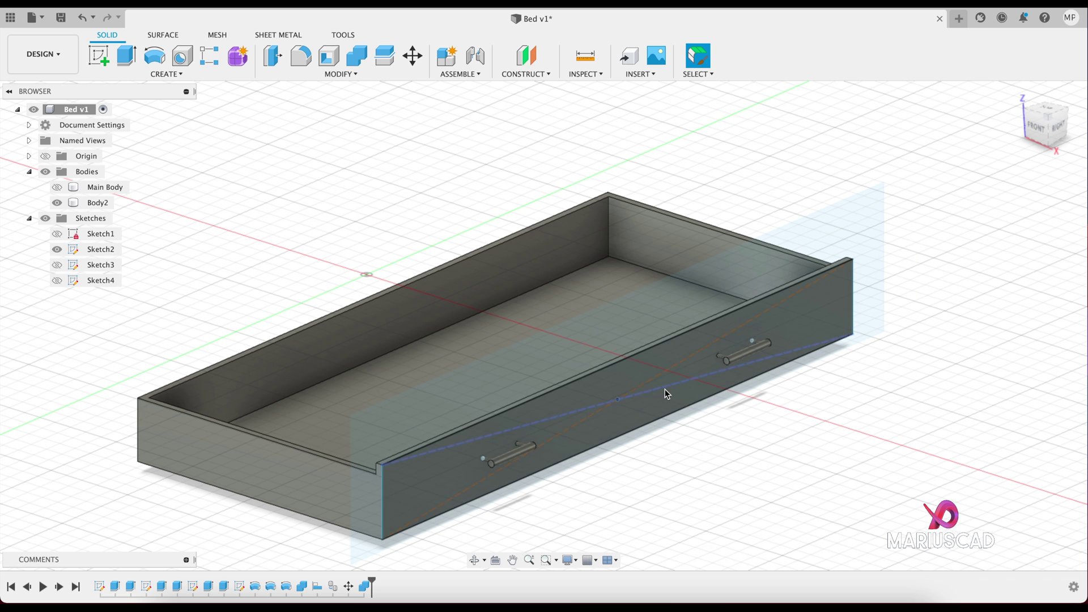
- Hide Sketch2 so that none of the sketches are shown on the drawer
click(58, 272)
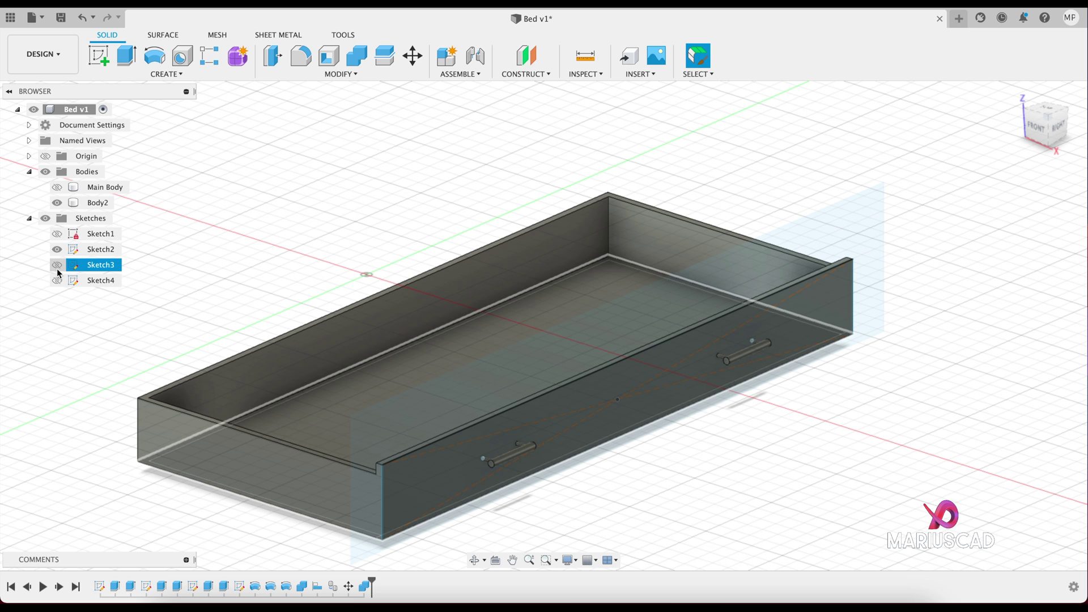
click(58, 268)
click(57, 266)
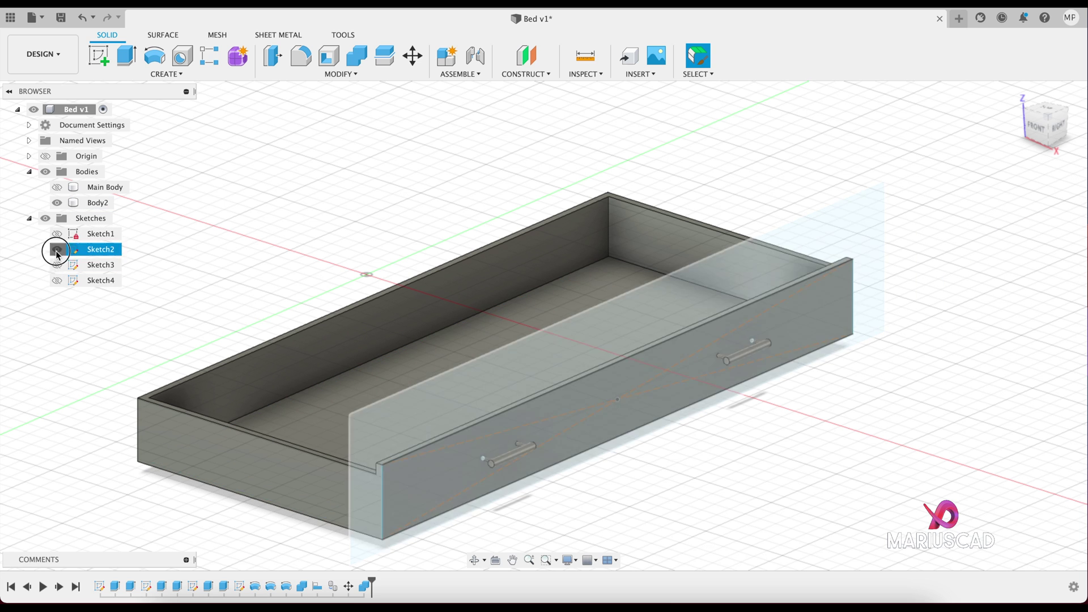
click(57, 249)
- Rename the combined drawer body as "Drawer"
click(91, 204)
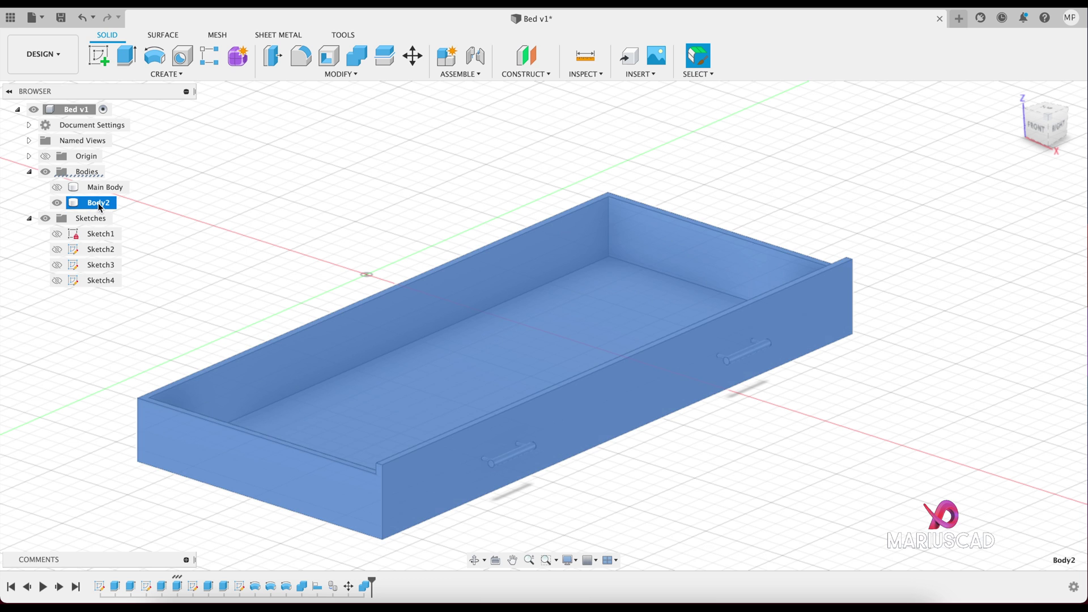
double_click(100, 207)
text(Drawer)
key(Return)
- Show the Main Body again together with the drawer
scroll(617, 414, down, 3)
middle_drag(617, 414, 782, 438)
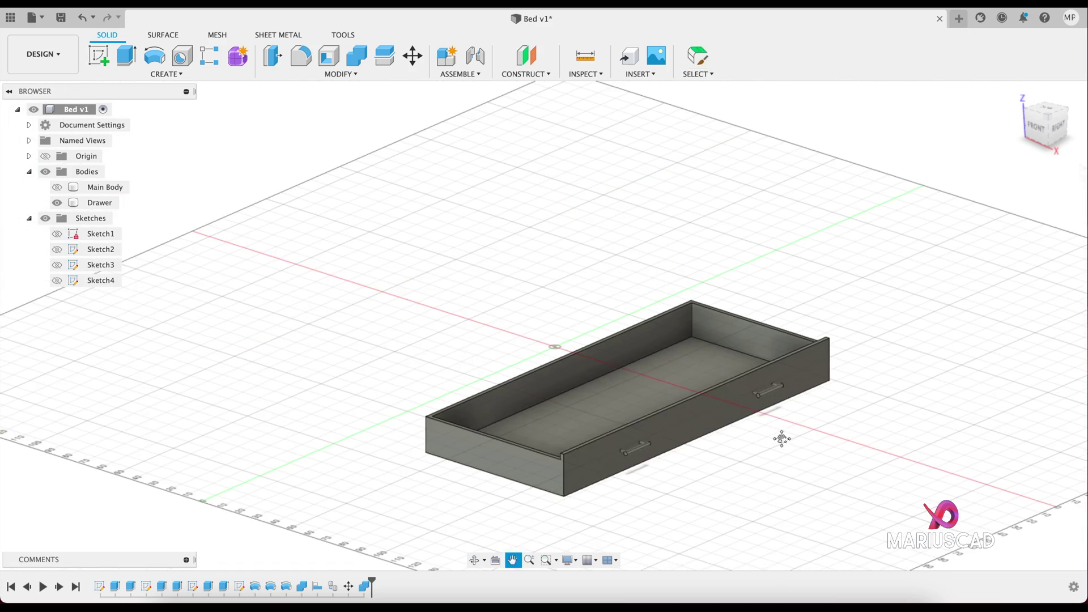
click(57, 187)
click(104, 187)
shift+middle_drag(413, 384, 478, 400)
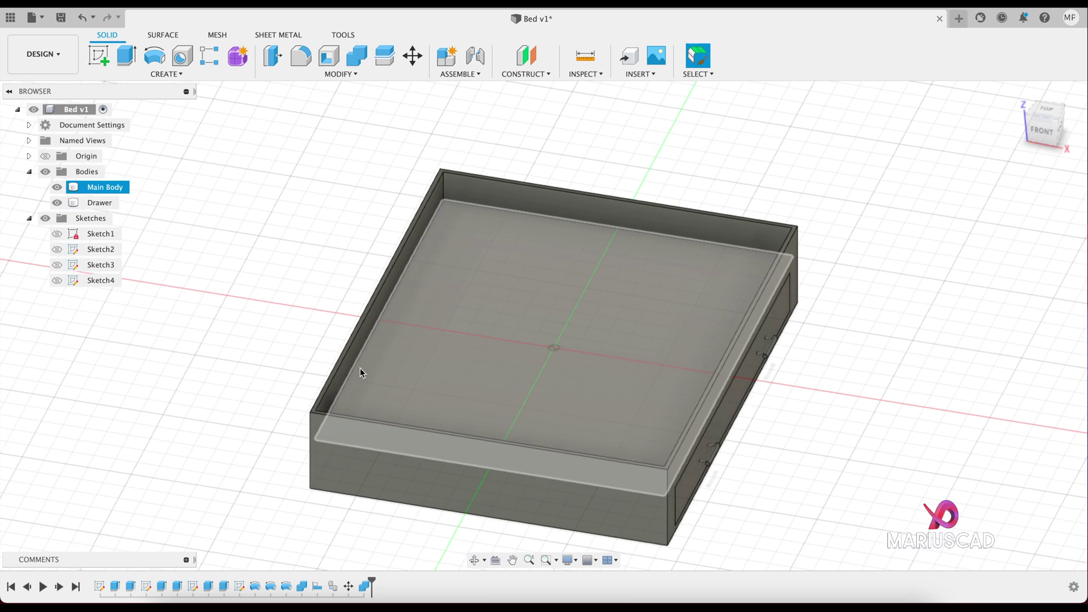
shift+middle_drag(645, 358, 817, 394)
- Set up a Features mirror of the extrude that cuts the drawer opening, with the Identical compute option
click(173, 74)
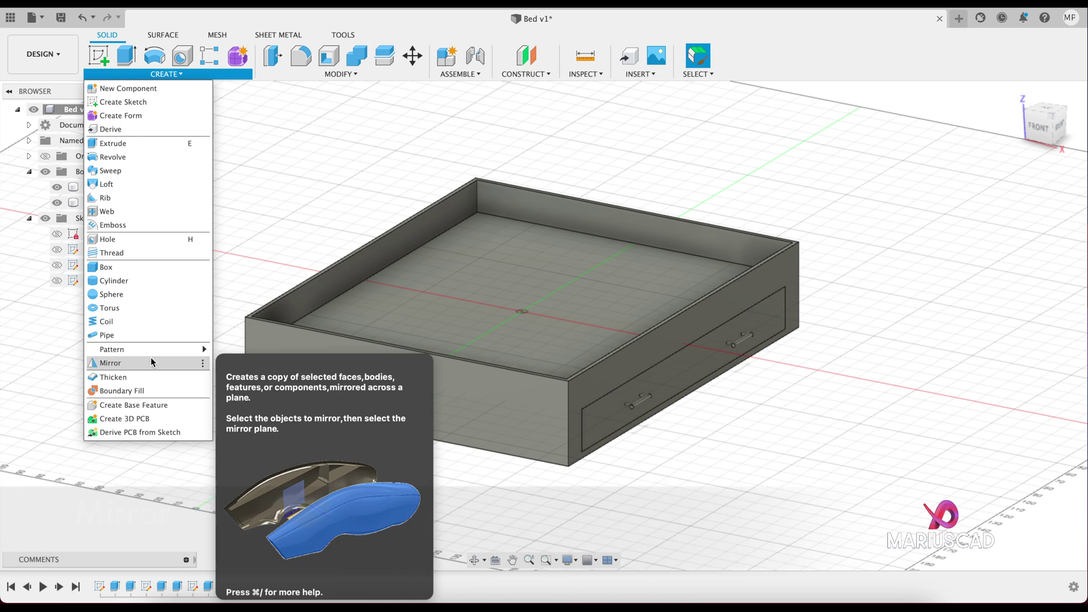
click(151, 362)
click(1008, 185)
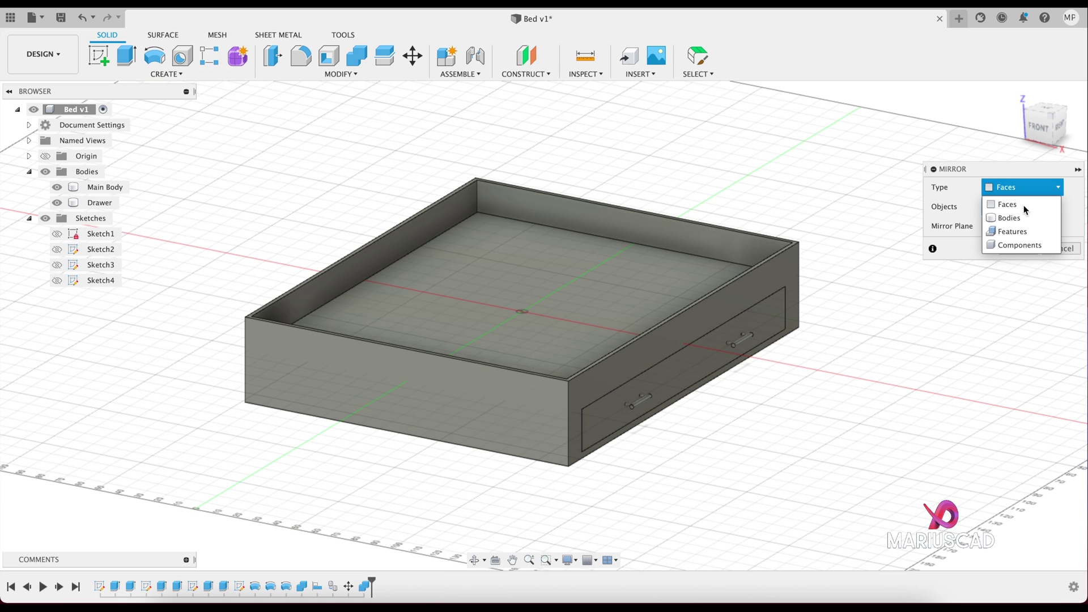
click(1022, 231)
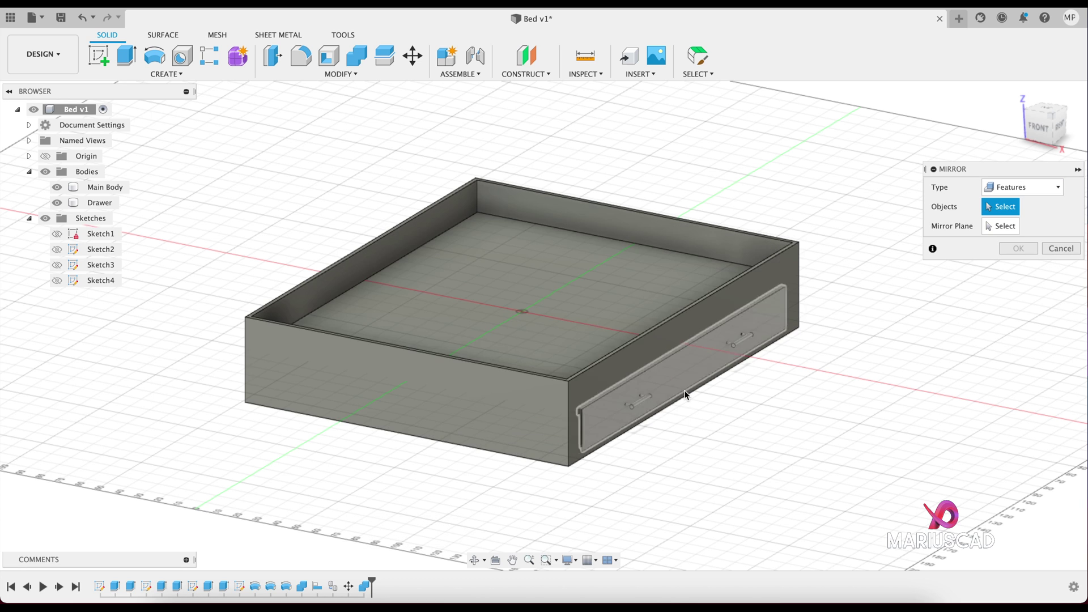
click(161, 589)
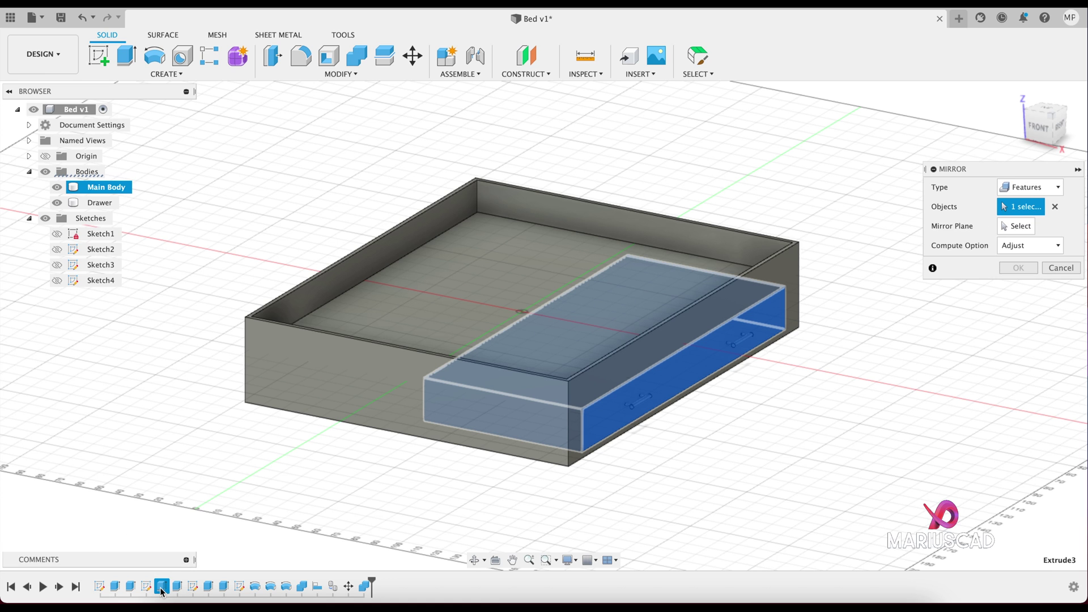
click(1009, 251)
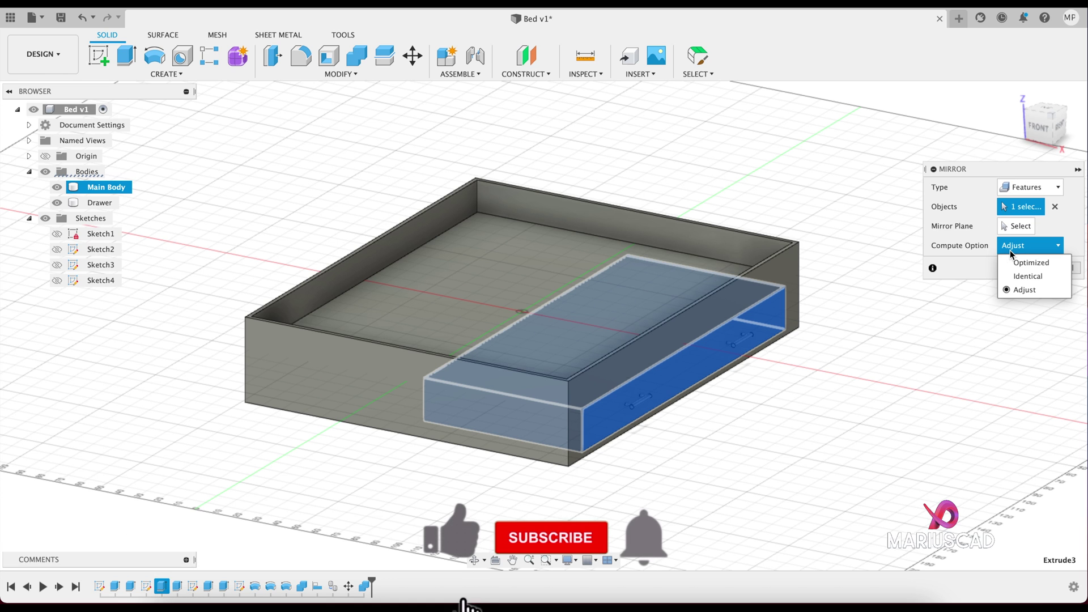
click(1016, 277)
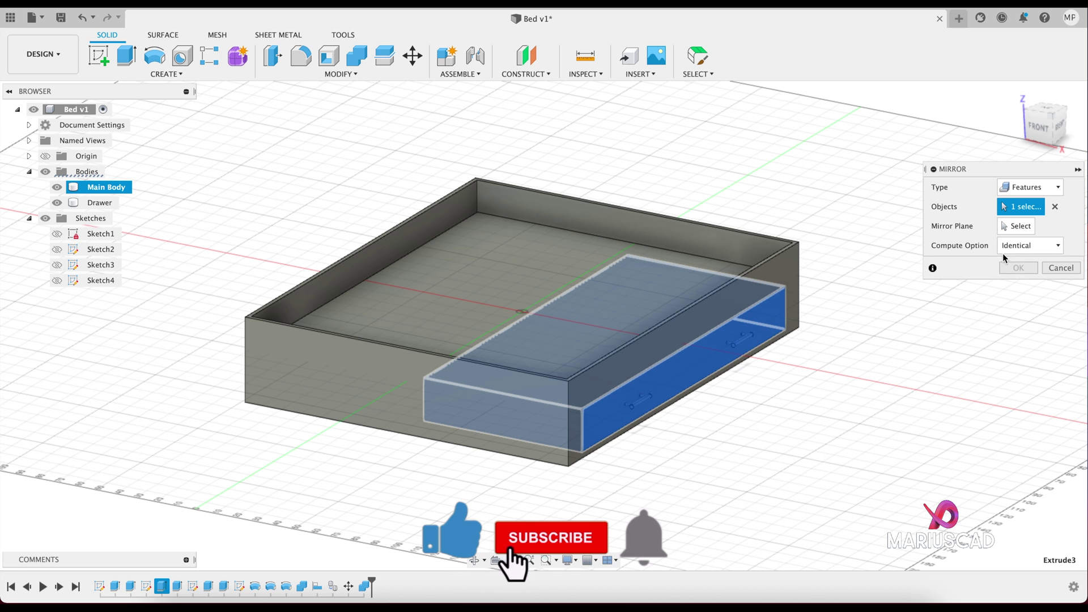
- Choose the origin's YZ plane as mirror plane and apply the mirror to the opposite long side of the bed
click(1020, 227)
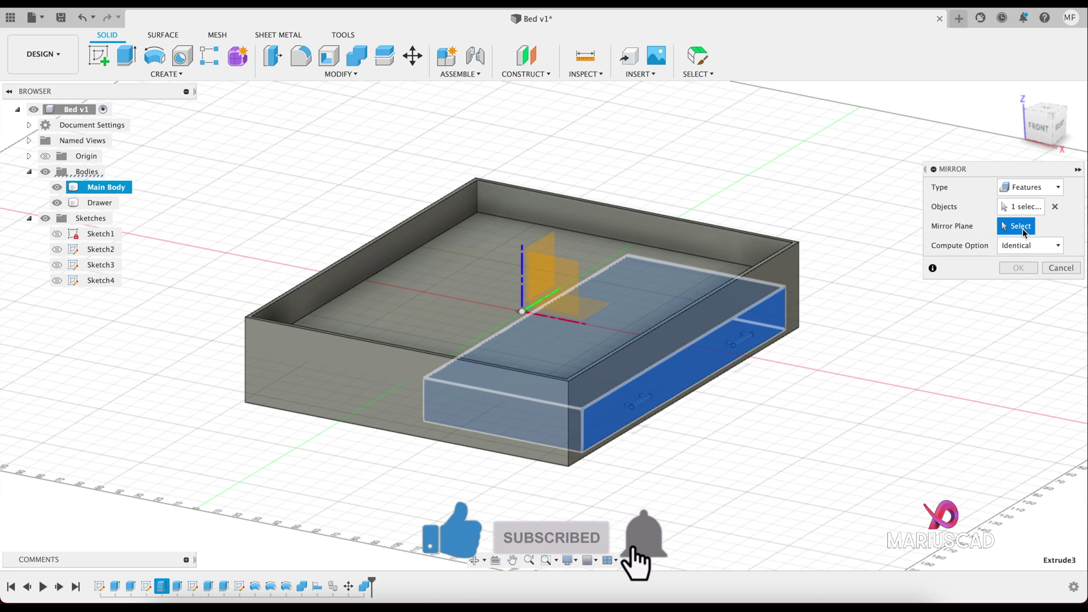
shift+middle_drag(573, 295, 564, 267)
click(563, 266)
shift+middle_drag(437, 335, 558, 286)
click(1018, 267)
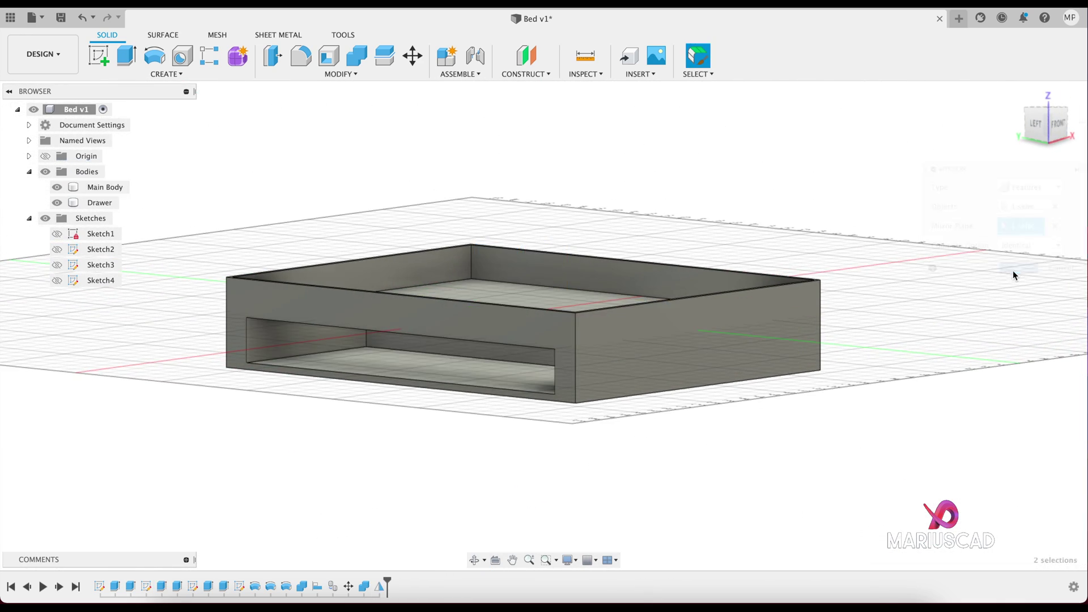
- Rename the Drawer body as "Drawer 1"
scroll(486, 355, up, 5)
mouse_move(428, 423)
shift+middle_down()
mouse_move(534, 418)
mouse_move(410, 417)
mouse_move(416, 437)
shift+middle_up()
scroll(416, 436, down, 6)
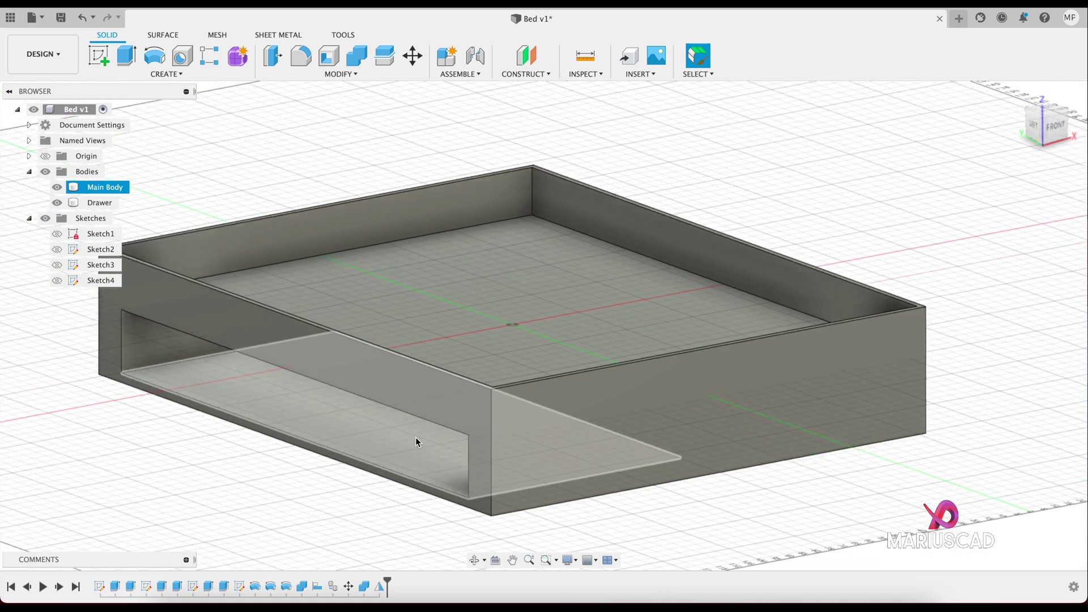
shift+middle_drag(814, 357, 814, 347)
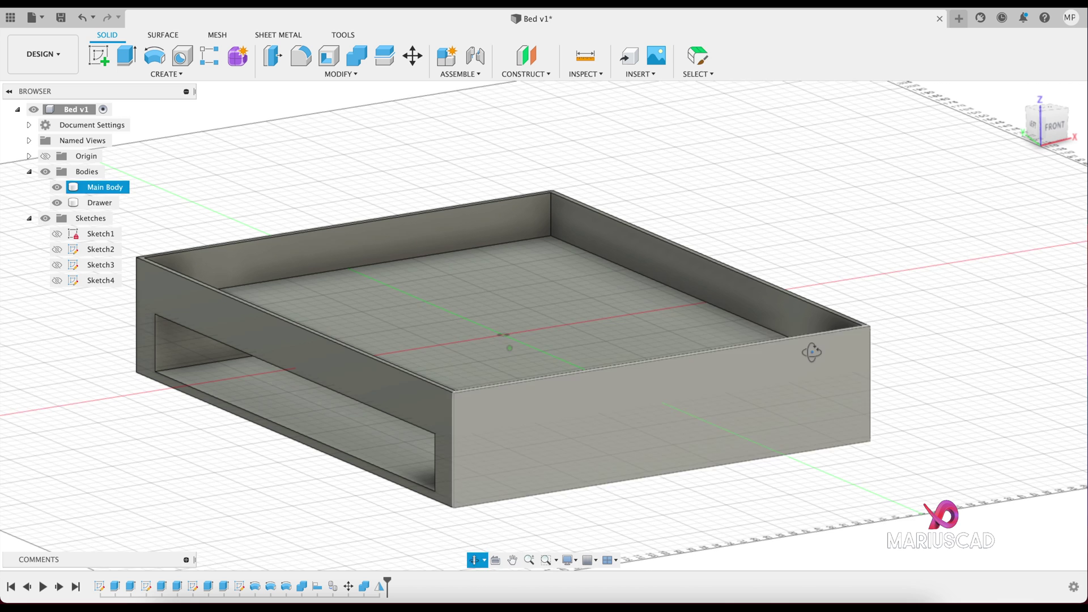
click(116, 203)
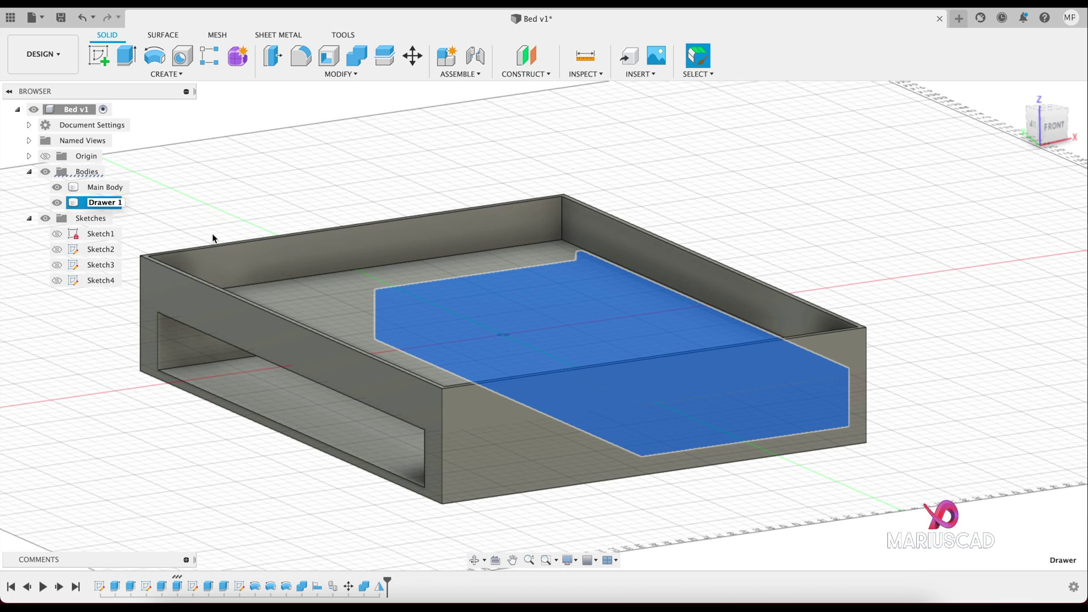
key(Escape)
- Mirror the Drawer 1 body across the origin's YZ plane into the opposite opening, using the New Body operation
click(166, 74)
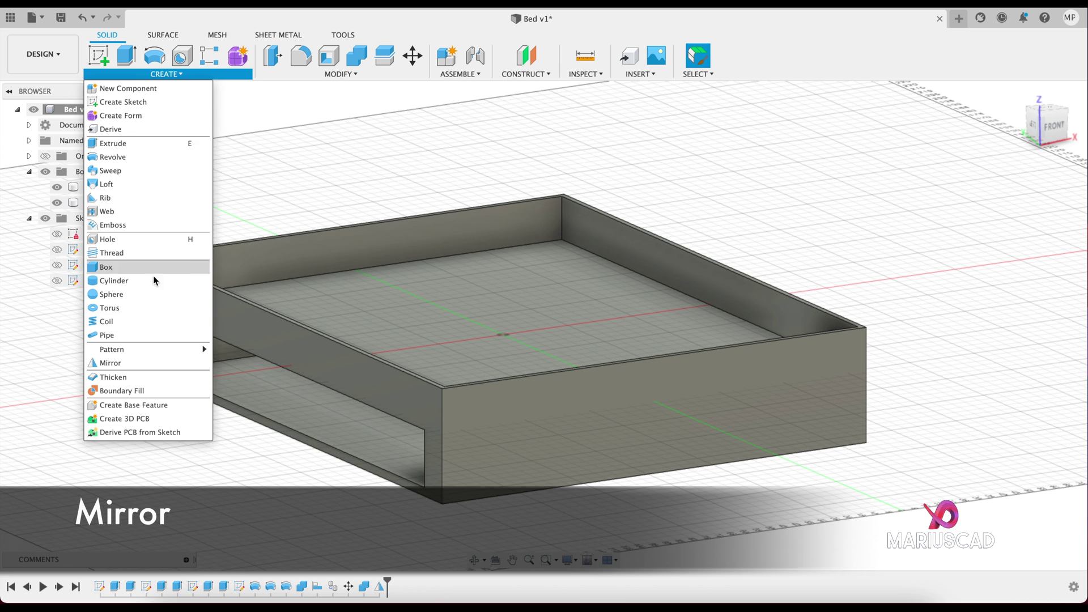
click(141, 362)
click(1023, 187)
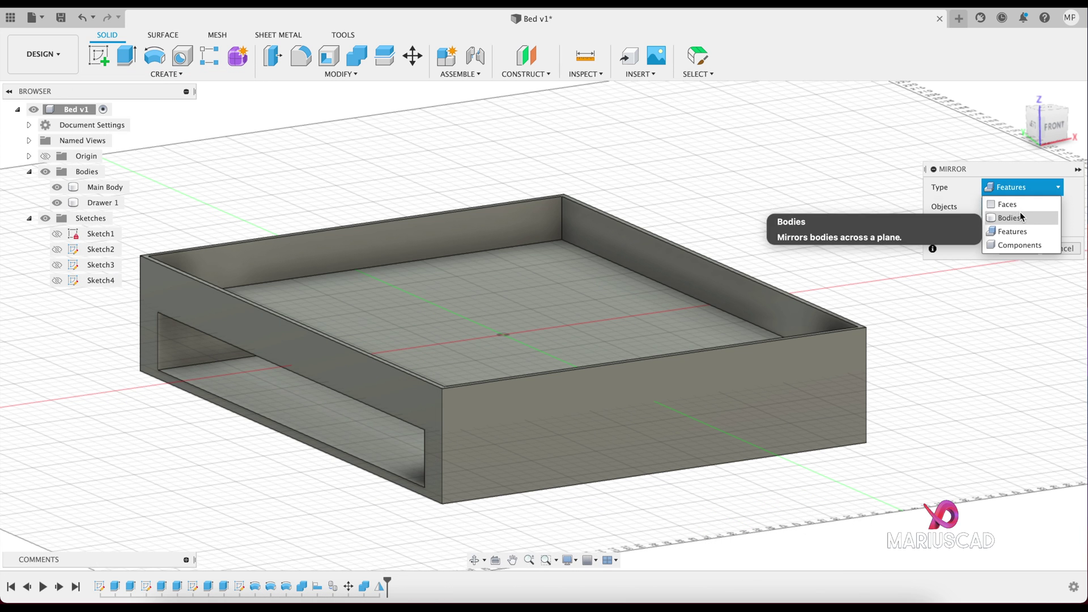
click(1022, 218)
click(112, 205)
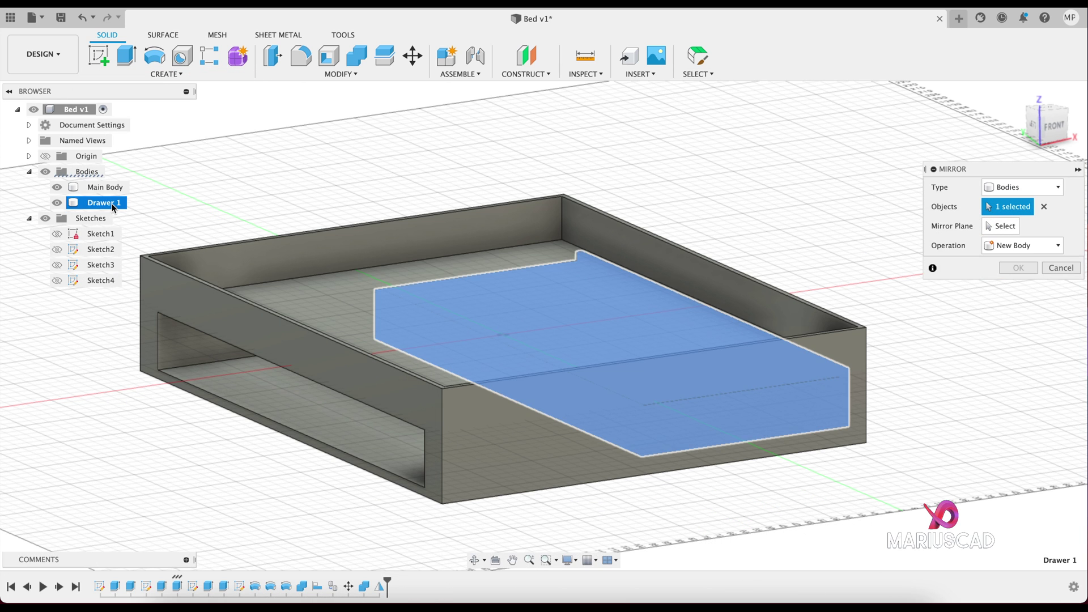
click(1001, 226)
shift+middle_drag(623, 295, 637, 261)
click(518, 286)
scroll(519, 287, down, 3)
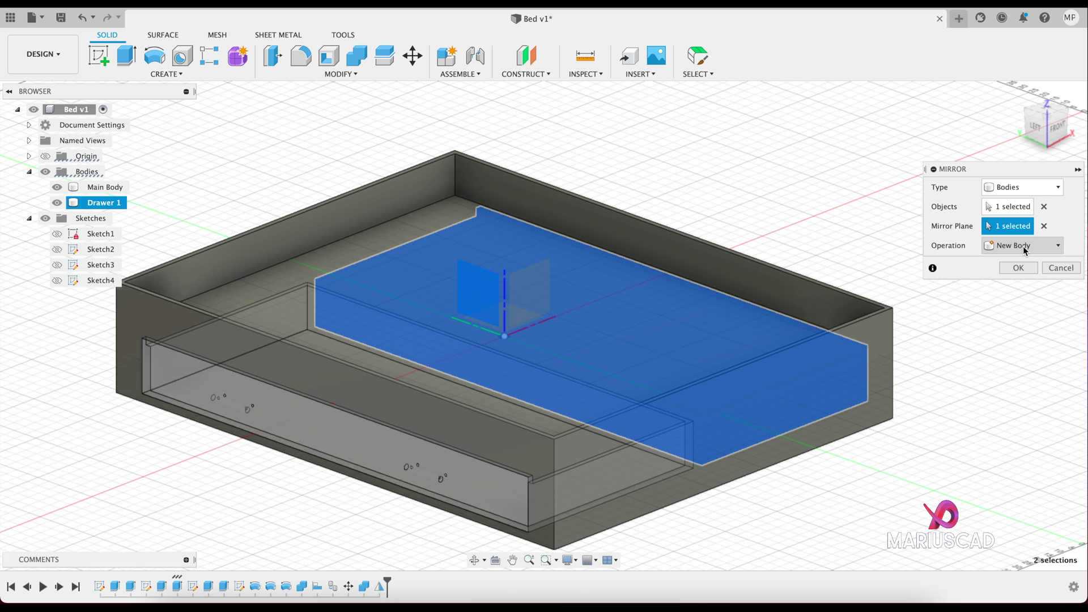
click(1018, 268)
- Rename the mirrored drawer body as "Drawer 2"
click(117, 220)
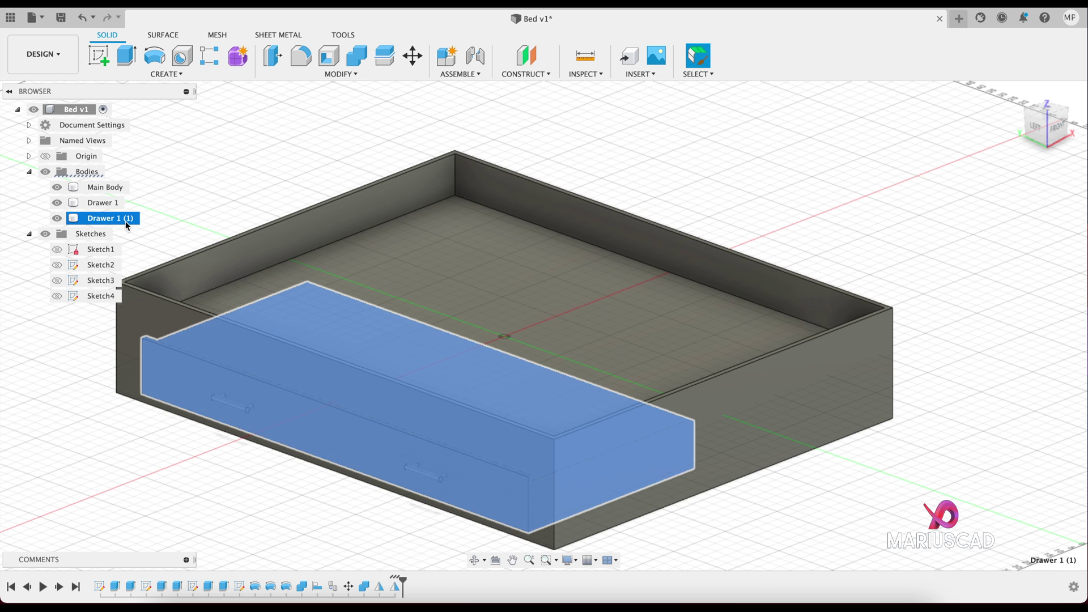
click(116, 220)
key(BackSpace)
key(BackSpace)
key(BackSpace)
key(BackSpace)
key(BackSpace)
text(2)
key(Return)
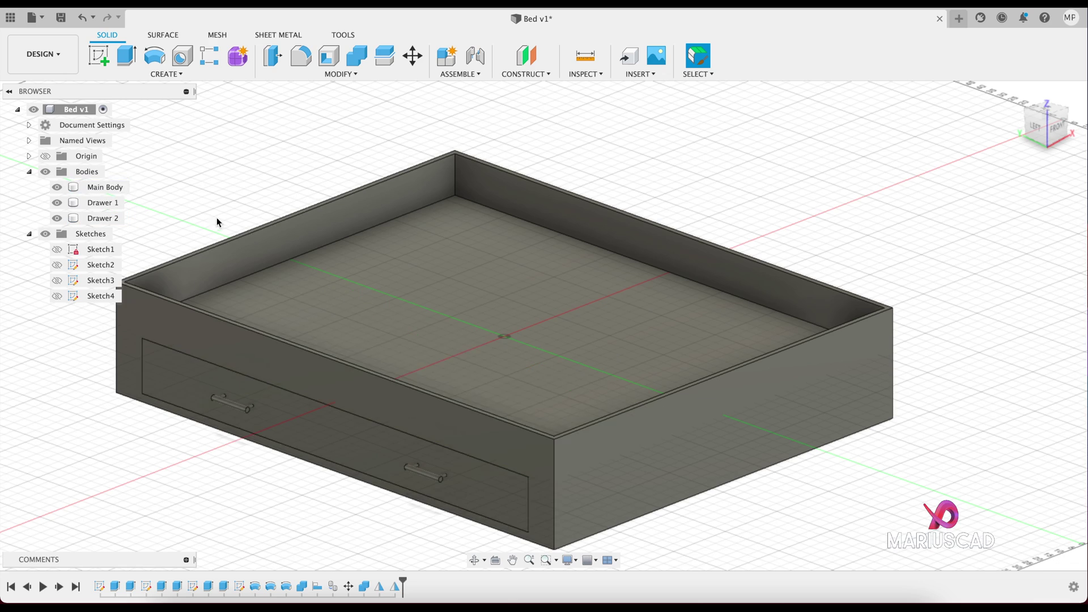
- Create a sketch on the outer back face of the Main Body
click(475, 560)
mouse_move(465, 369)
mouse_down()
mouse_move(430, 363)
mouse_move(482, 365)
mouse_move(457, 369)
mouse_up()
key(Escape)
click(862, 517)
scroll(877, 507, down, 3)
middle_drag(877, 507, 771, 431)
click(572, 436)
right_click(569, 434)
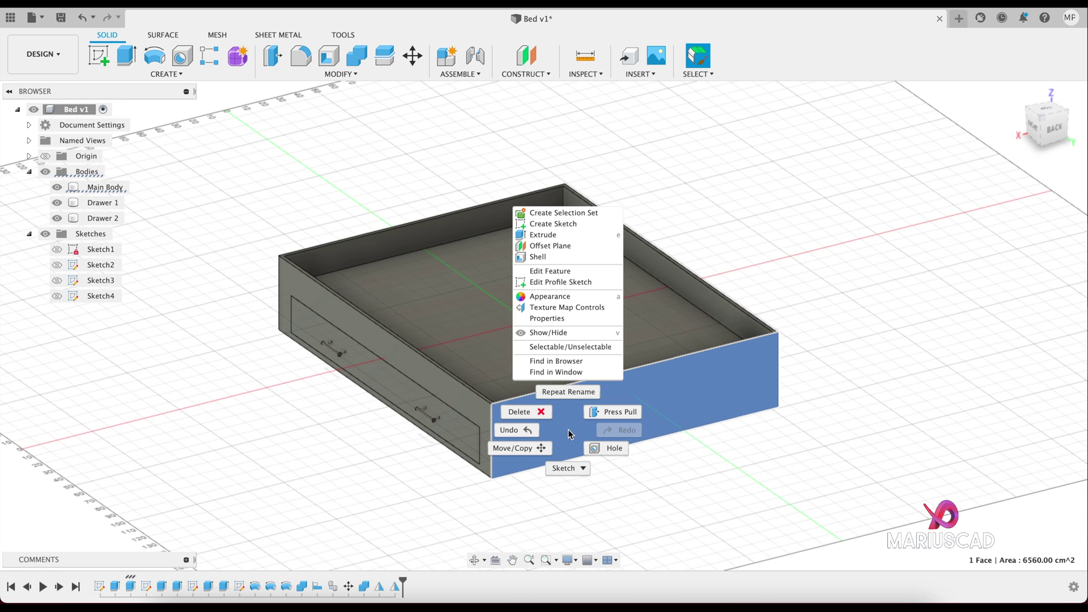
click(572, 224)
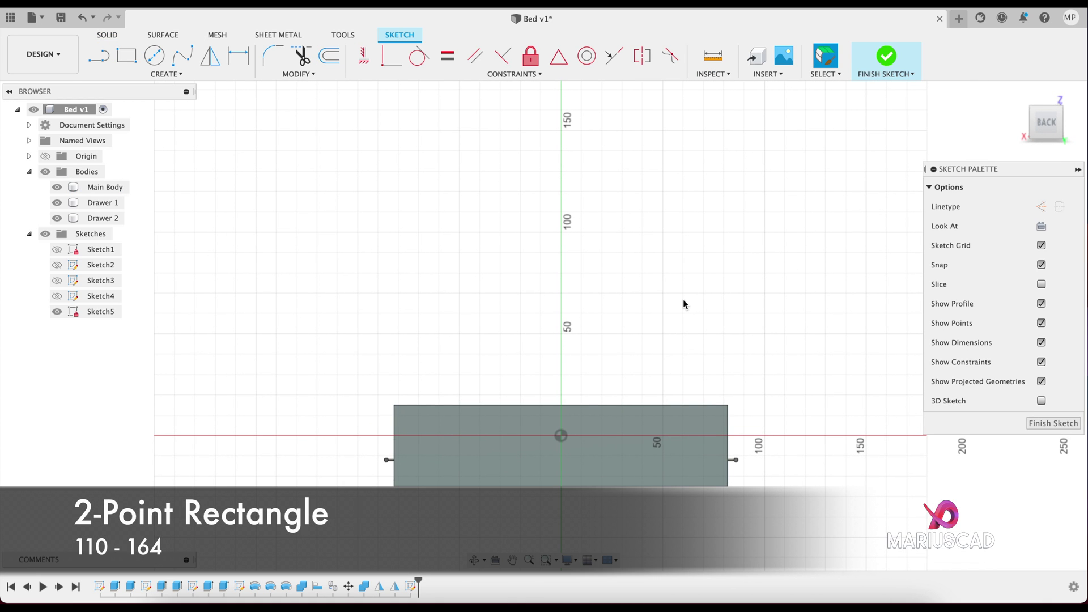
- Draw a 2-point rectangle 110 cm high and 164 cm wide from the back face's lower corner, extending above the bed
key(r)
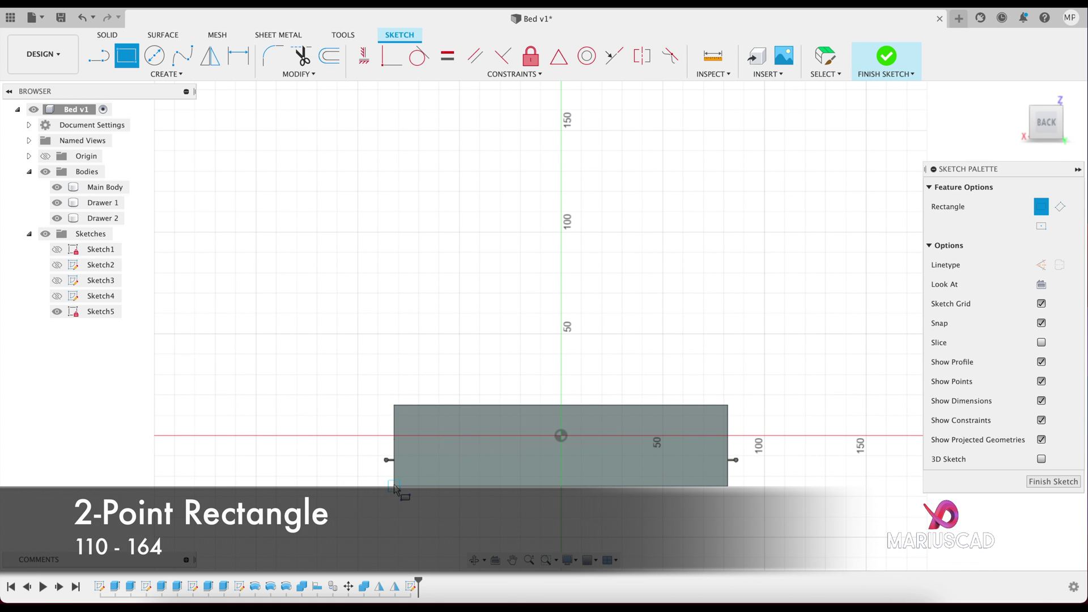
click(395, 485)
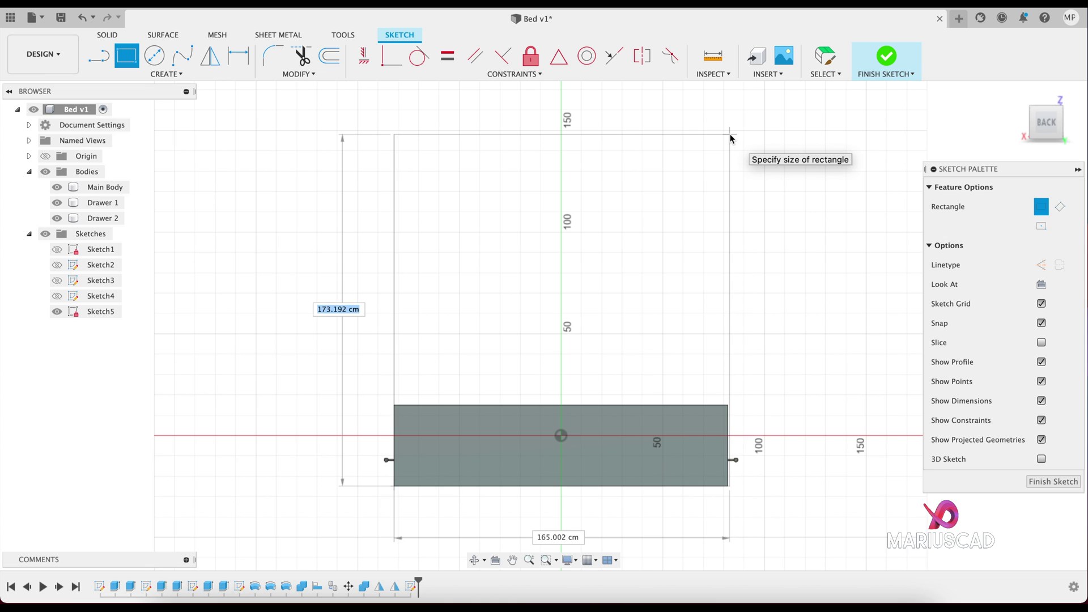
key(Tab)
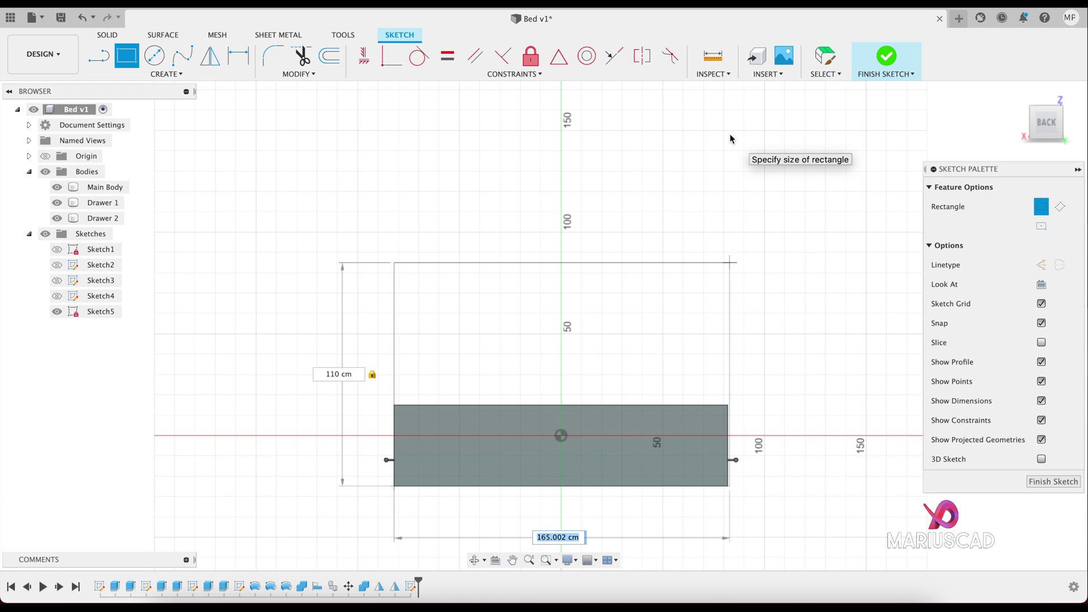
text(164)
key(Return)
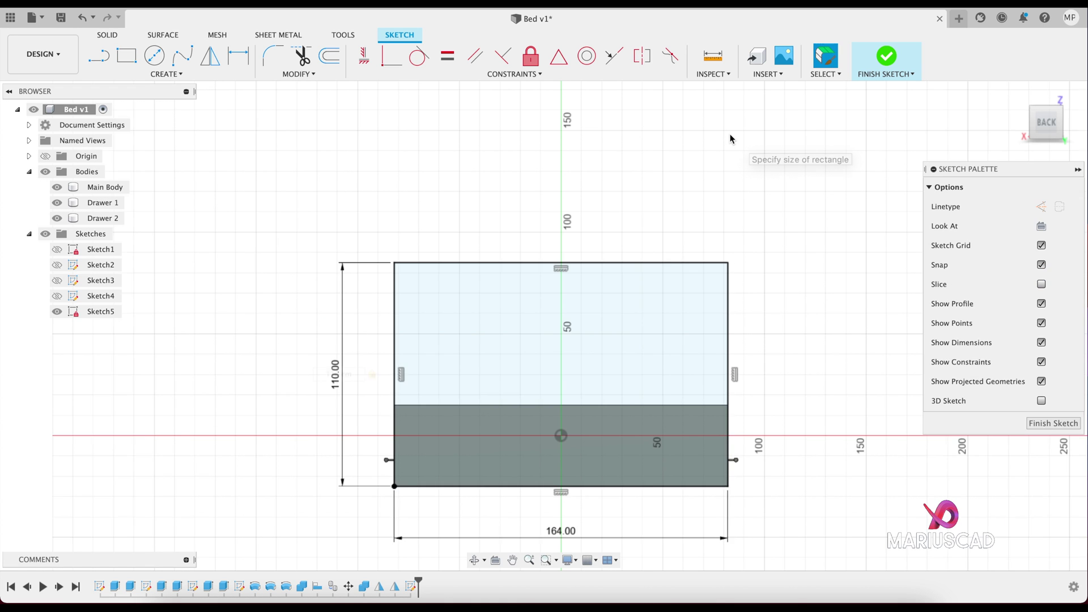
- Offset the headboard rectangle inward by 5 cm on all four sides
key(o)
click(655, 262)
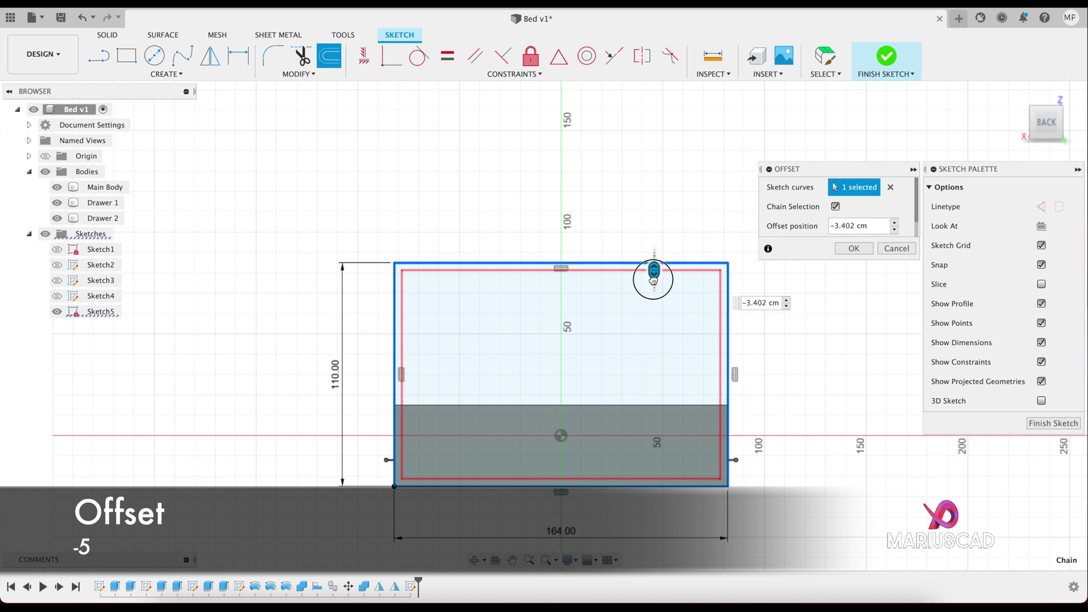
text(-5)
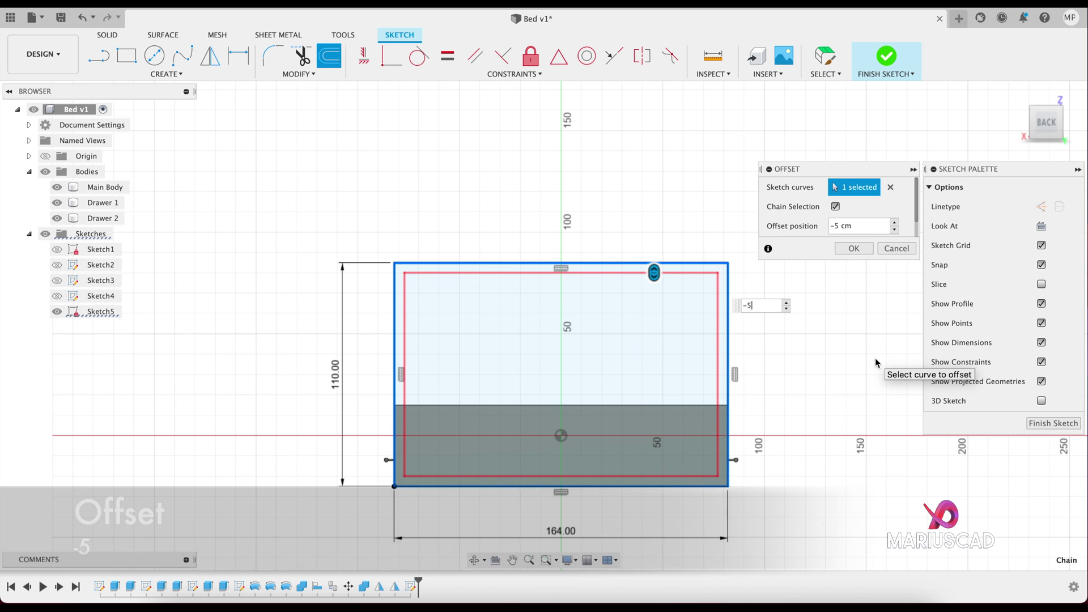
key(Return)
- Draw a horizontal 154 cm line between the inner rectangle's sides along the top edge of the bed body
scroll(498, 426, up, 2)
scroll(546, 426, up, 1)
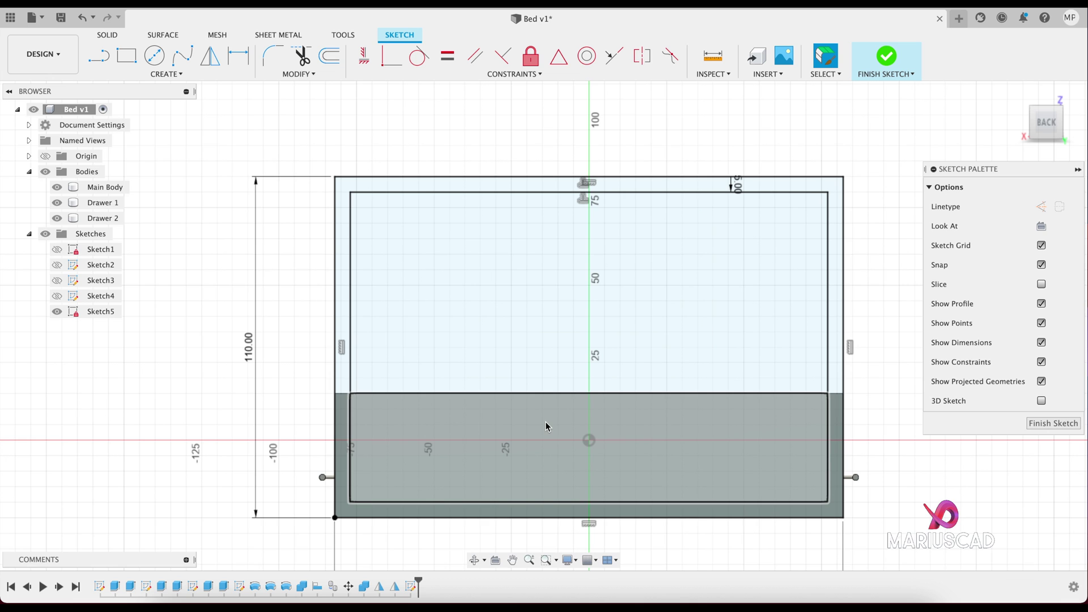
key(l)
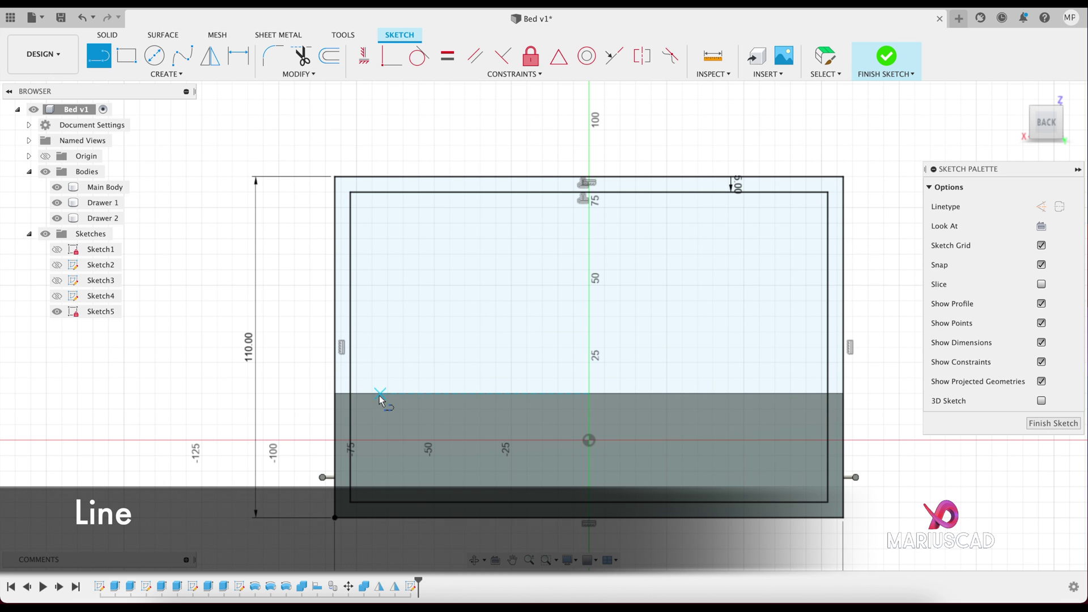
click(350, 395)
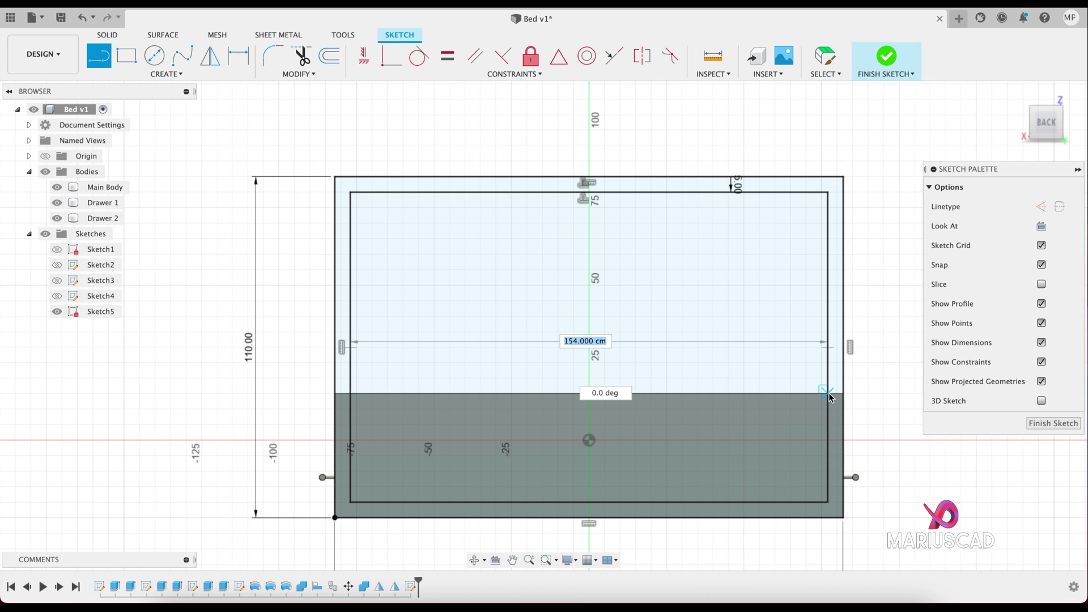
click(828, 396)
key(Escape)
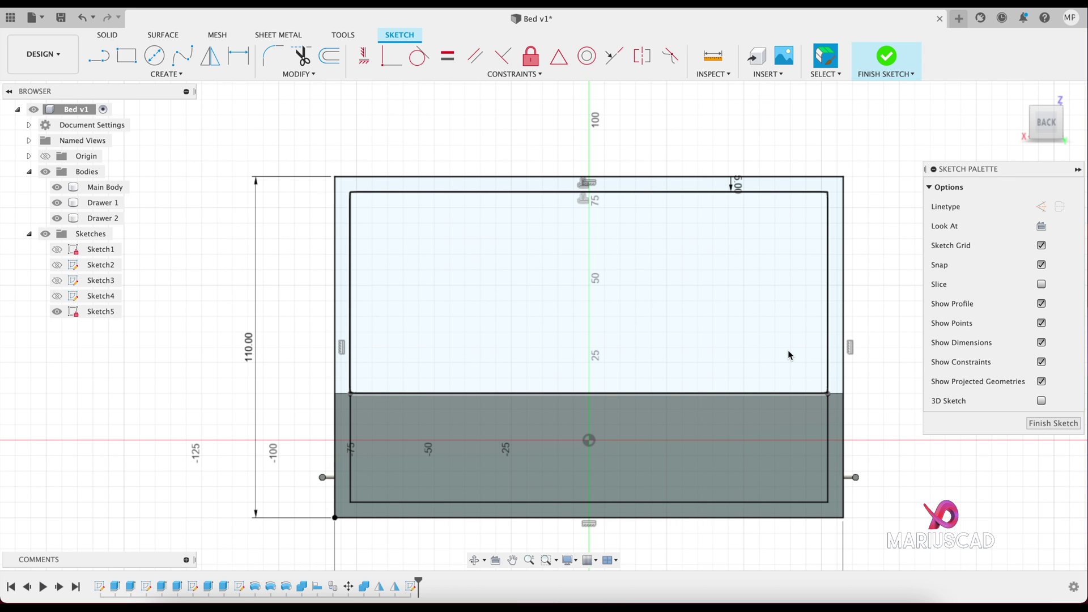
- Offset the horizontal line at the bed's top edge upward by 5 cm, using an offset of -5
scroll(767, 418, up, 5)
scroll(767, 417, down, 2)
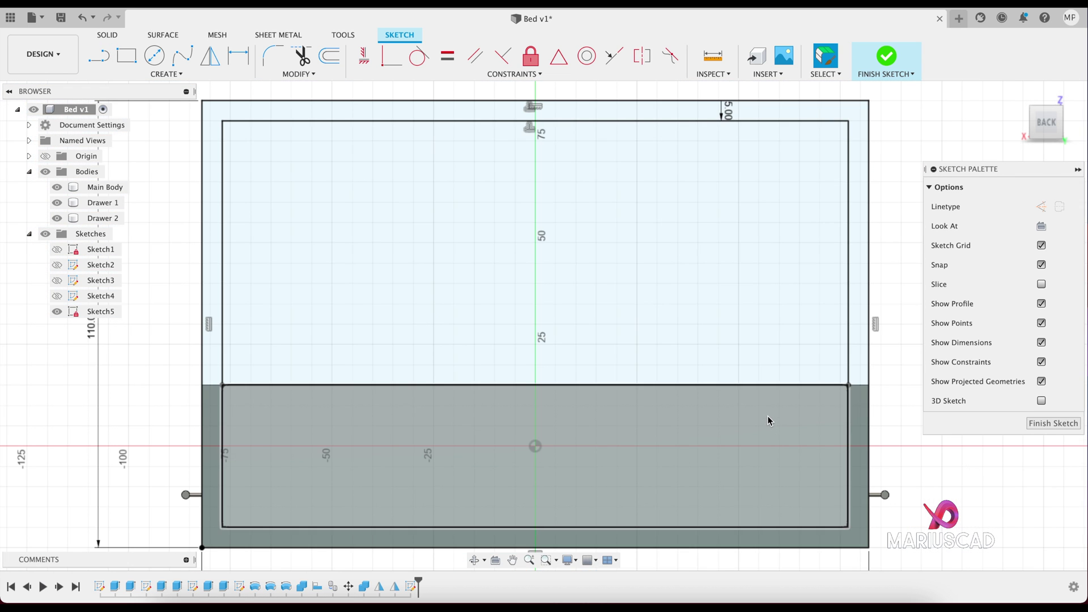
click(308, 72)
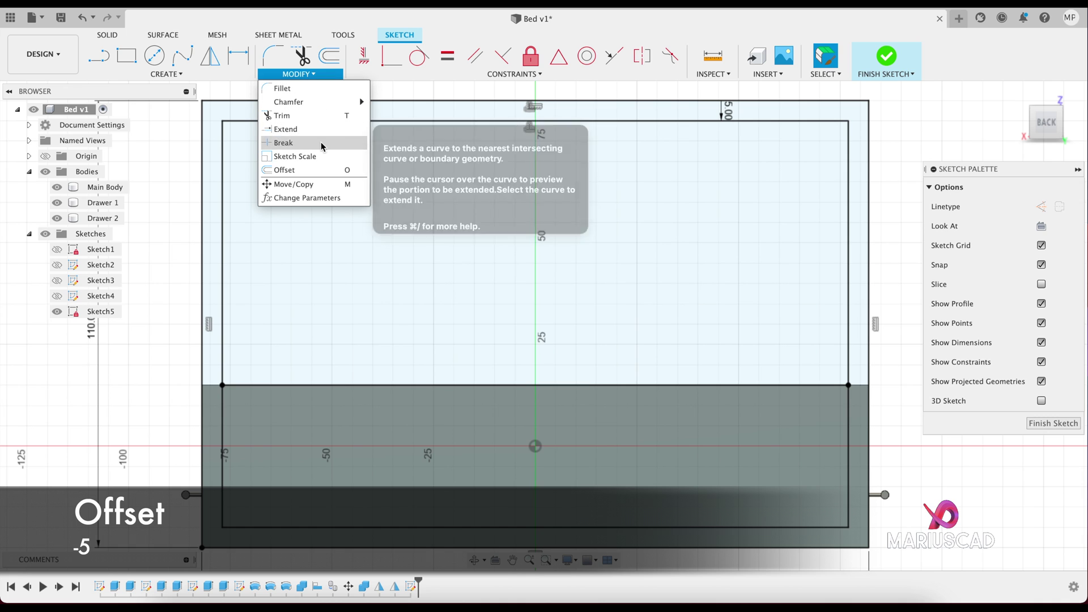
click(306, 169)
click(520, 386)
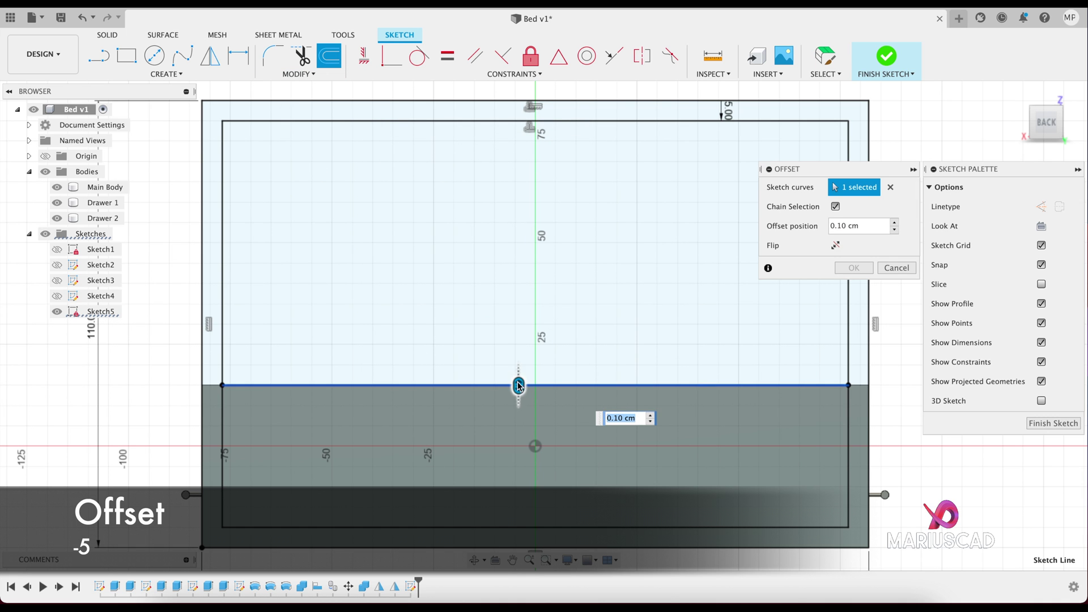
drag(518, 382, 519, 368)
text(-5)
key(Return)
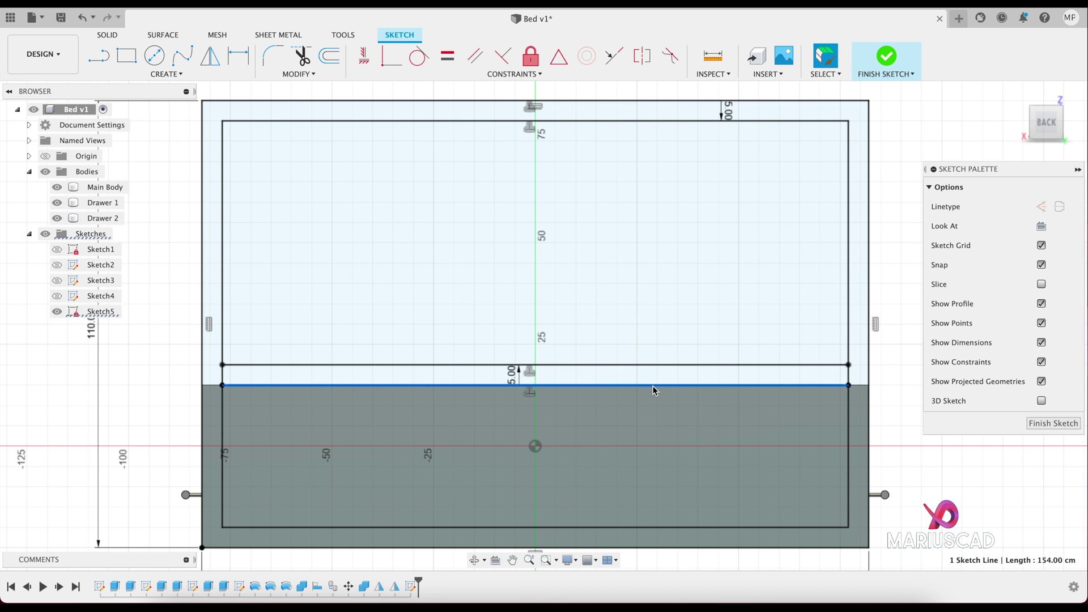
- Remove the original horizontal line and trim the inner rectangle's segments below the offset line, leaving a closed headboard opening
key(Escape)
key(t)
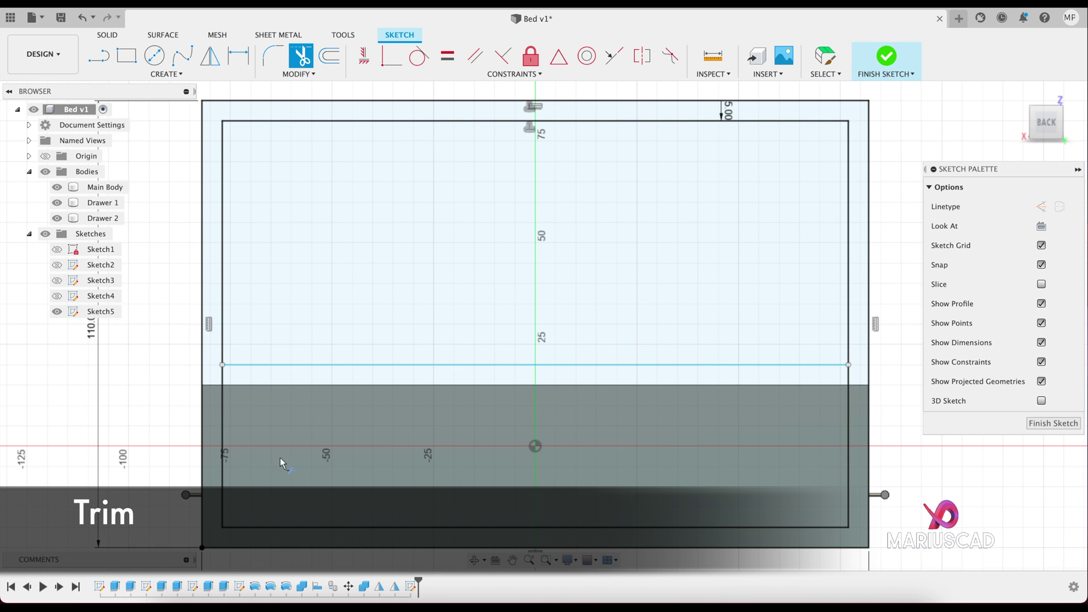
click(223, 420)
click(294, 528)
click(224, 374)
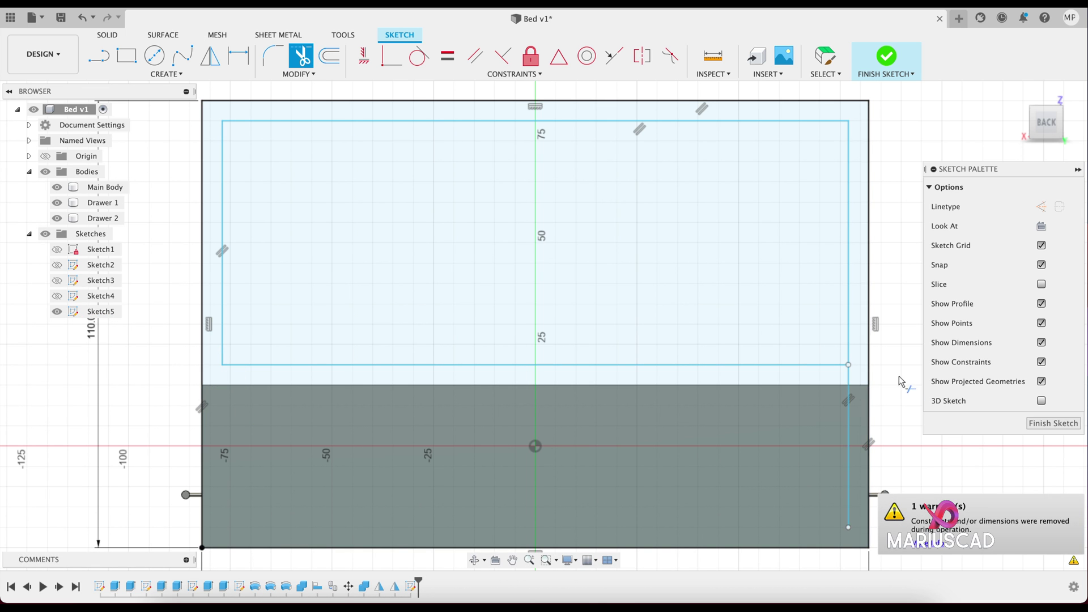
click(848, 496)
click(848, 377)
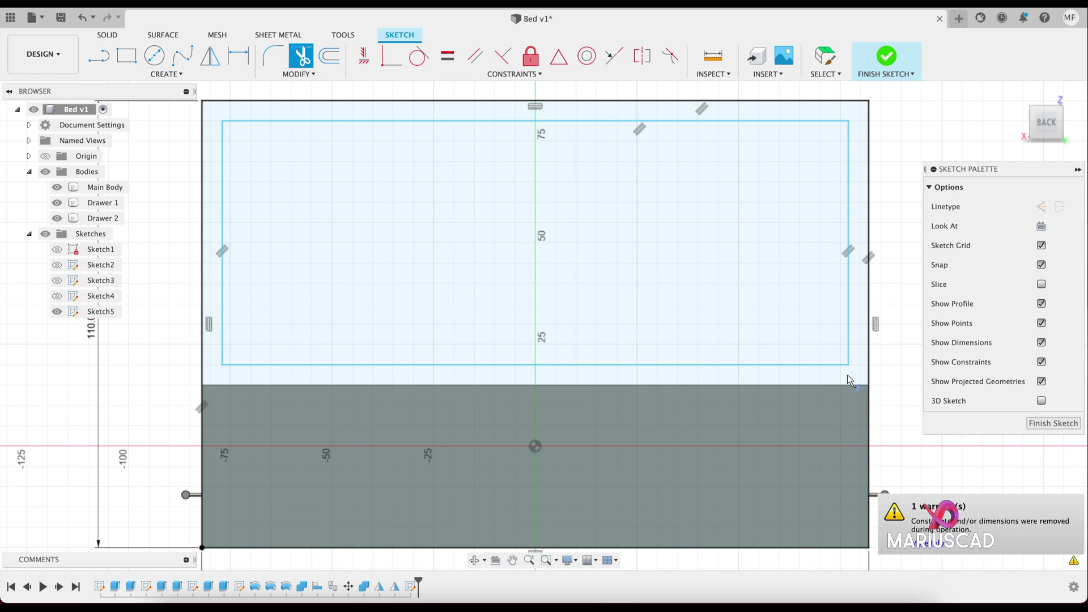
key(Escape)
- Finish the sketch and extrude the headboard frame and lower back profiles 15 cm outward, joined to the Main Body
scroll(847, 376, down, 2)
shift+middle_drag(700, 403, 844, 116)
click(886, 56)
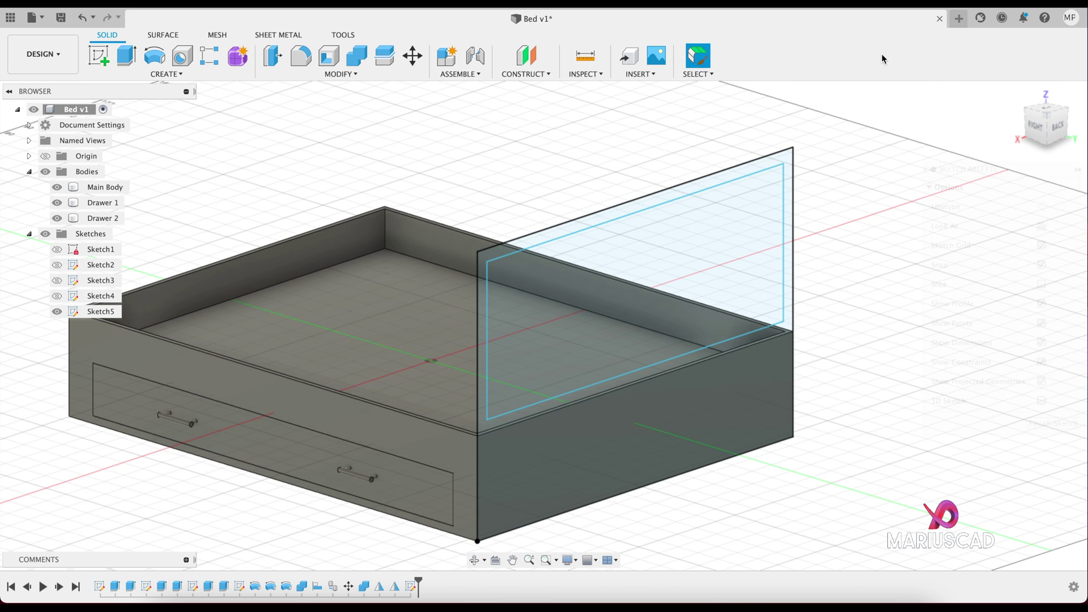
click(126, 55)
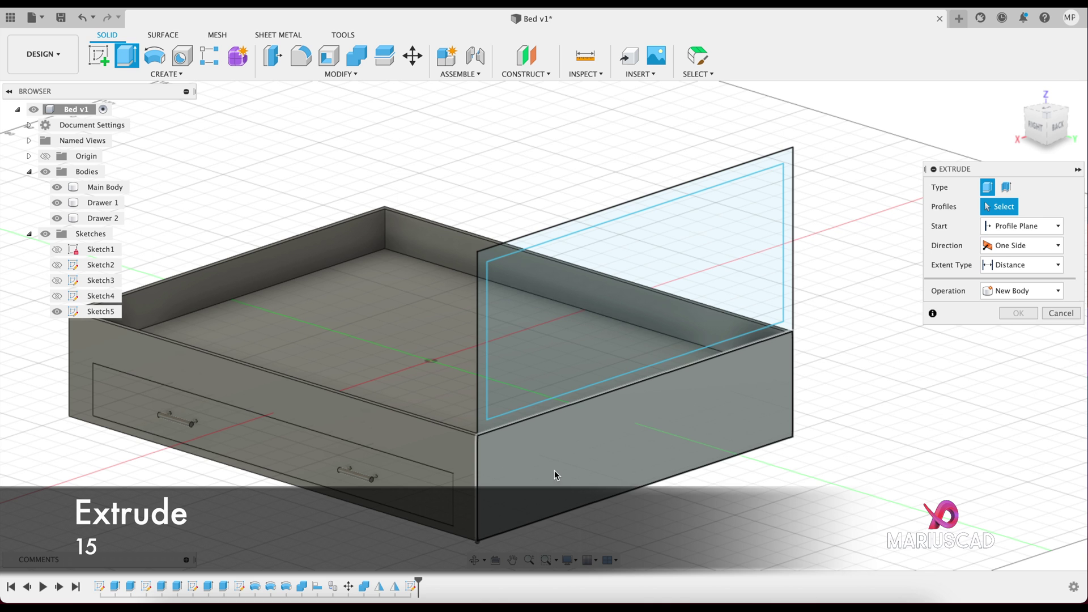
click(504, 420)
click(513, 458)
drag(646, 436, 777, 463)
middle_drag(1022, 564, 952, 491)
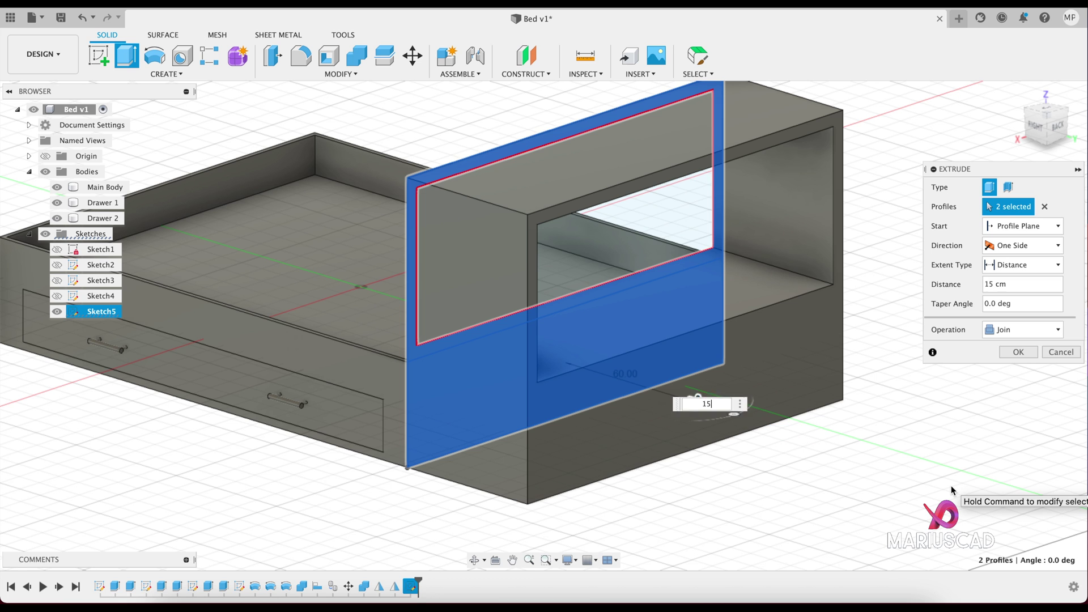
key(Return)
- Create a form and start a center-type Box on the horizontal origin plane
click(620, 357)
shift+middle_drag(620, 357, 410, 327)
click(165, 214)
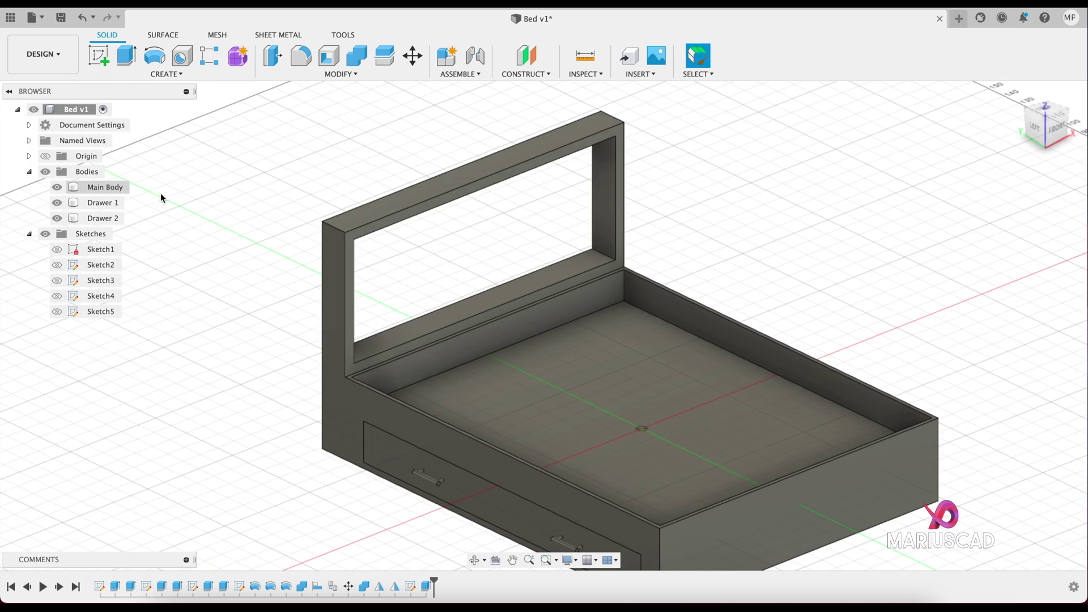
middle_drag(306, 249, 284, 176)
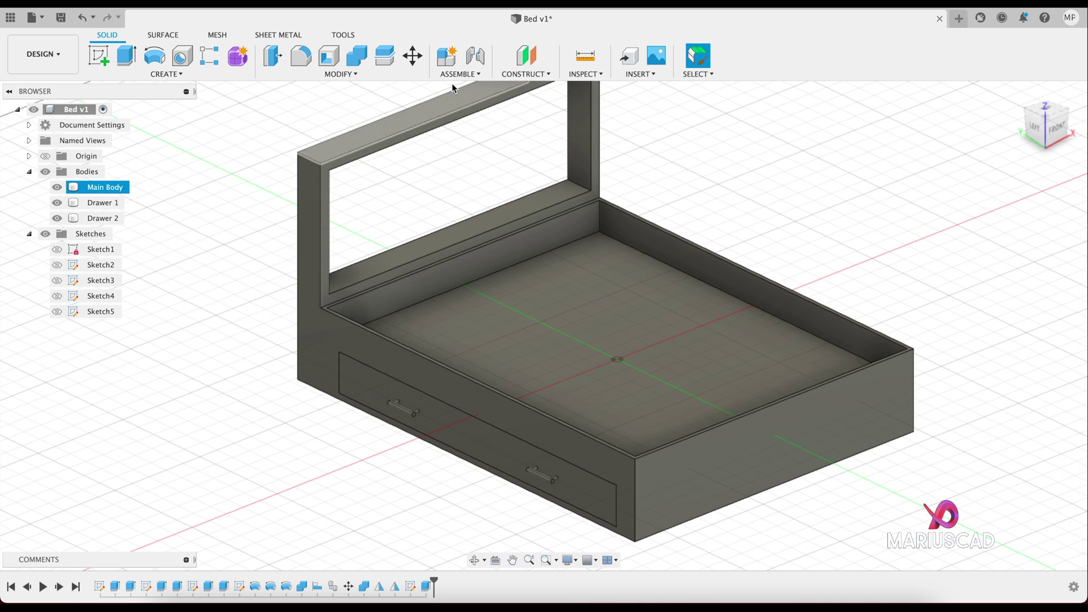
click(241, 56)
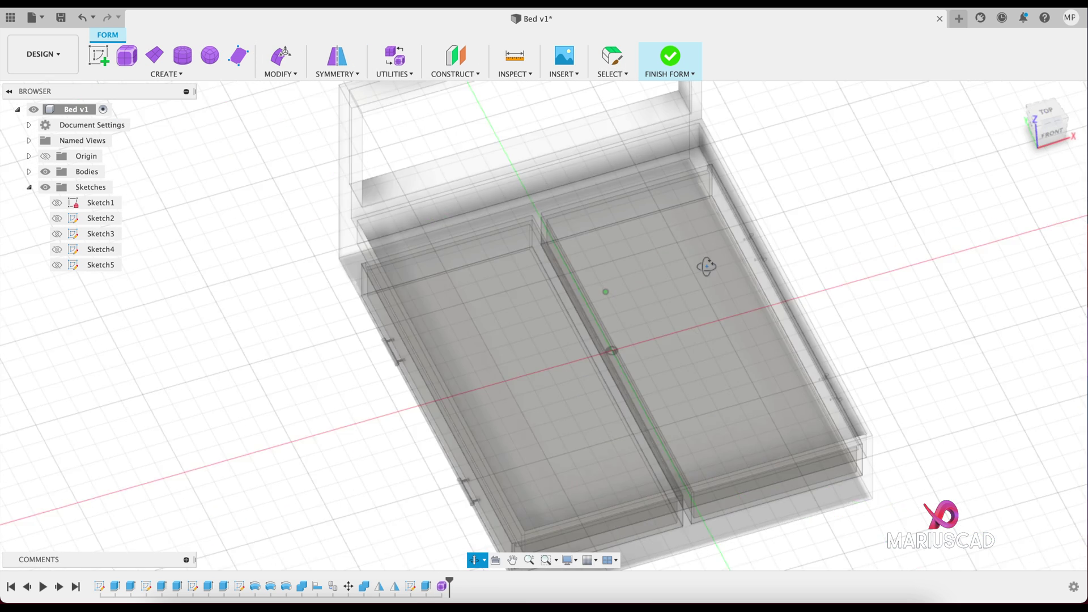
click(126, 57)
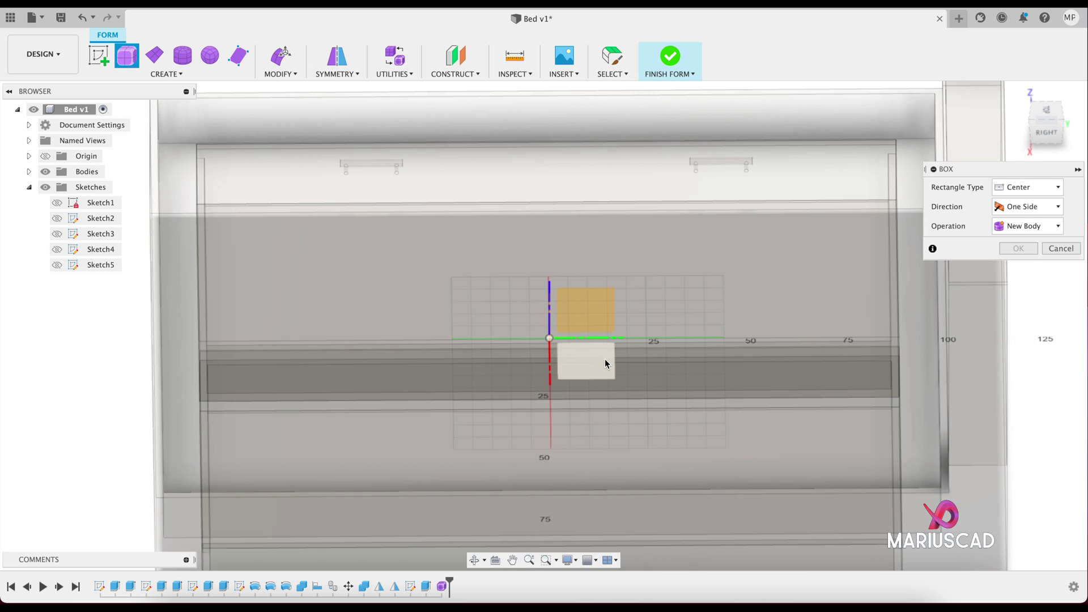
click(604, 363)
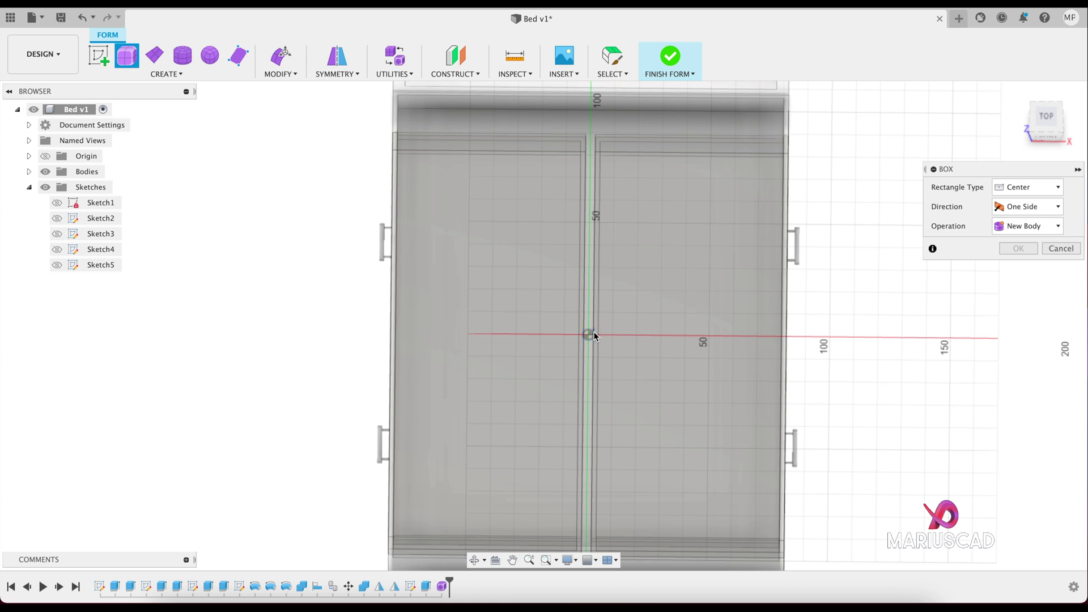
- Size the mattress box from the origin at 152 cm long, 200 cm wide and 20 cm high
text(120)
key(Tab)
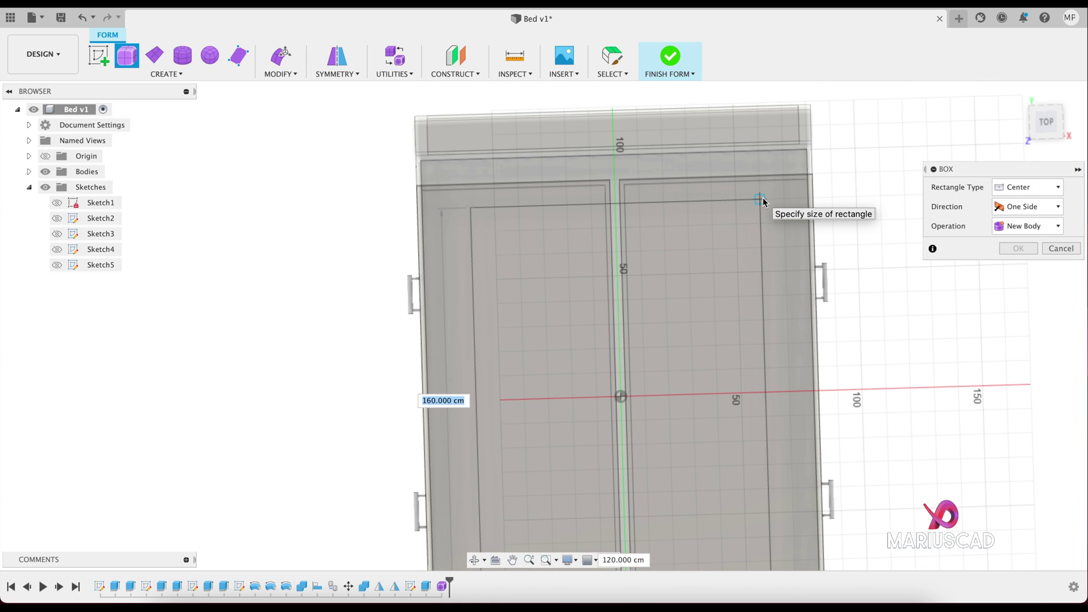
key(Tab)
text(152)
key(Return)
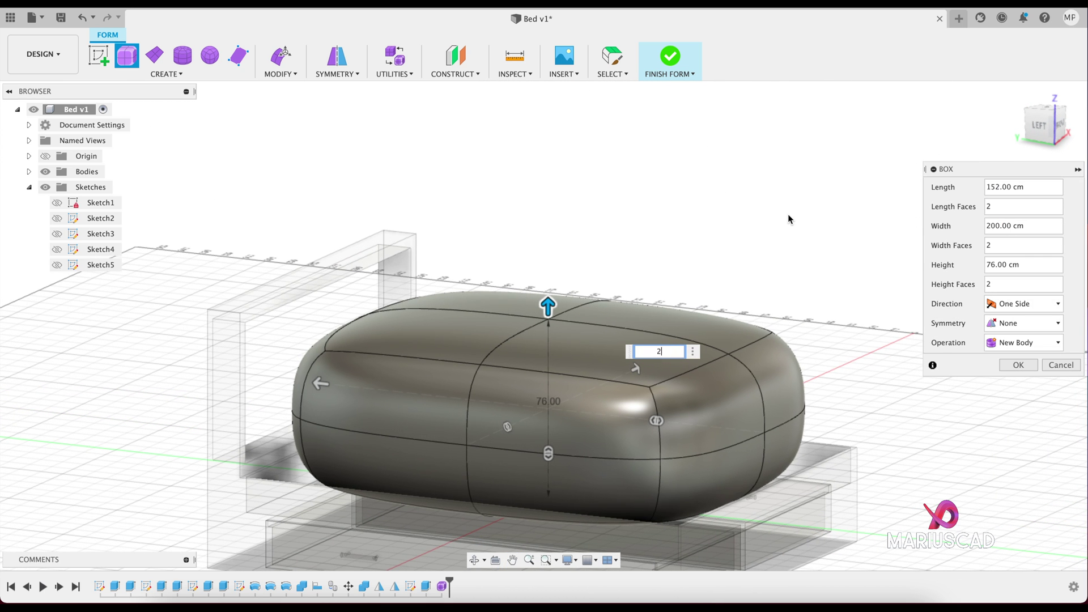
text(20)
- Divide the mattress box into 10 length faces and 10 width faces, and create it as a new body
shift+middle_drag(692, 323, 396, 332)
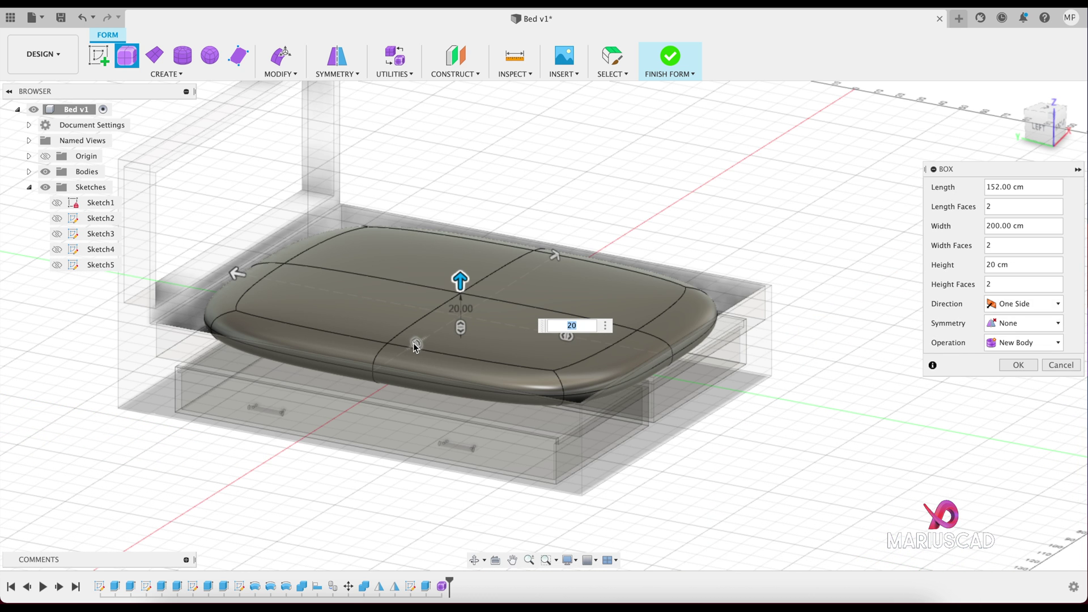
drag(420, 340, 453, 321)
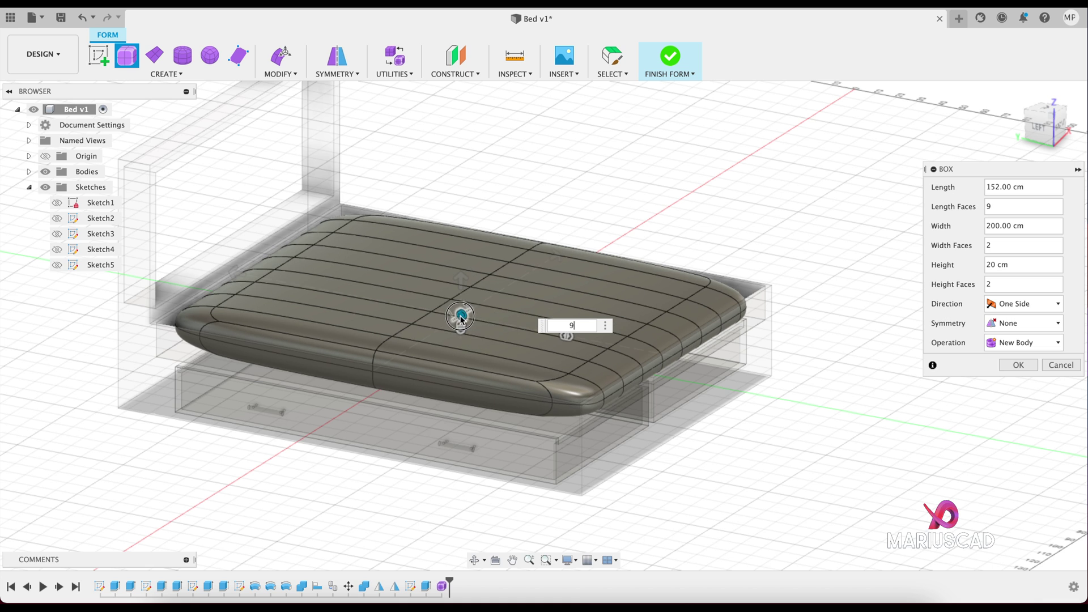
shift+middle_drag(567, 272, 619, 328)
drag(470, 375, 444, 283)
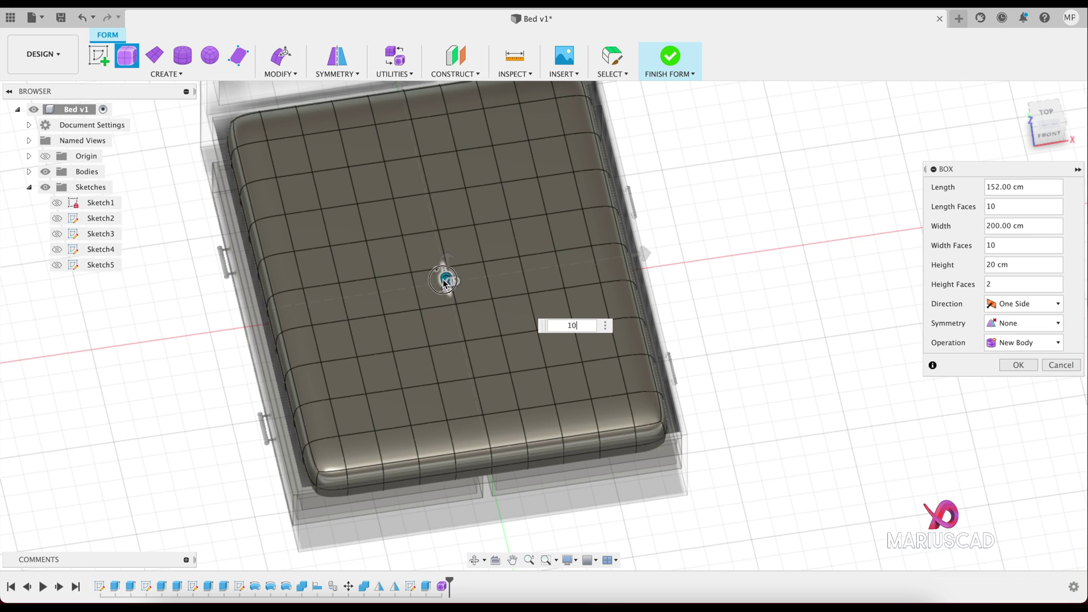
shift+middle_drag(438, 293, 335, 382)
click(334, 382)
mouse_move(336, 383)
mouse_down()
mouse_move(335, 366)
mouse_move(335, 378)
mouse_up()
shift+middle_drag(335, 379, 334, 260)
key(Return)
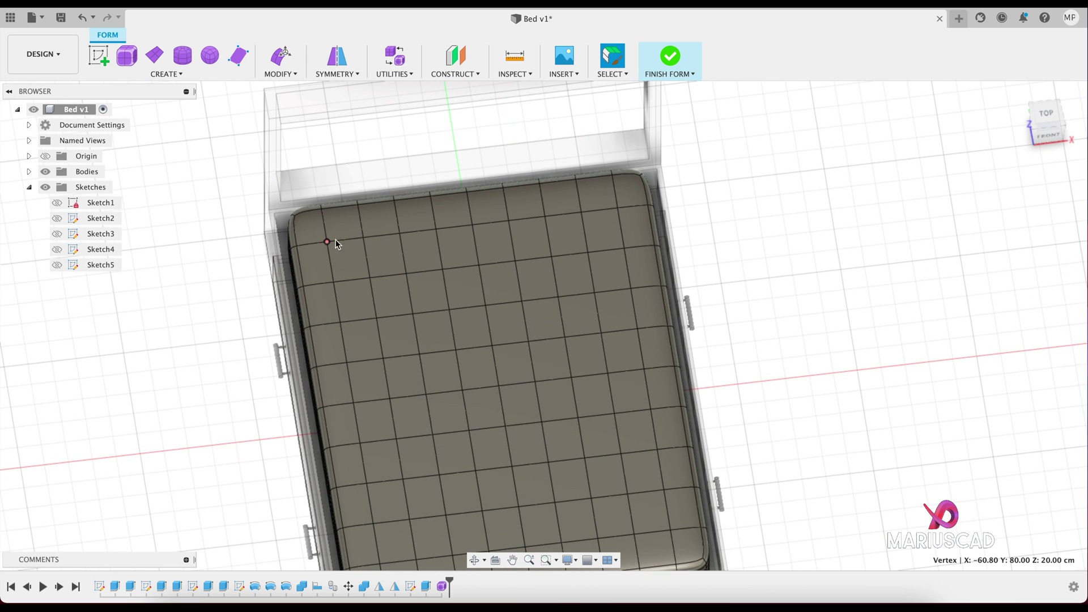